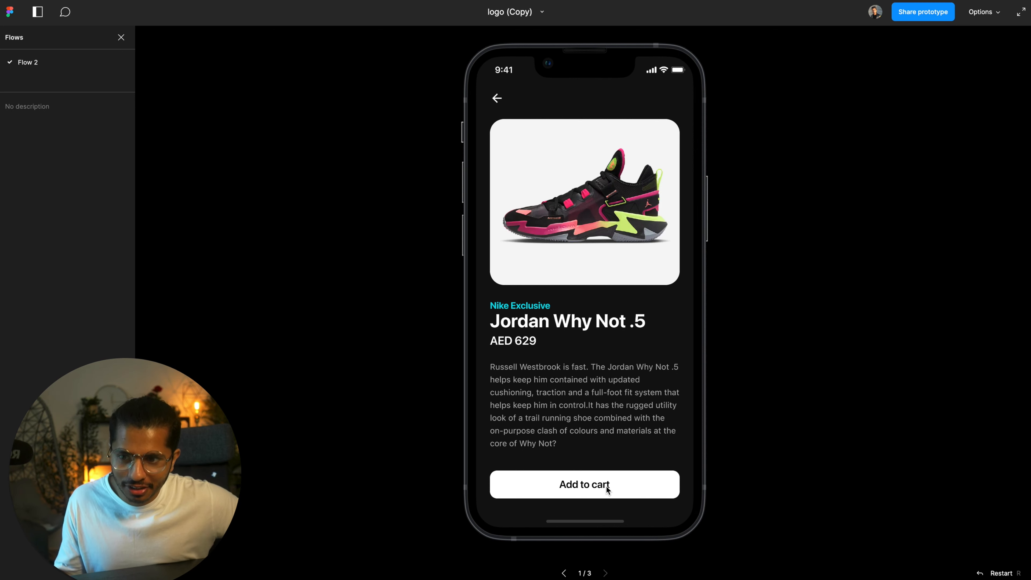
# Play the Add to cart button interaction in the finished prototype and close the preview
pyautogui.click(553, 476)
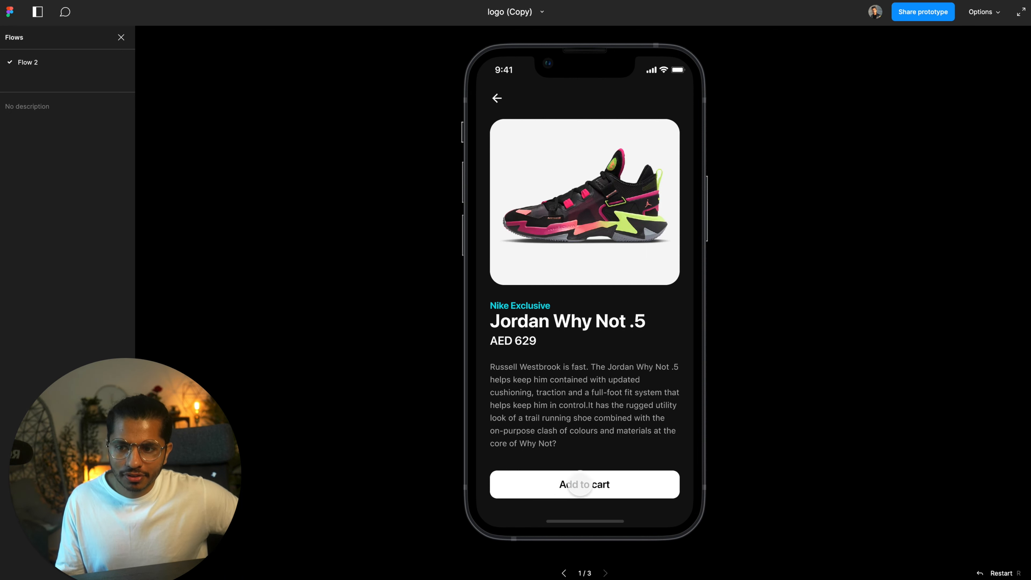
pyautogui.click(587, 487)
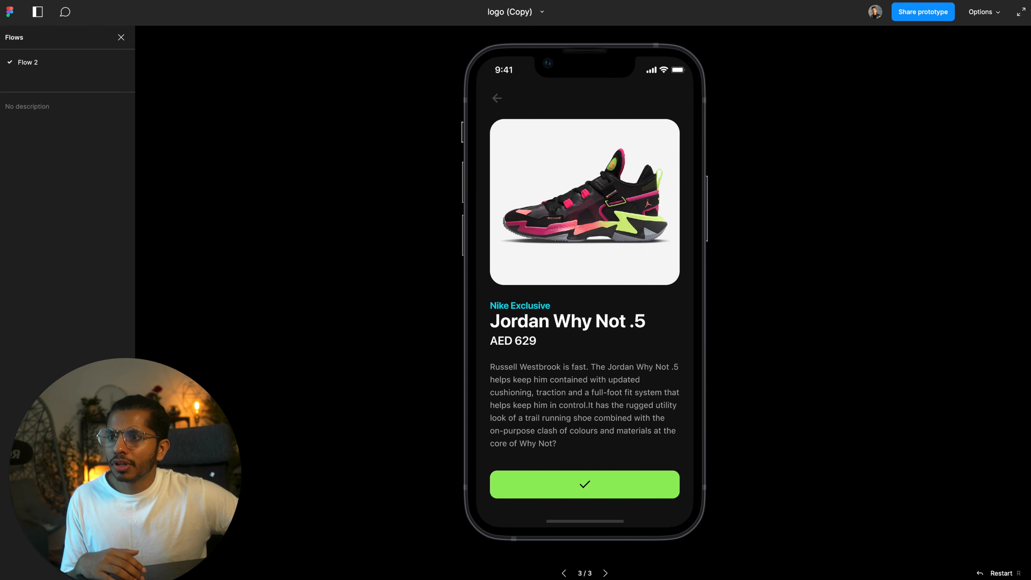
pyautogui.press('super+w')
# Examine the three linked iPhone screens and the button state used on each of them
pyautogui.hscroll(-2, 314, 294)
pyautogui.scroll(1, 315, 294)
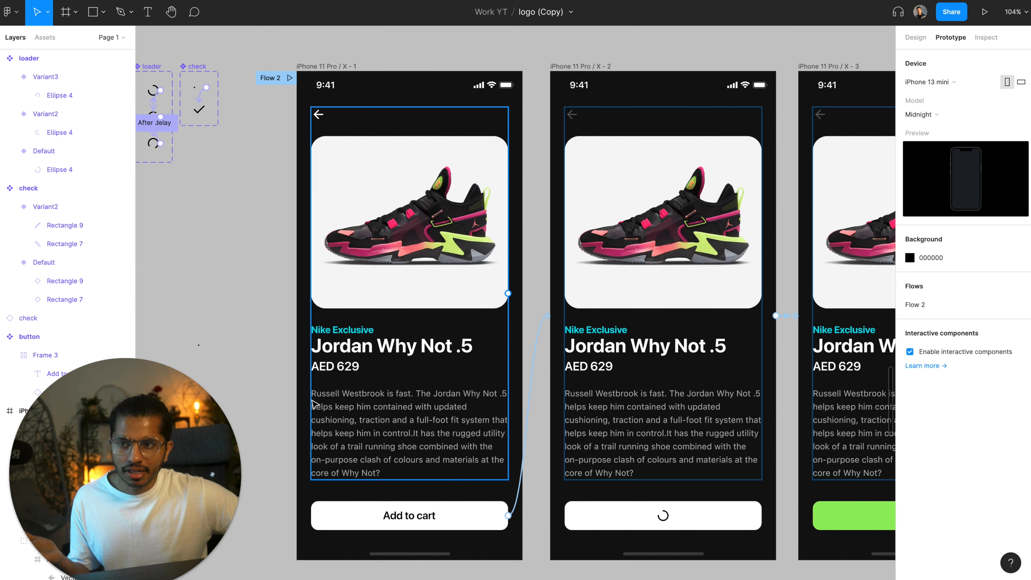
pyautogui.hscroll(1, 315, 404)
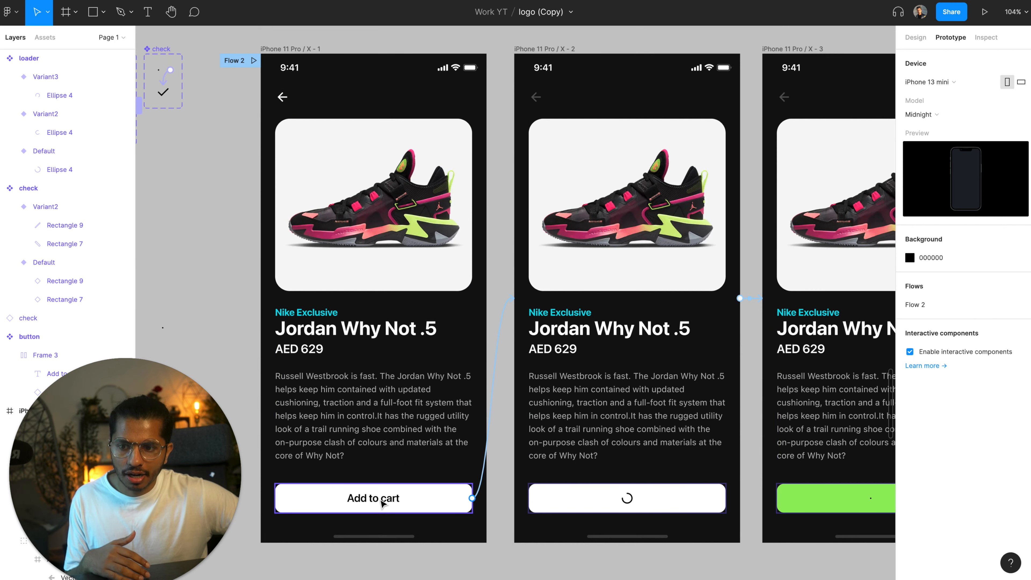
pyautogui.hscroll(3, 379, 500)
pyautogui.click(490, 510)
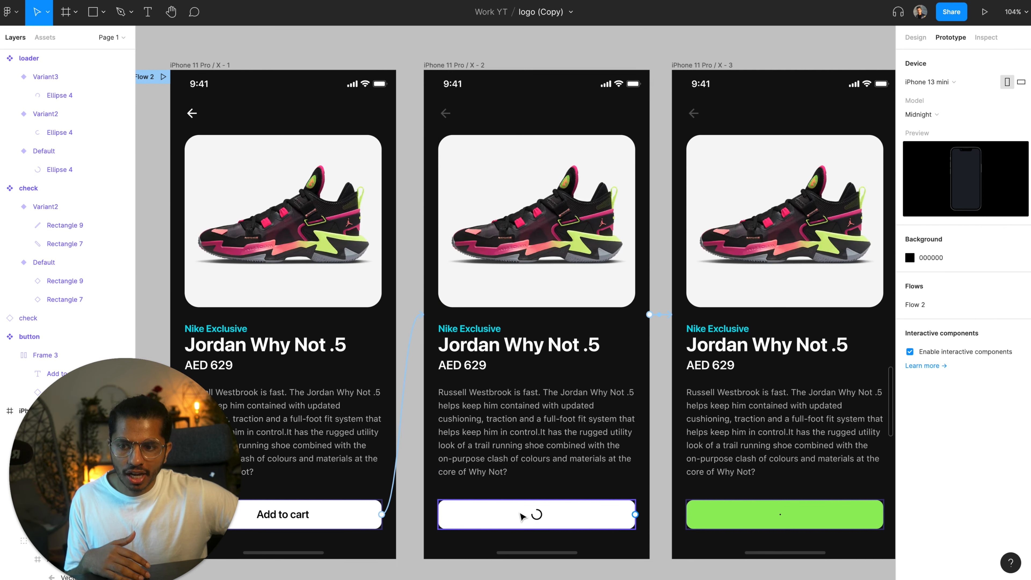
pyautogui.hscroll(3, 523, 516)
pyautogui.click(618, 517)
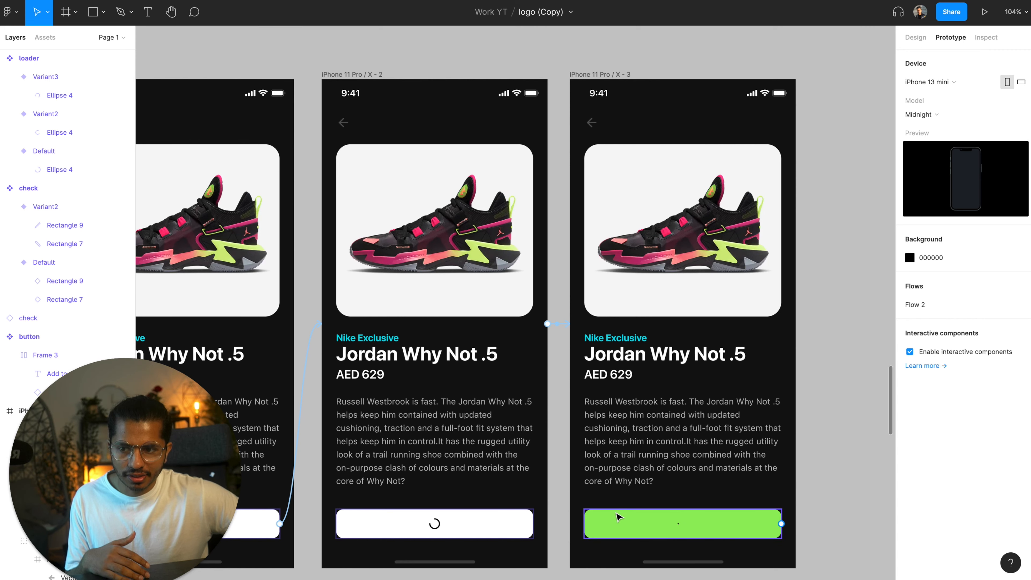
# Examine the button, loader and check components with their variants and prototype connections
pyautogui.scroll(-9, 618, 516)
pyautogui.hscroll(-6, 617, 517)
pyautogui.click(363, 242)
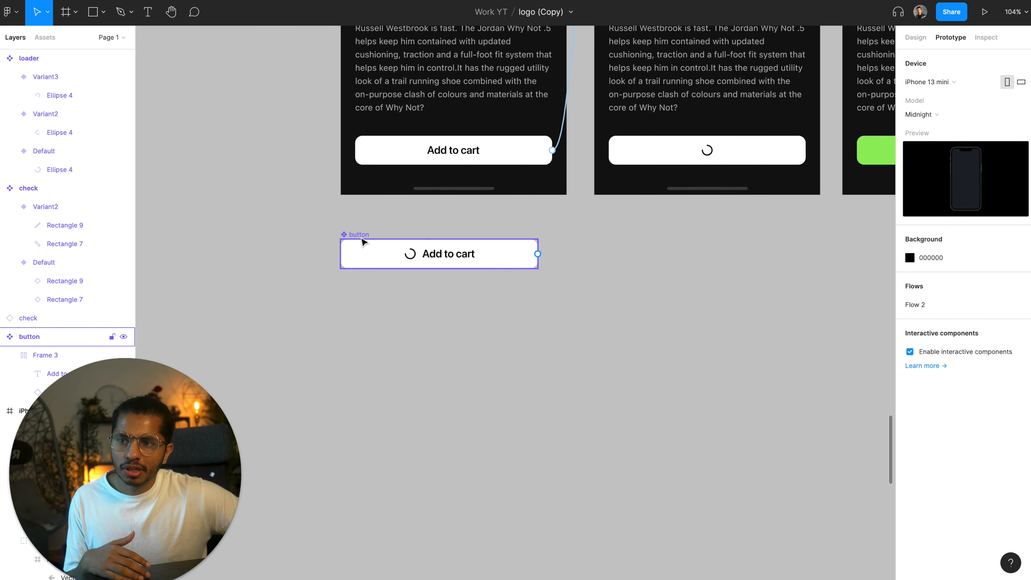
pyautogui.scroll(10, 357, 235)
pyautogui.hscroll(-6, 402, 227)
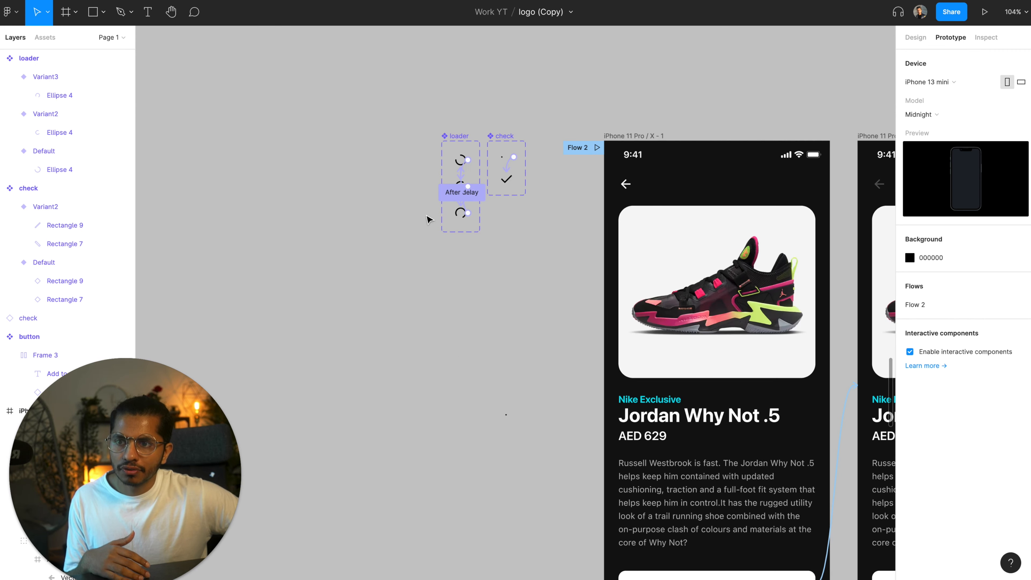
pyautogui.scroll(5, 472, 142)
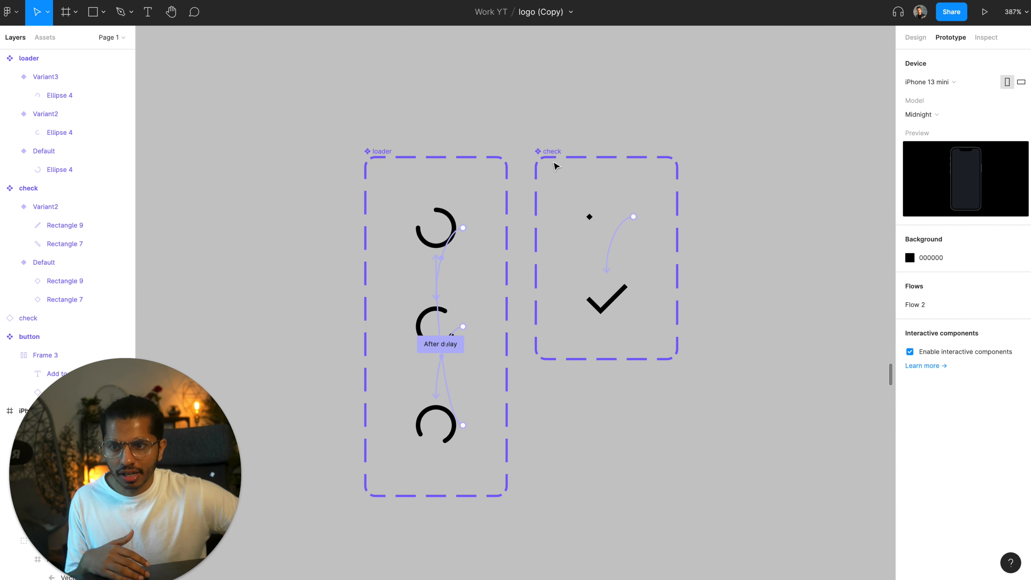
pyautogui.scroll(-10, 514, 270)
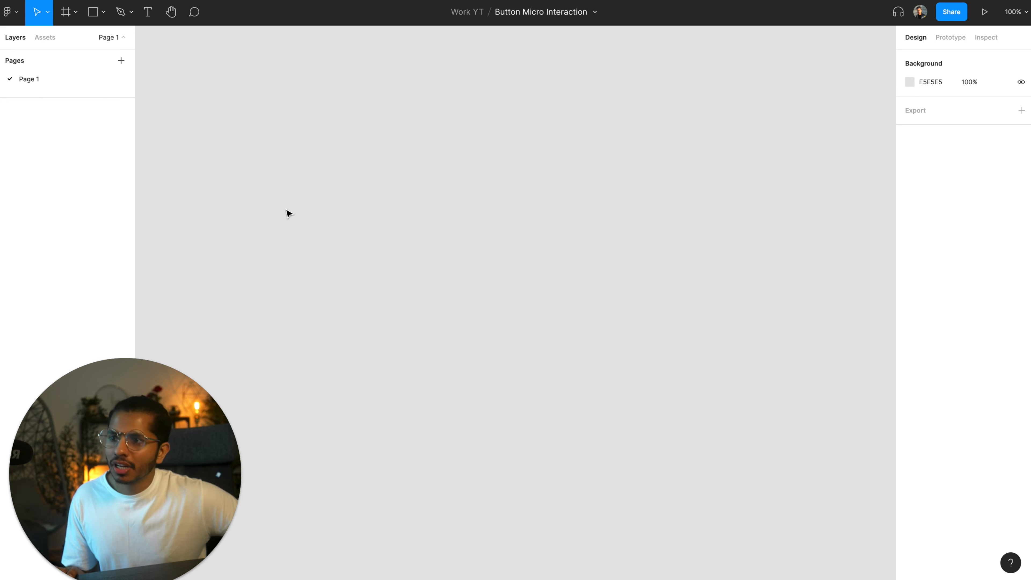
# Create an iPhone 13 mini frame in the Button Micro Interaction file and set its fill to 121212
pyautogui.press('f')
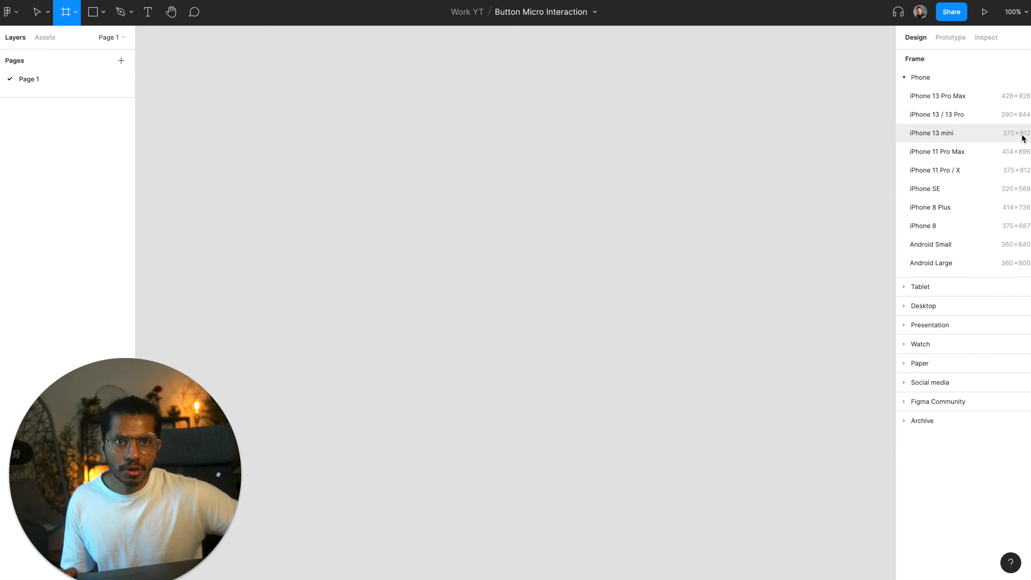
pyautogui.click(1005, 139)
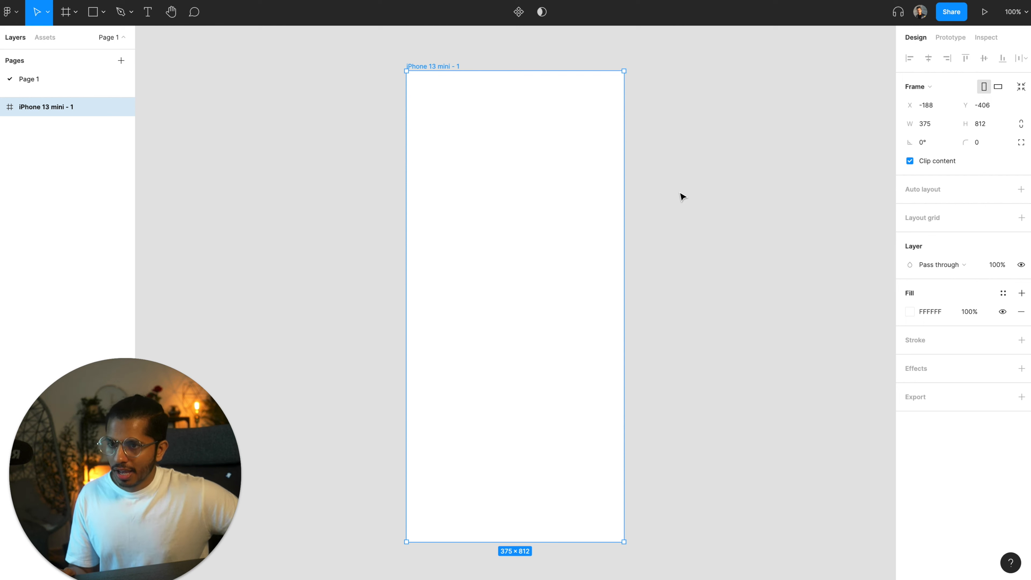
pyautogui.click(933, 310)
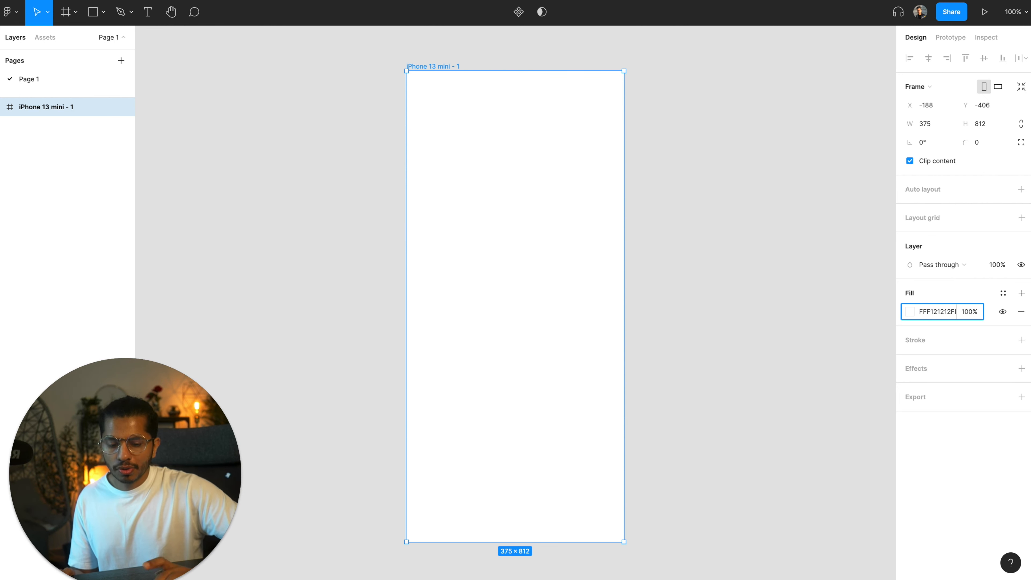
pyautogui.write('121212')
pyautogui.press('Return')
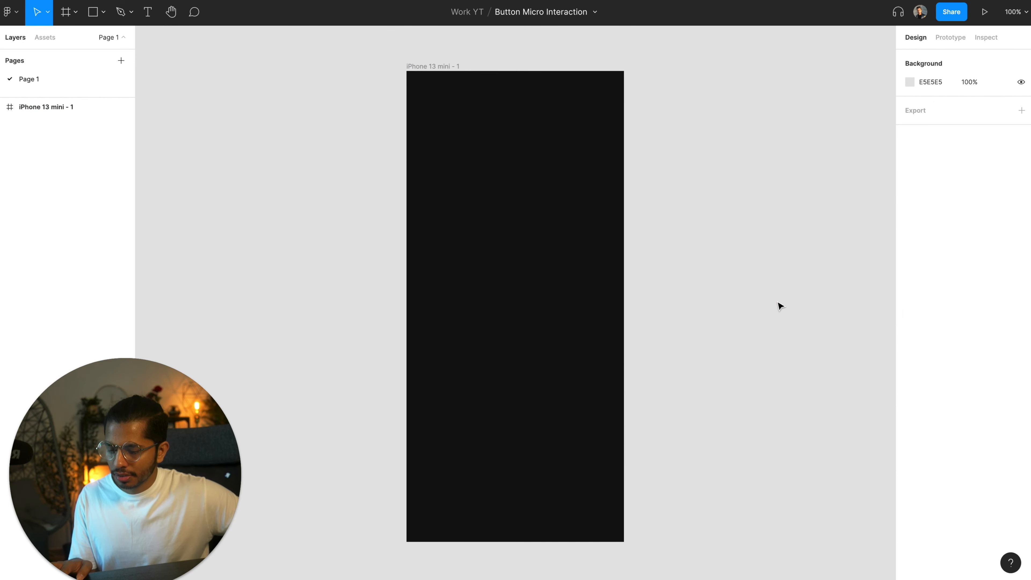
pyautogui.press('r')
pyautogui.moveTo(454, 322); pyautogui.dragTo(619, 374)
pyautogui.click(733, 281)
pyautogui.click(594, 337)
pyautogui.press('Delete')
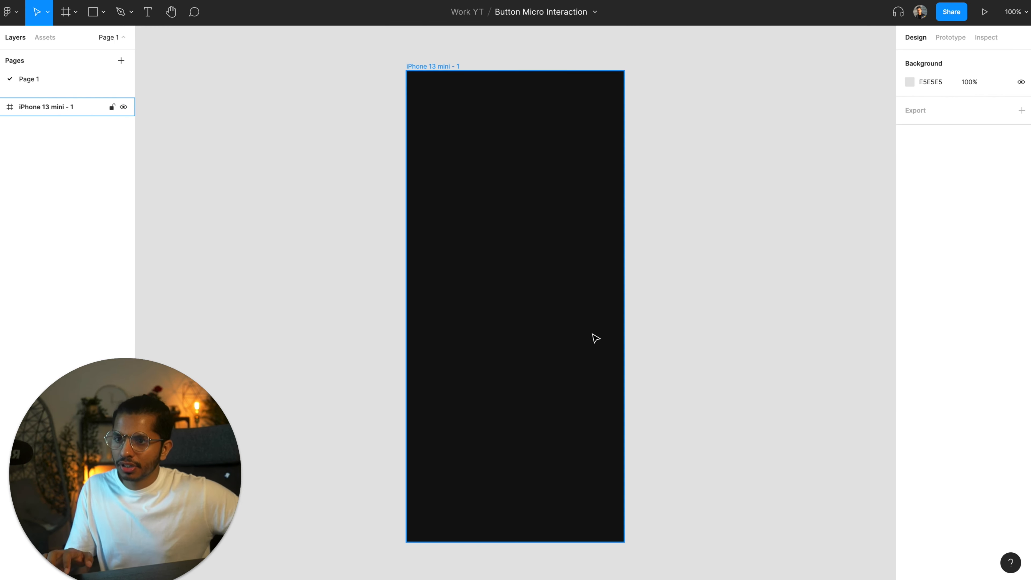
# Add the text "Add to cart" in the lower half of the iPhone 13 mini frame
pyautogui.click(149, 12)
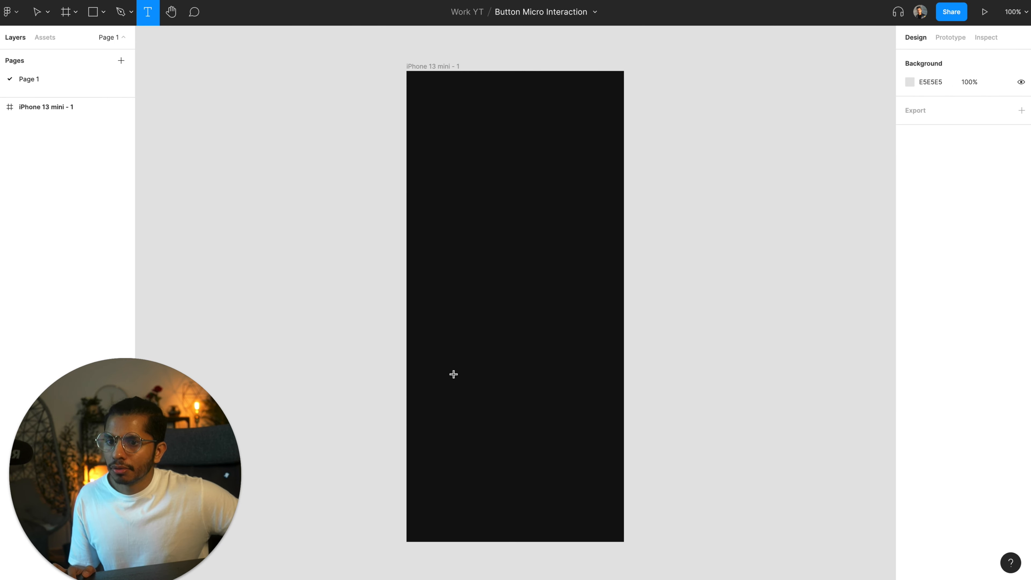
pyautogui.click(503, 351)
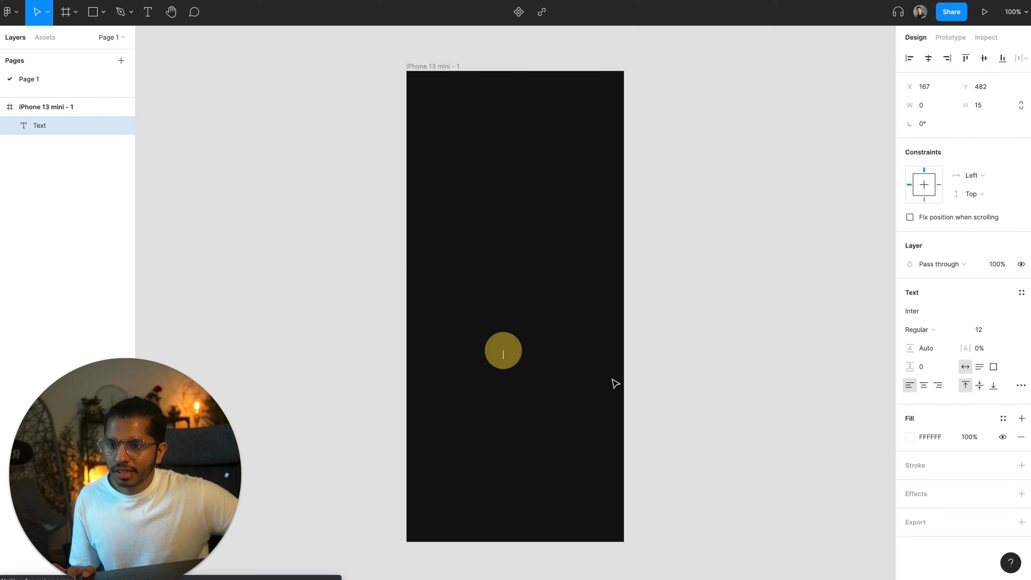
pyautogui.write('A')
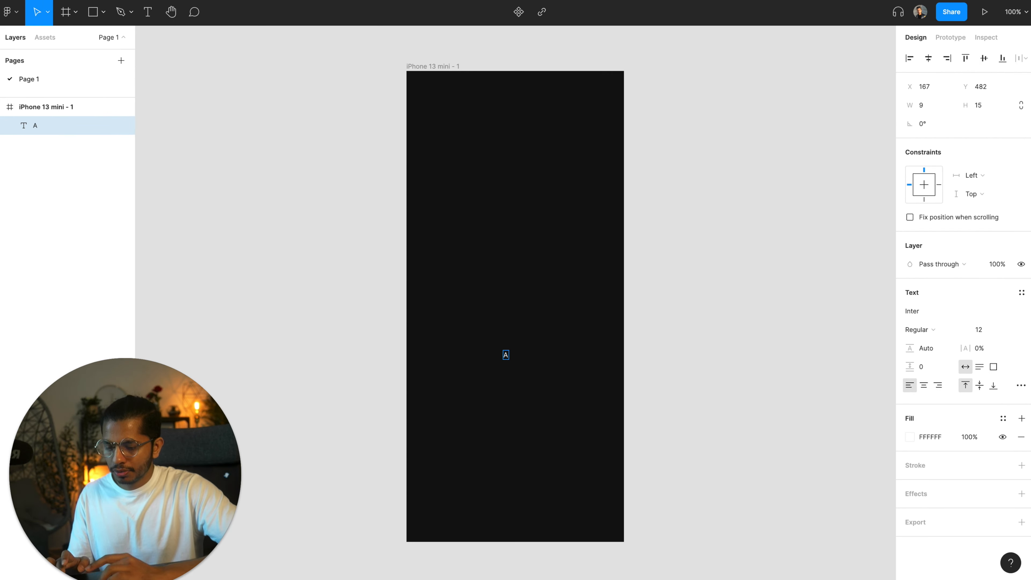
pyautogui.write('dd to cart')
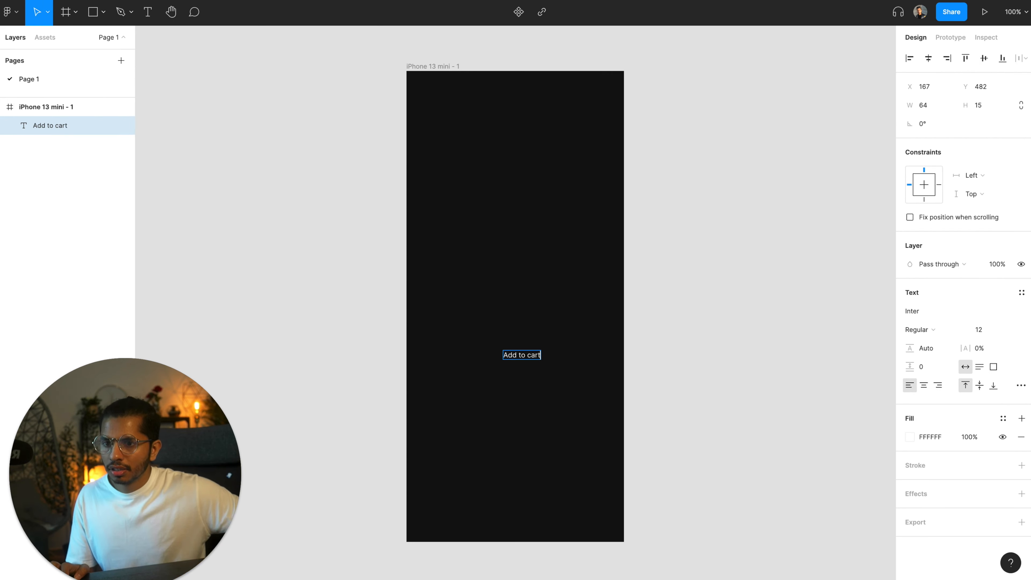
pyautogui.press('Escape')
# Set the font size of the "Add to cart" text to 18
pyautogui.scroll(5, 538, 351)
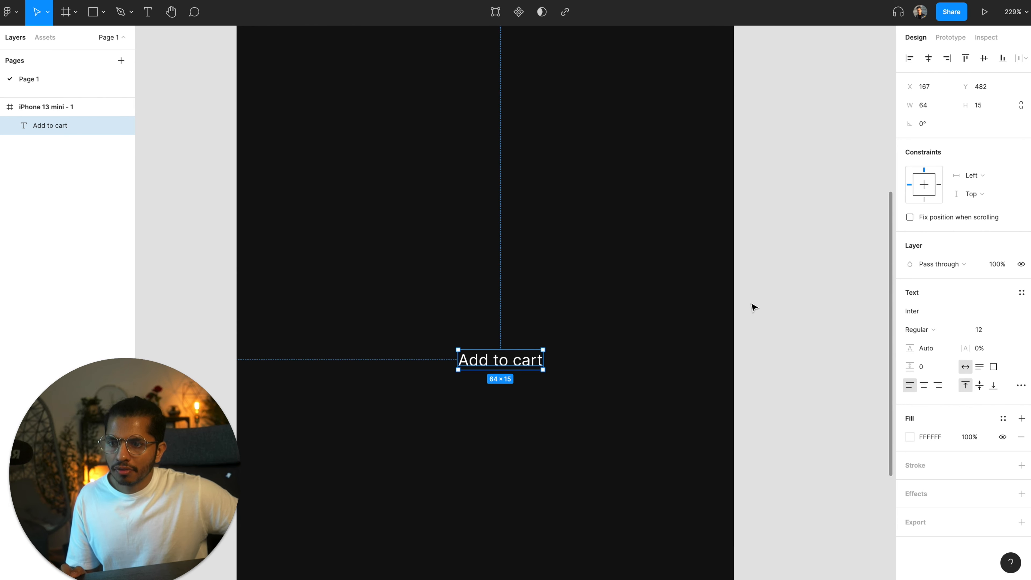
pyautogui.click(1008, 329)
pyautogui.click(1011, 412)
pyautogui.click(986, 330)
pyautogui.write('18')
pyautogui.press('Return')
# Change the "Add to cart" text to SF Pro Display in Semibold weight
pyautogui.click(939, 310)
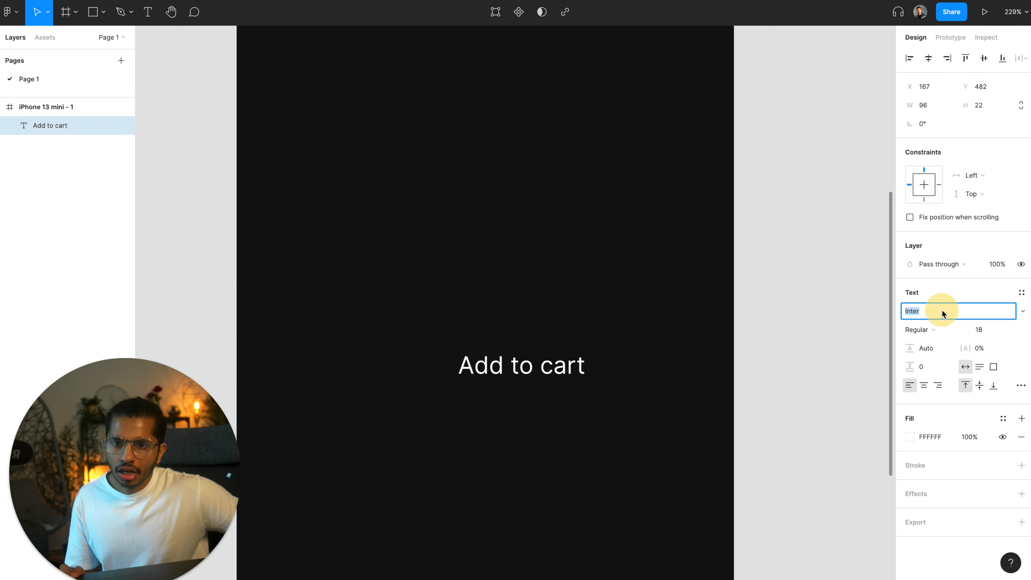
pyautogui.write('SF Pro Display')
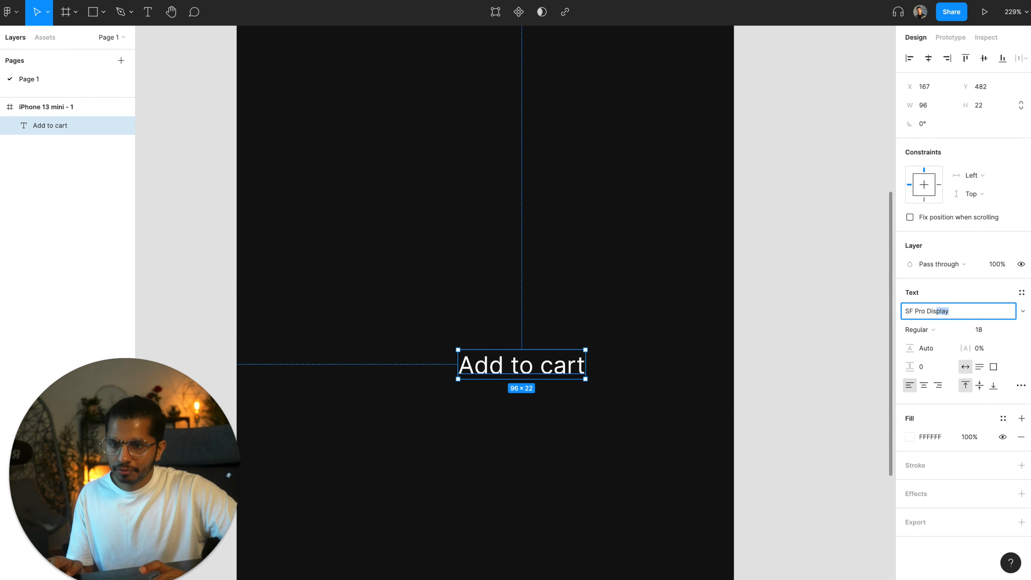
pyautogui.press('Return')
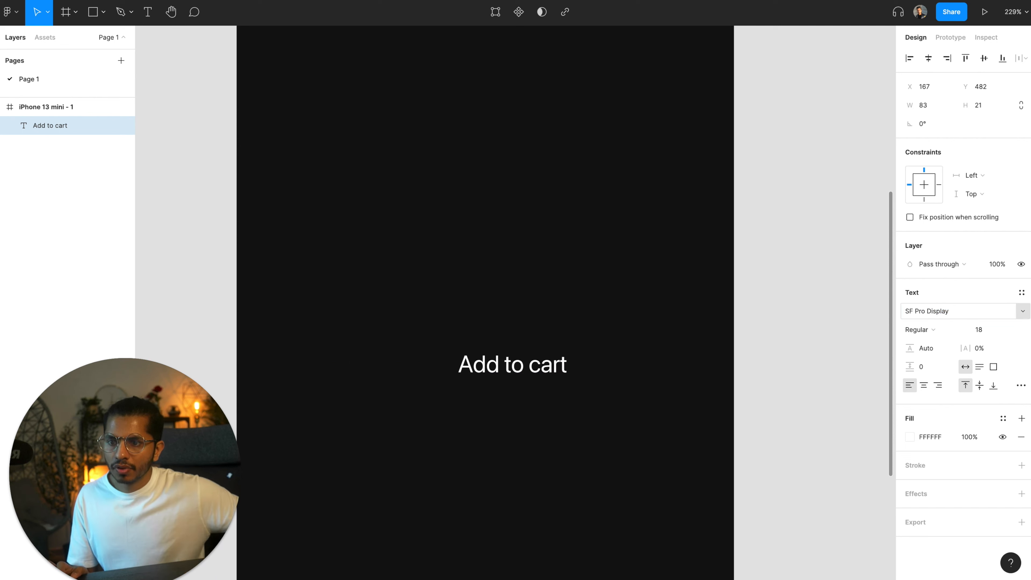
pyautogui.click(937, 331)
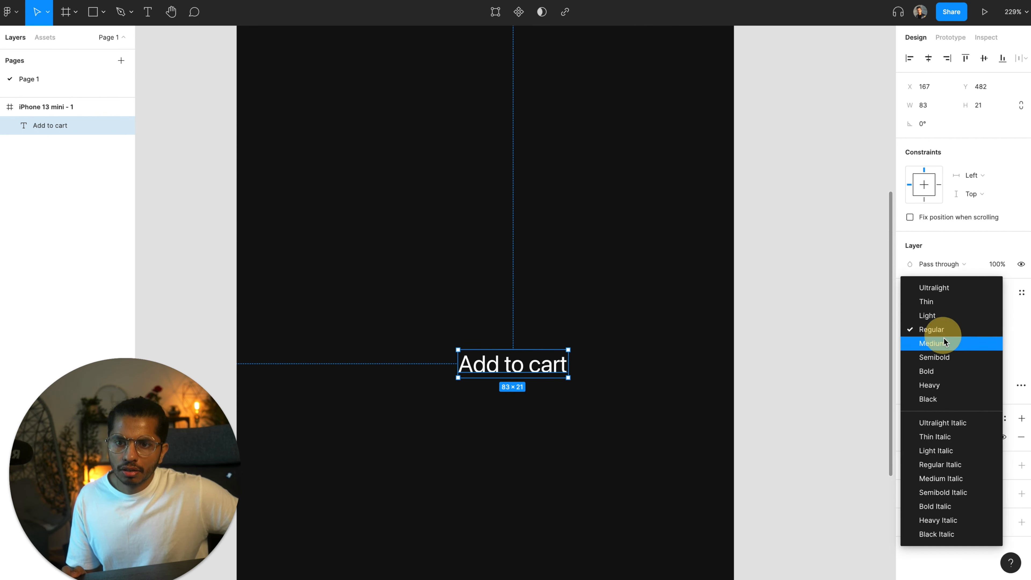
pyautogui.click(944, 357)
pyautogui.click(817, 399)
pyautogui.rightClick(817, 397)
pyautogui.click(515, 378)
pyautogui.click(483, 420)
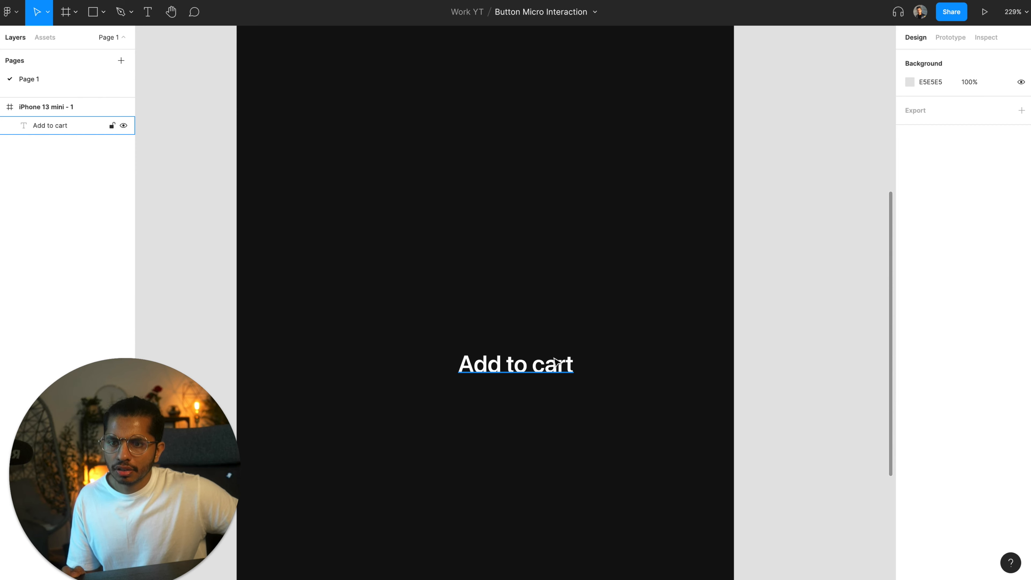
pyautogui.click(553, 365)
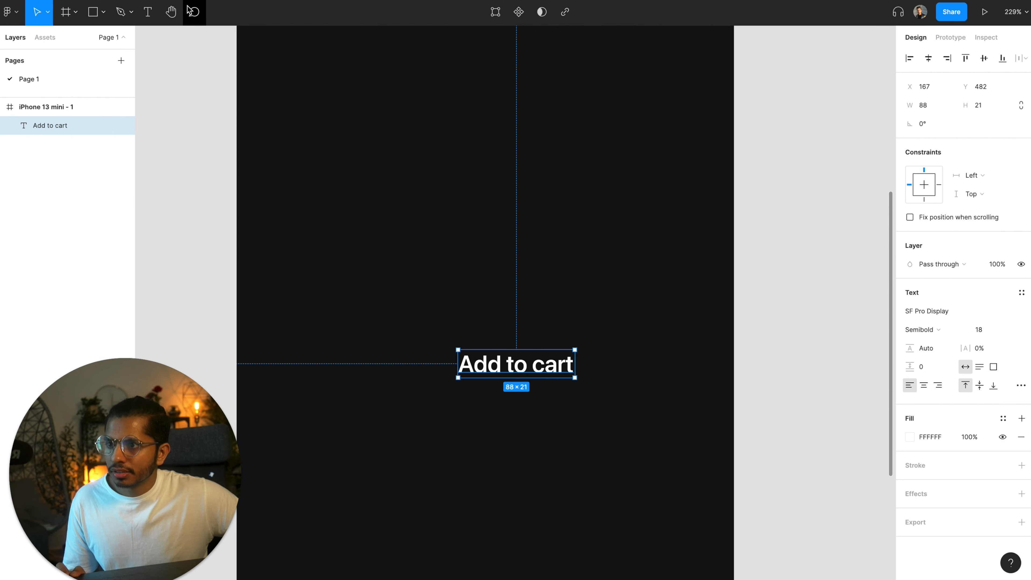
# Draw a small separate frame of about 22 × 16 on the canvas beside the iPhone 13 mini frame
pyautogui.click(75, 12)
pyautogui.click(75, 36)
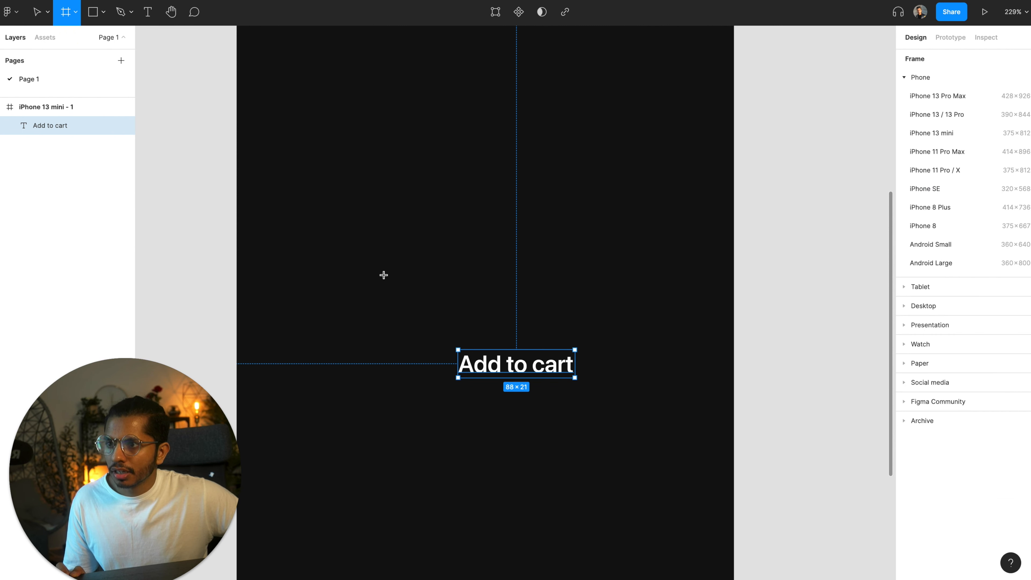
pyautogui.scroll(-3, 371, 266)
pyautogui.hscroll(-1, 377, 270)
pyautogui.moveTo(207, 227); pyautogui.dragTo(235, 247)
pyautogui.click(947, 123)
pyautogui.write('24')
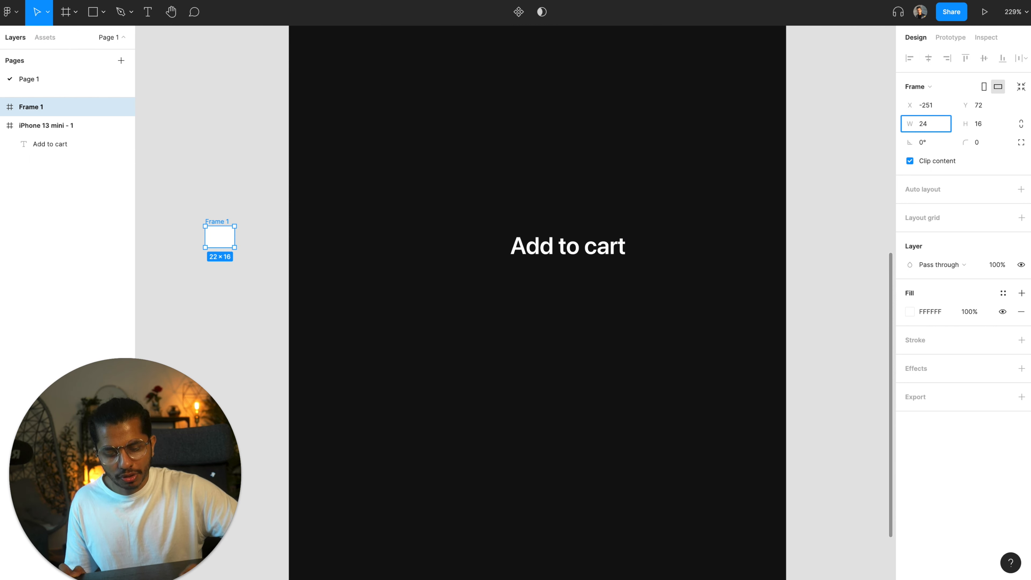
pyautogui.write('24')
pyautogui.press('Return')
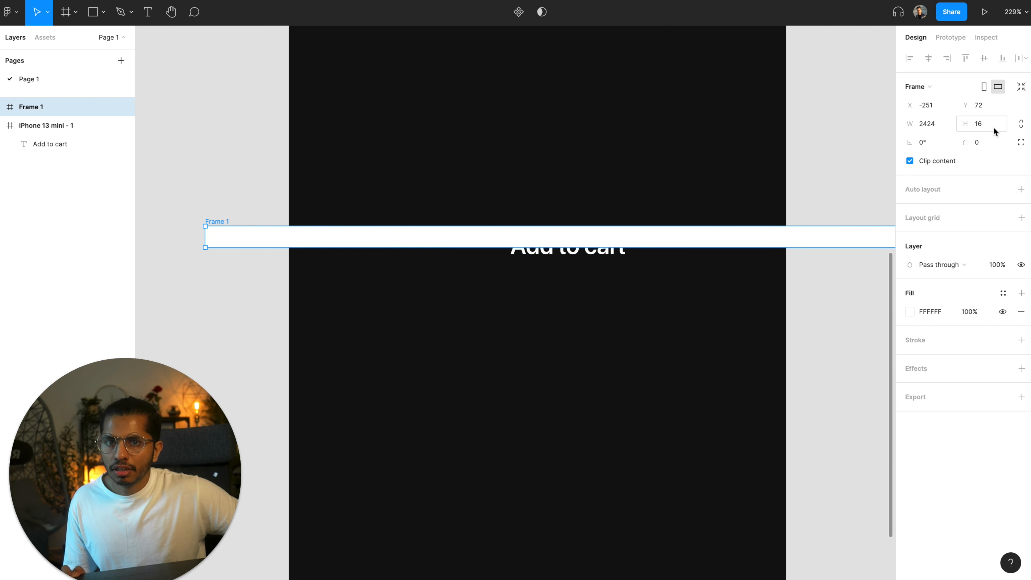
# Set the small frame's width and height both to 24
pyautogui.click(927, 122)
pyautogui.write('2')
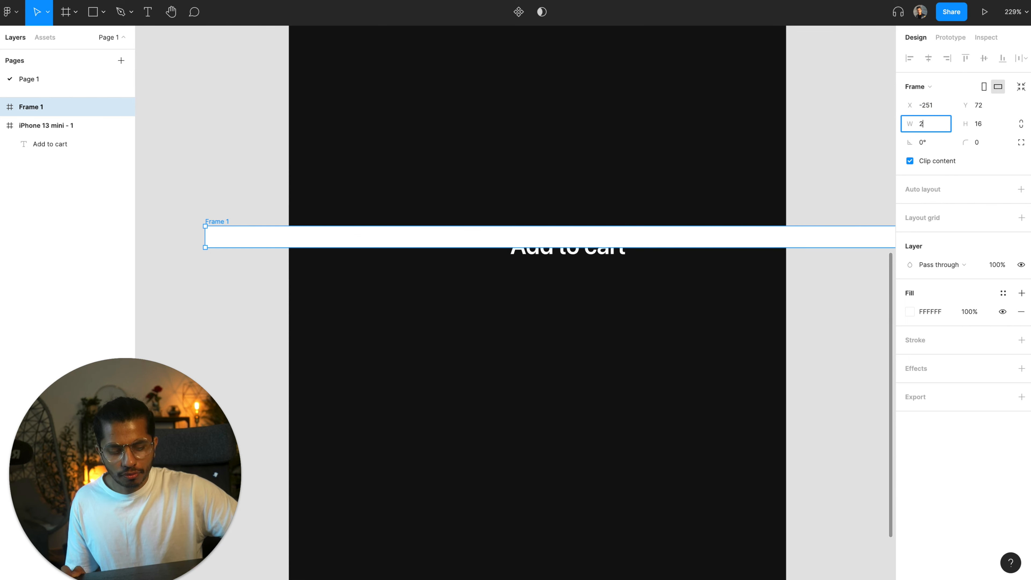
pyautogui.write('4')
pyautogui.press('Tab')
pyautogui.write('24')
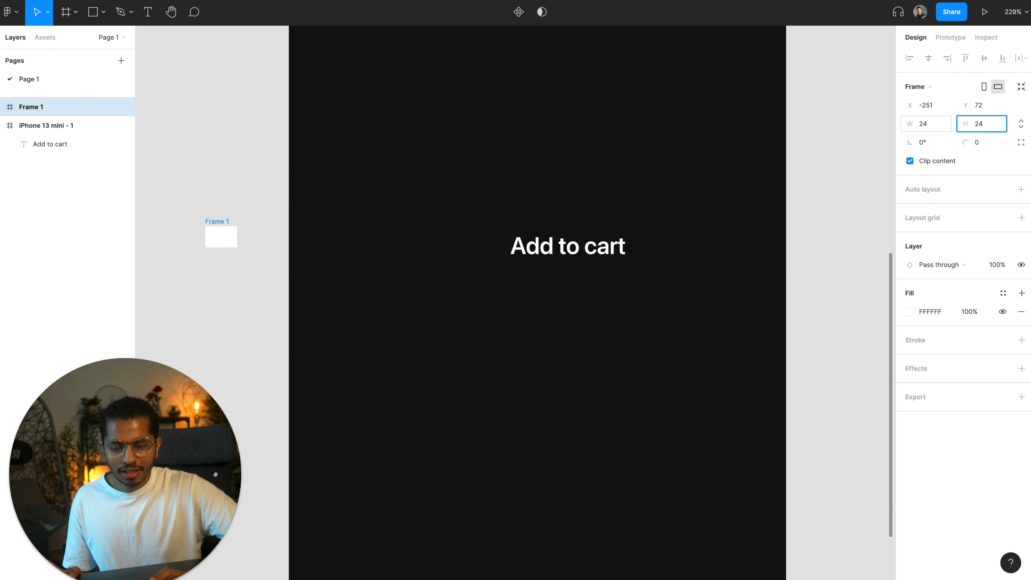
pyautogui.press('Return')
# Draw a circle inside the 24 × 24 frame and center it horizontally
pyautogui.scroll(5, 299, 264)
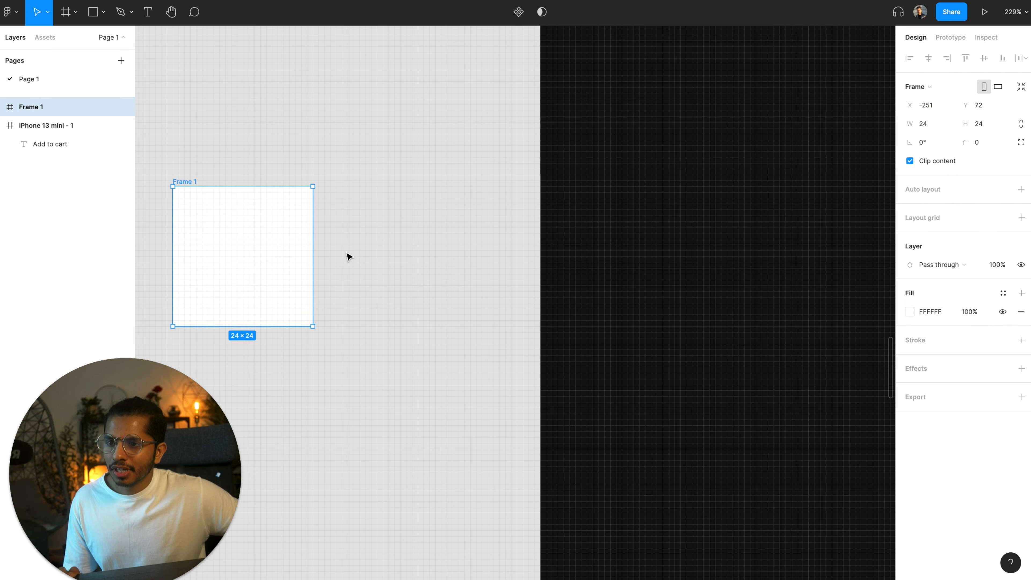
pyautogui.scroll(5, 349, 257)
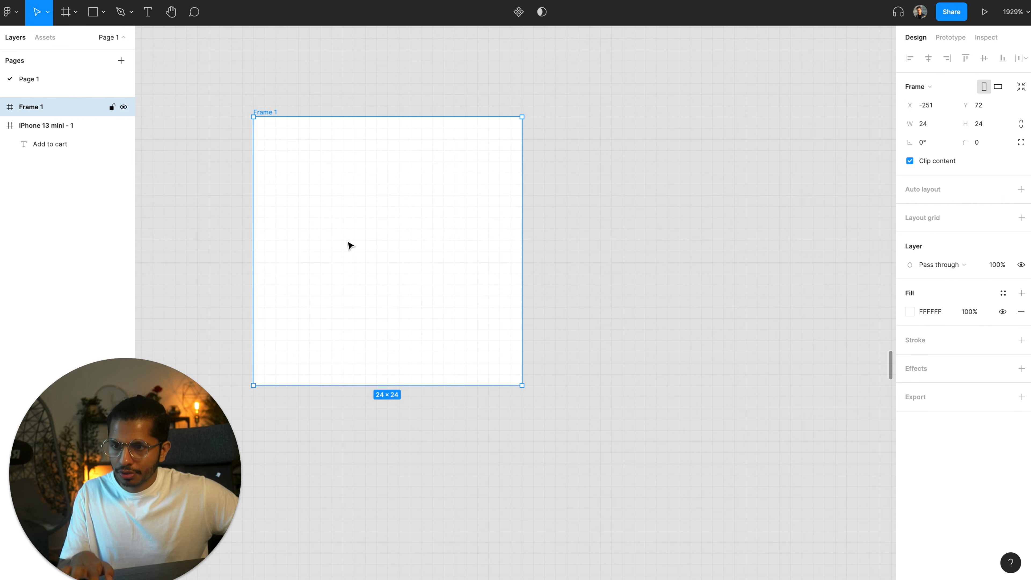
pyautogui.press('o')
pyautogui.moveTo(303, 167); pyautogui.dragTo(479, 339)
pyautogui.click(929, 58)
# Remove the circle's fill and give it a black stroke to form a ring
pyautogui.click(667, 184)
pyautogui.click(430, 253)
pyautogui.click(1021, 311)
pyautogui.click(1021, 321)
pyautogui.click(547, 292)
# Remove the white fill from the 24 × 24 frame around the ring
pyautogui.click(265, 111)
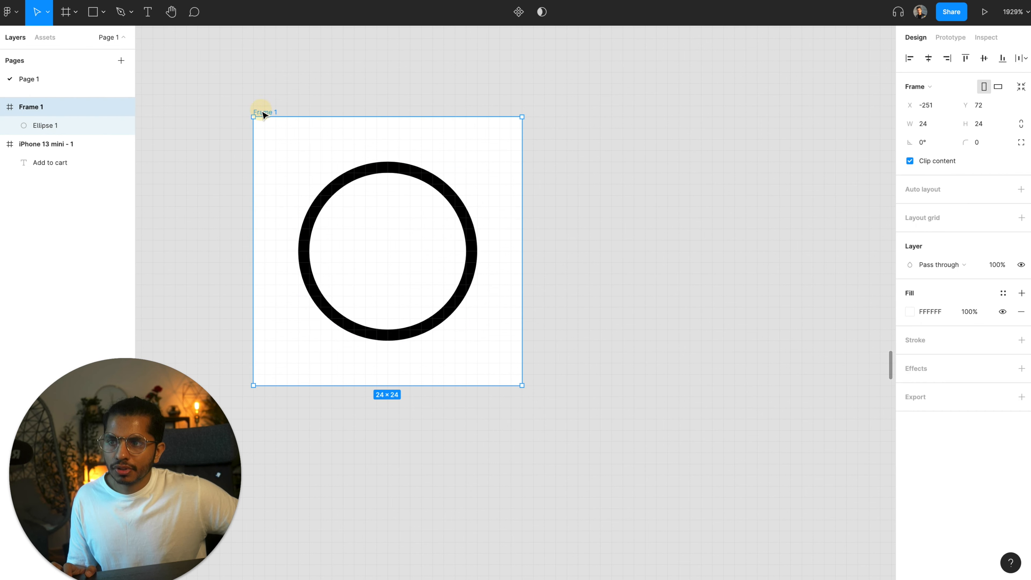
pyautogui.click(1019, 311)
pyautogui.click(557, 315)
pyautogui.scroll(-5, 557, 316)
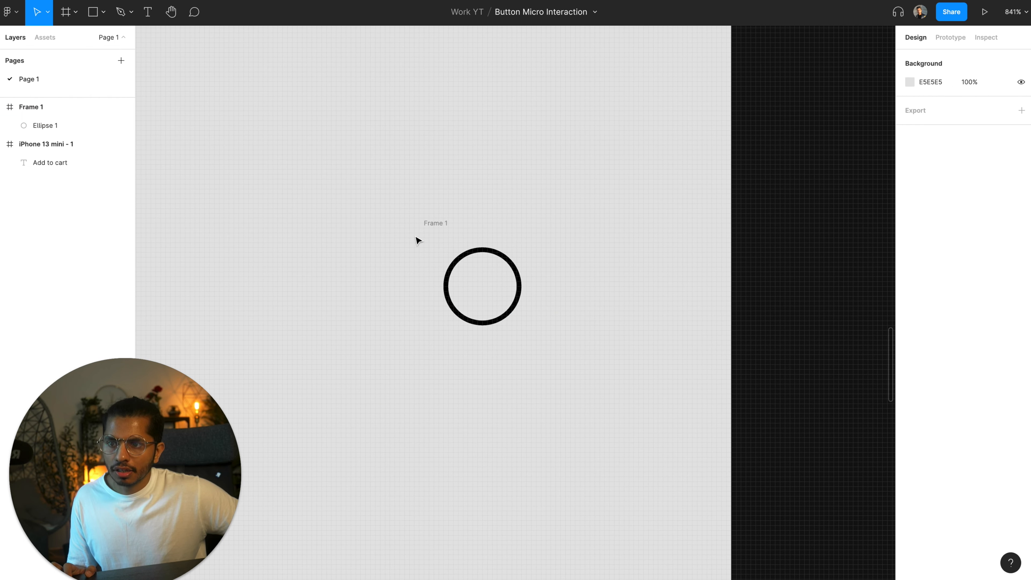
# Rename the 24 × 24 frame containing the ring as icon
pyautogui.click(426, 223)
pyautogui.doubleClick(41, 106)
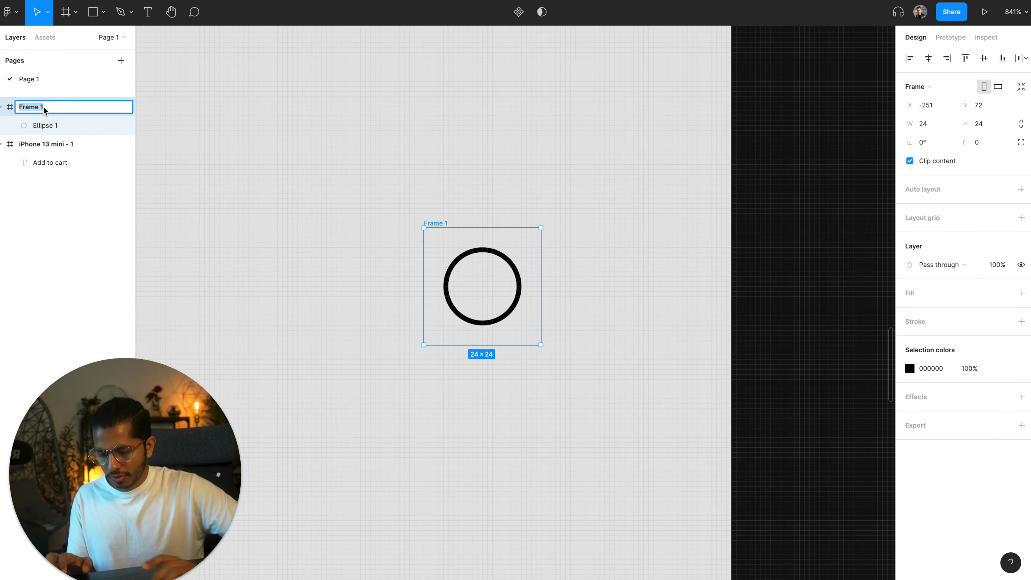
pyautogui.write('icon')
pyautogui.press('Return')
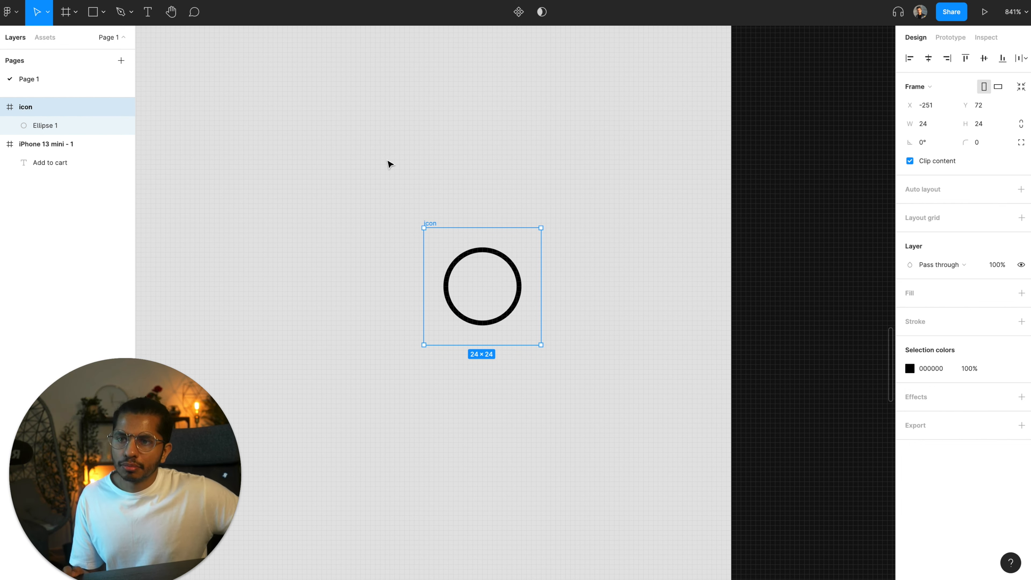
# Convert the icon frame into a component
pyautogui.click(406, 155)
pyautogui.click(427, 222)
pyautogui.click(519, 12)
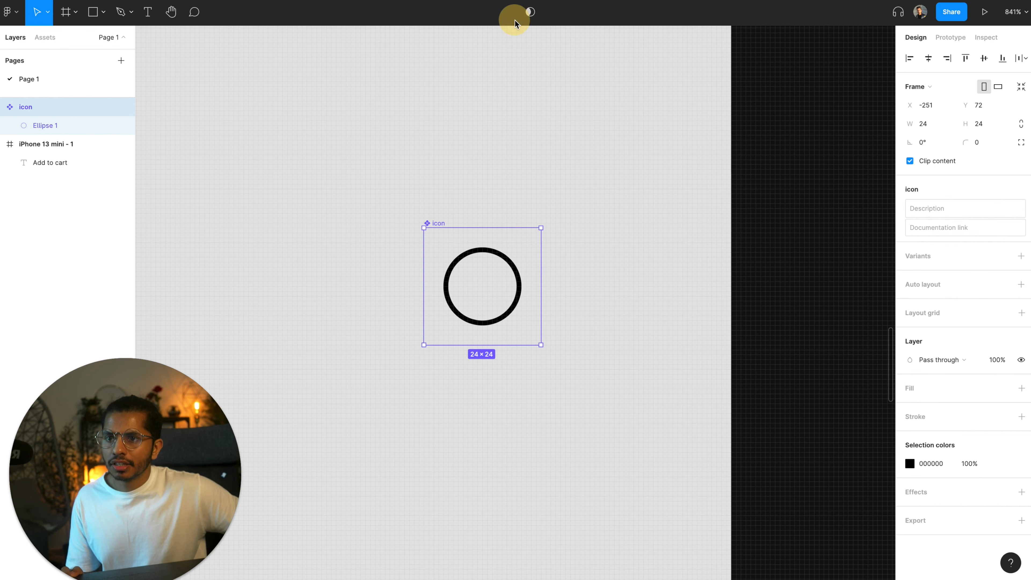
# Place an instance of the icon component inside the iPhone 13 mini frame, below and beside the Add to cart text
pyautogui.scroll(-5, 498, 188)
pyautogui.scroll(-3, 452, 204)
pyautogui.moveTo(393, 261); pyautogui.dragTo(573, 289)
pyautogui.scroll(7, 571, 286)
pyautogui.hscroll(-10, 570, 285)
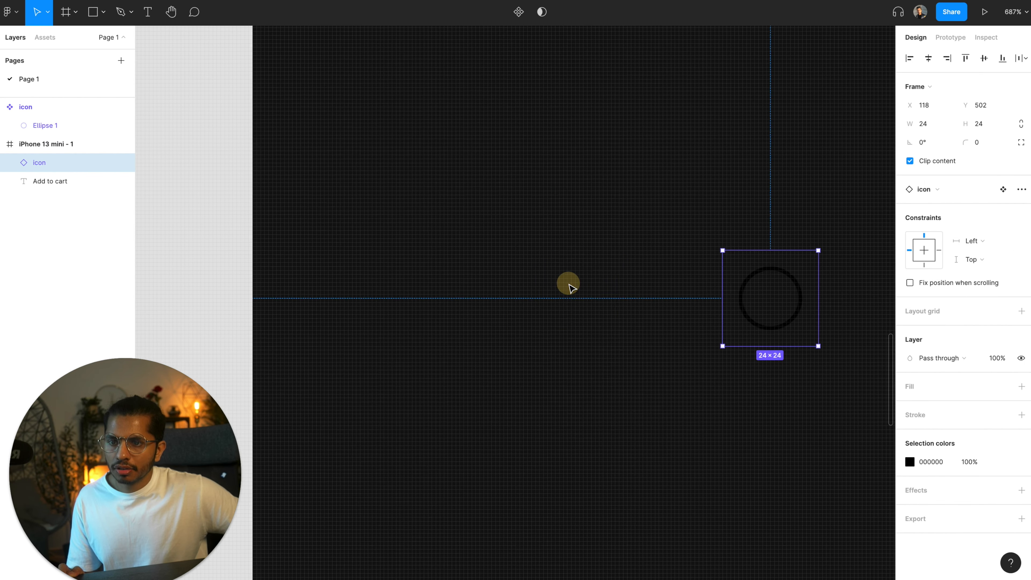
# Change the stroke color of the circle in the main icon component to white, FFFFFF
pyautogui.click(608, 235)
pyautogui.doubleClick(605, 230)
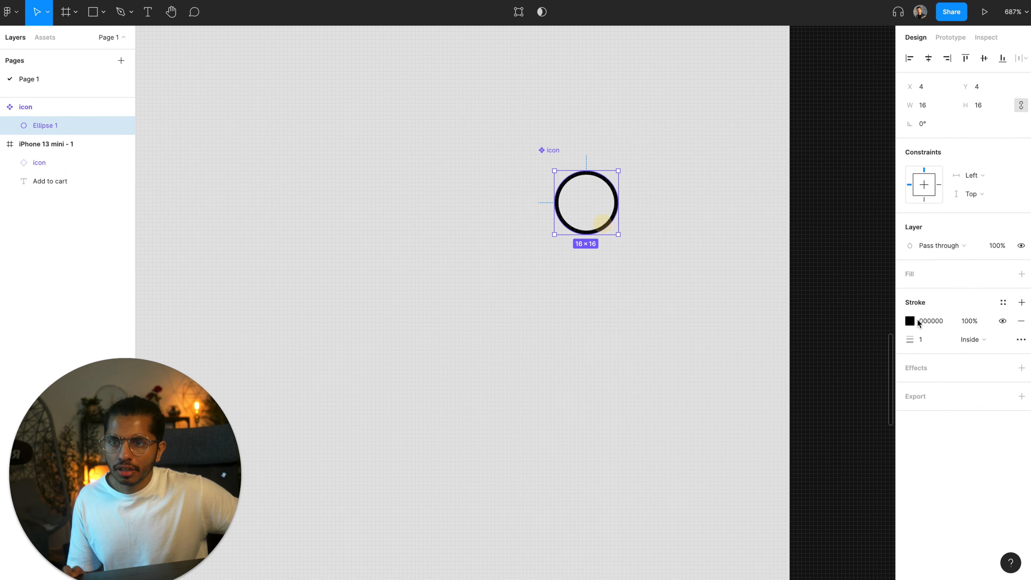
pyautogui.click(910, 322)
pyautogui.click(909, 322)
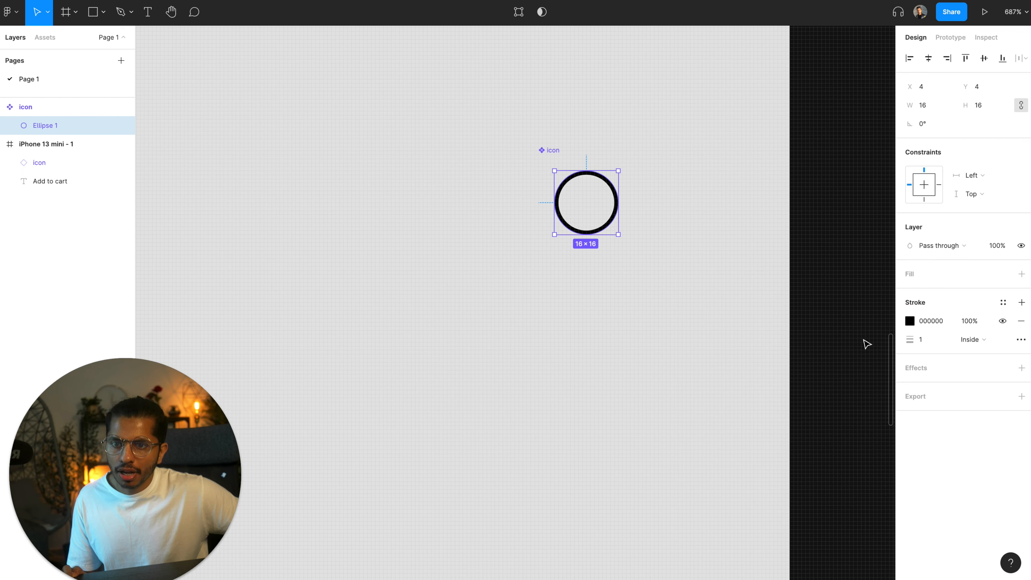
pyautogui.click(908, 322)
pyautogui.write('FFFFFF')
pyautogui.click(734, 242)
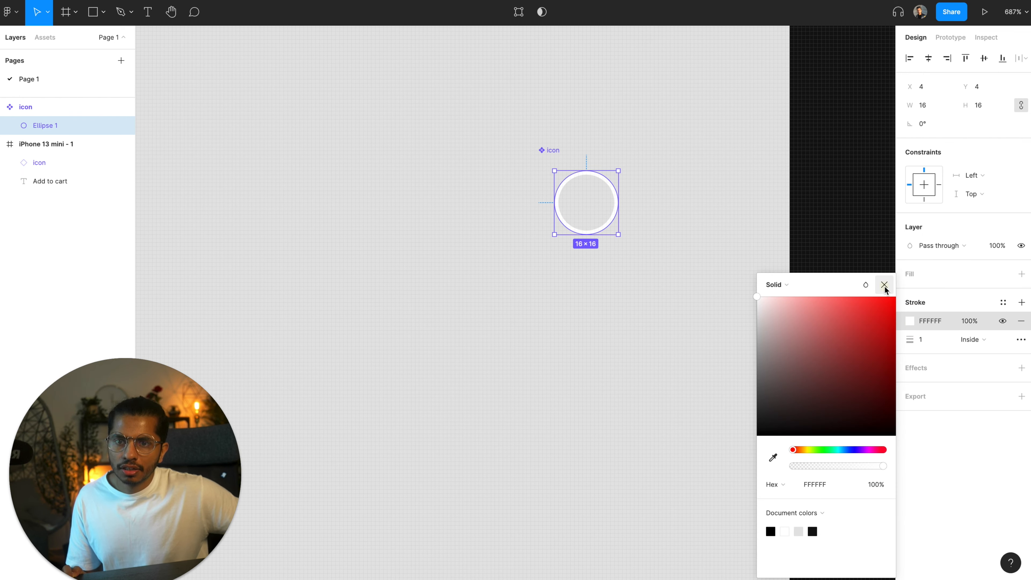
pyautogui.click(884, 284)
pyautogui.click(723, 289)
# Wrap the icon instance and the Add to cart text together in a horizontal auto layout frame
pyautogui.hscroll(10, 722, 287)
pyautogui.hscroll(5, 725, 291)
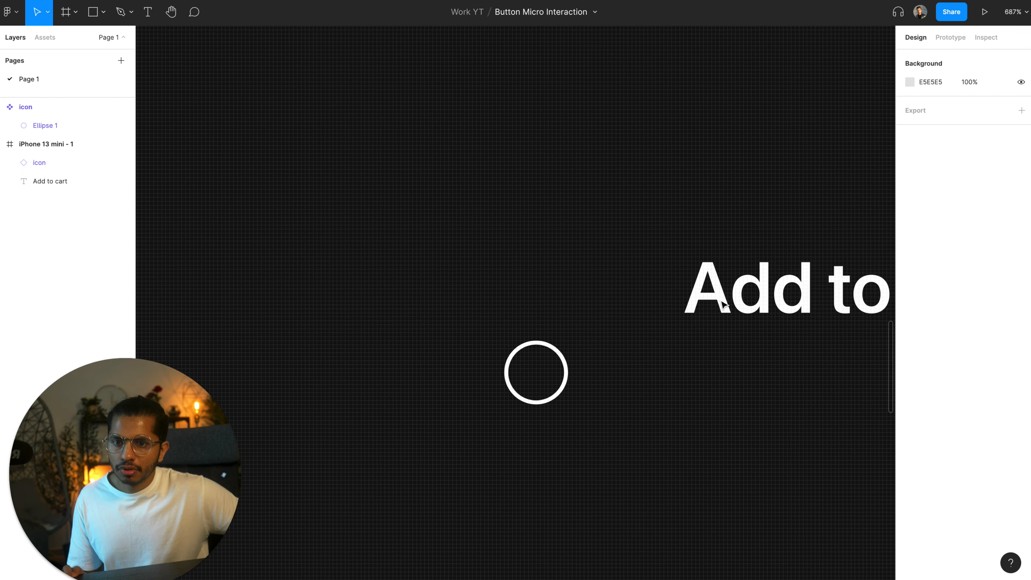
pyautogui.scroll(-5, 692, 331)
pyautogui.scroll(-3, 643, 389)
pyautogui.scroll(3, 609, 434)
pyautogui.hscroll(3, 609, 434)
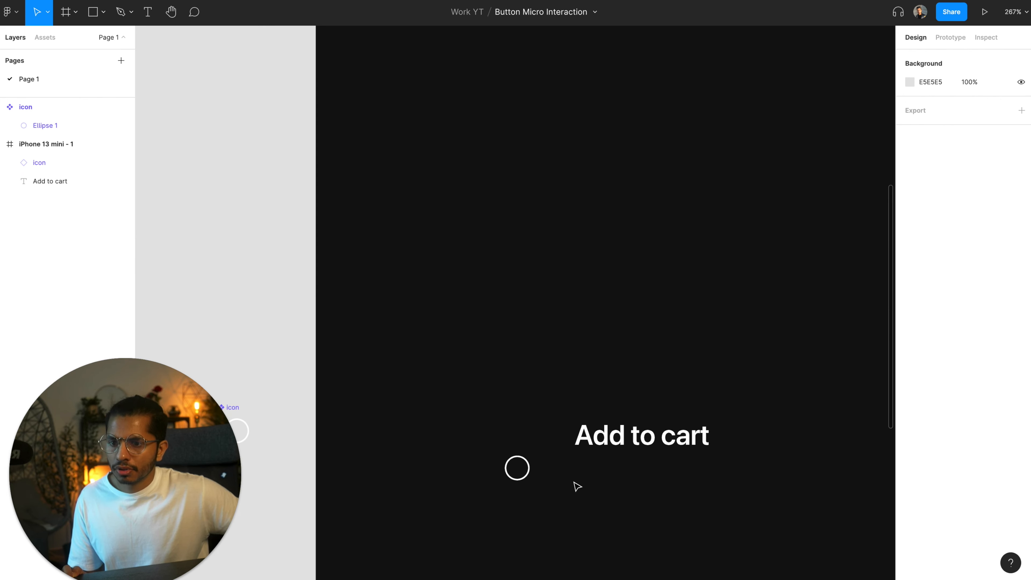
pyautogui.click(527, 473)
pyautogui.click(603, 437)
pyautogui.click(573, 494)
pyautogui.moveTo(649, 368); pyautogui.dragTo(469, 525)
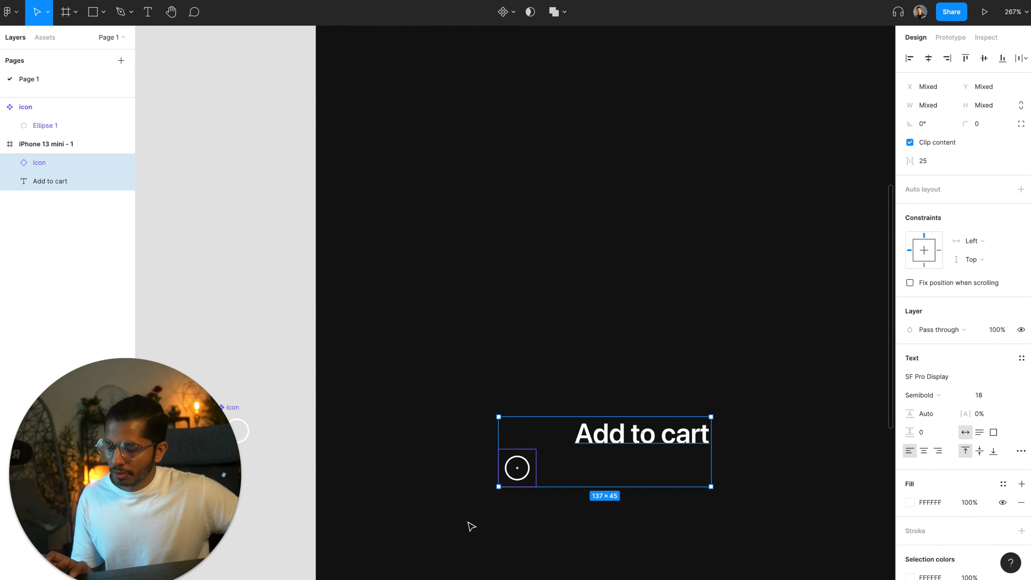
pyautogui.hotkey('shift', 'a')
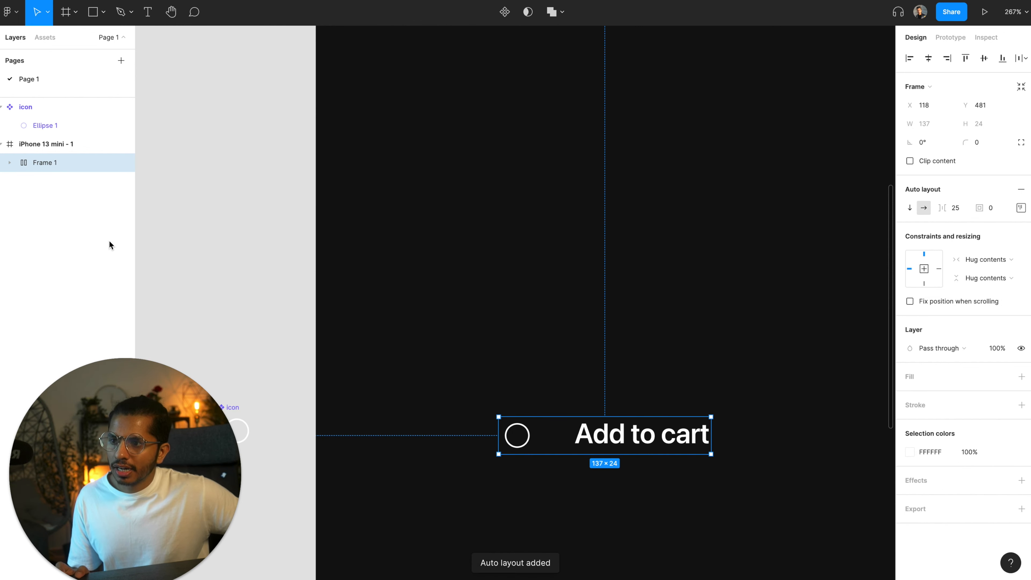
# Set the auto layout frame's item spacing to 16 and its padding to 8
pyautogui.click(956, 208)
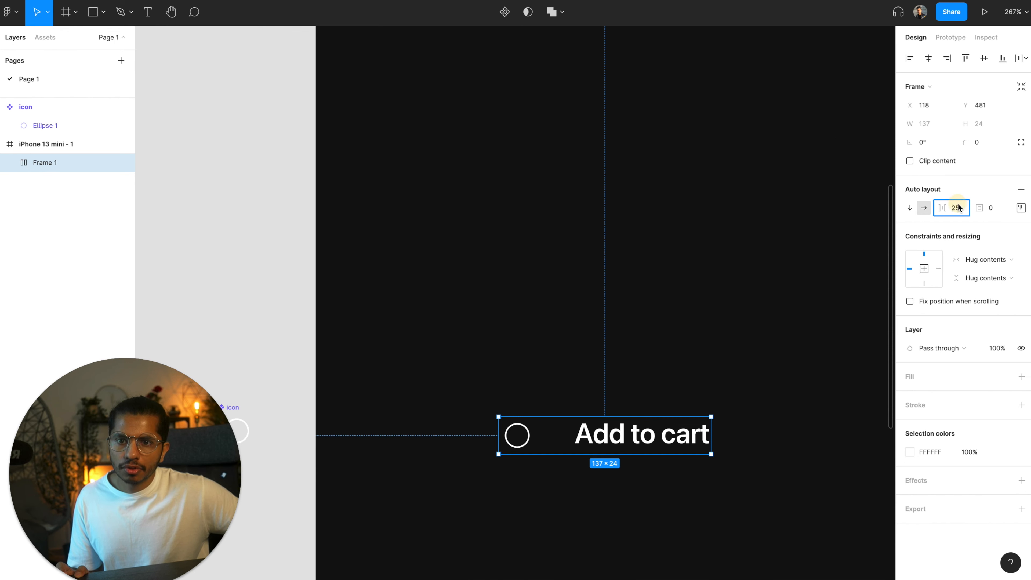
pyautogui.write('16')
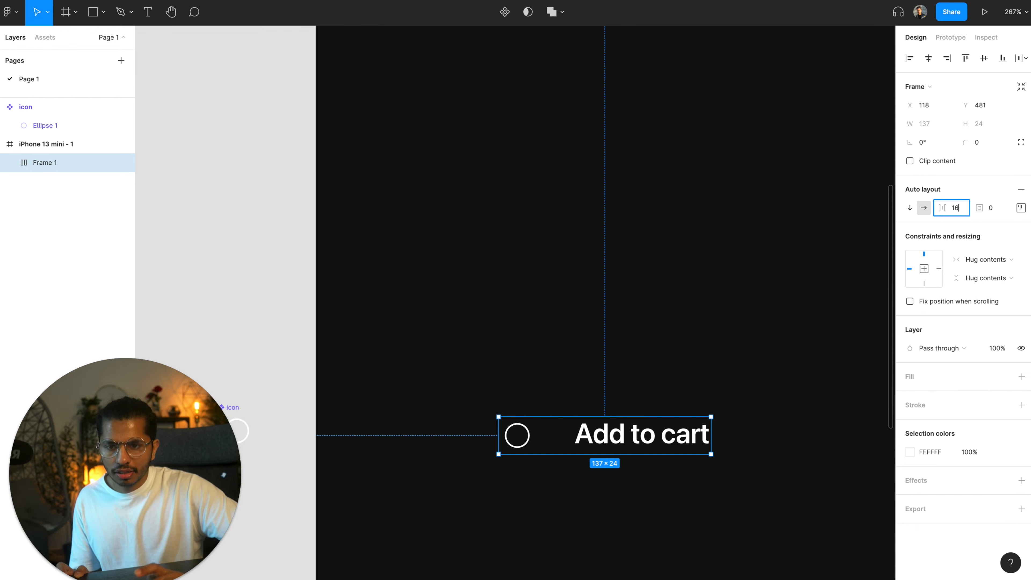
pyautogui.press('Return')
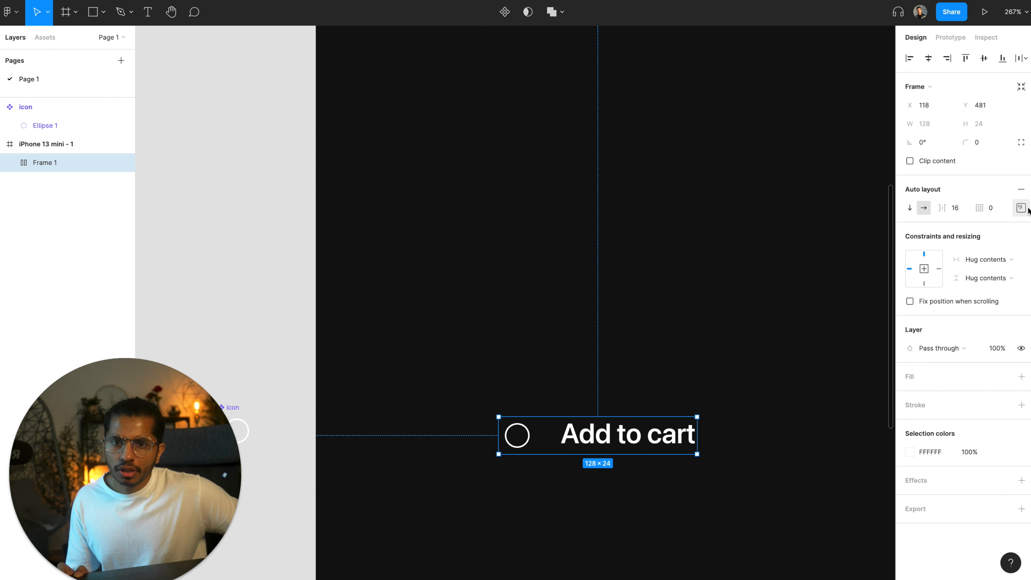
pyautogui.click(993, 209)
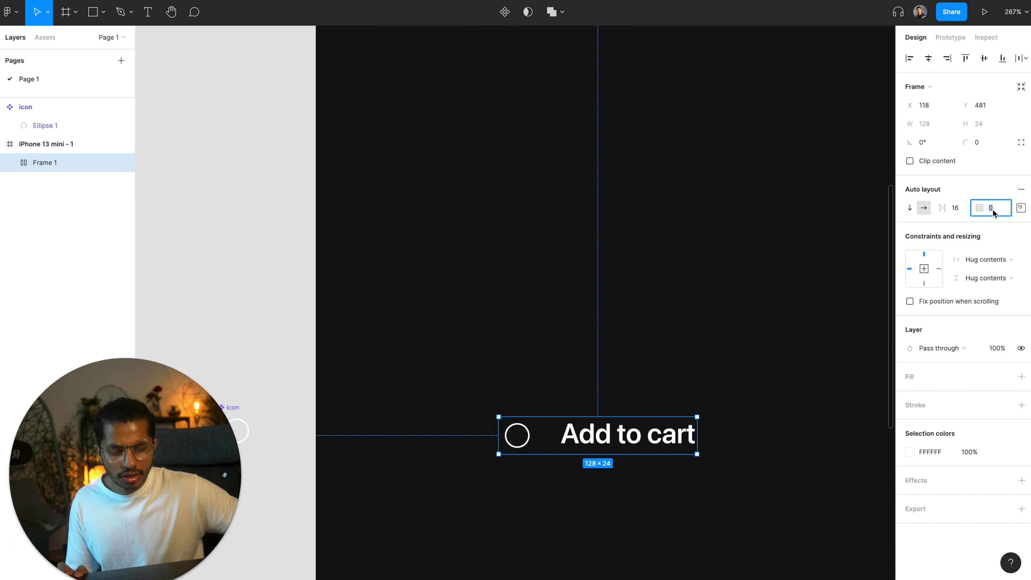
pyautogui.write('8')
pyautogui.press('Return')
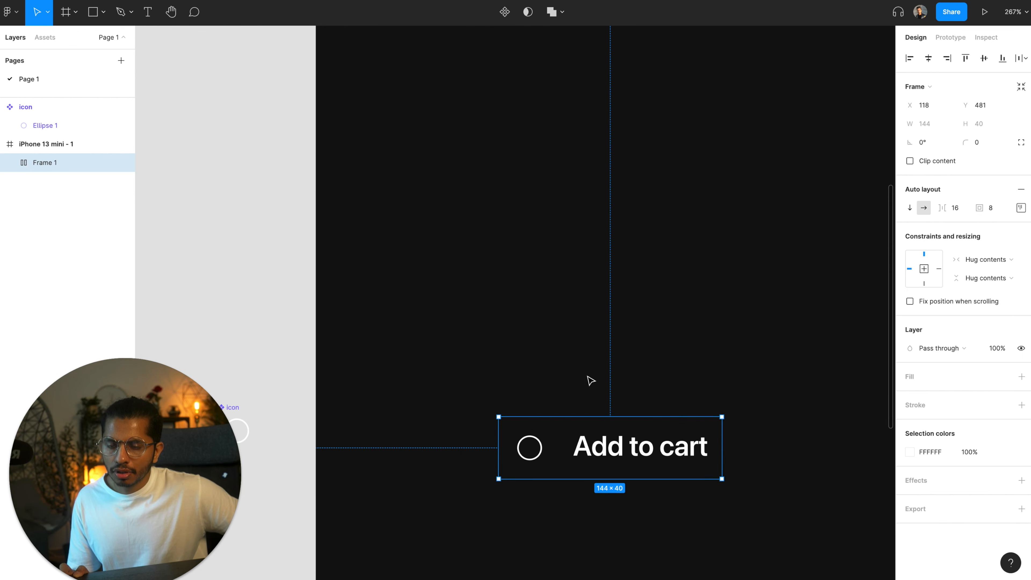
pyautogui.click(602, 389)
# Add a white FFFFFF fill to the auto layout frame around the icon and Add to cart text
pyautogui.scroll(-3, 602, 389)
pyautogui.hscroll(-2, 602, 389)
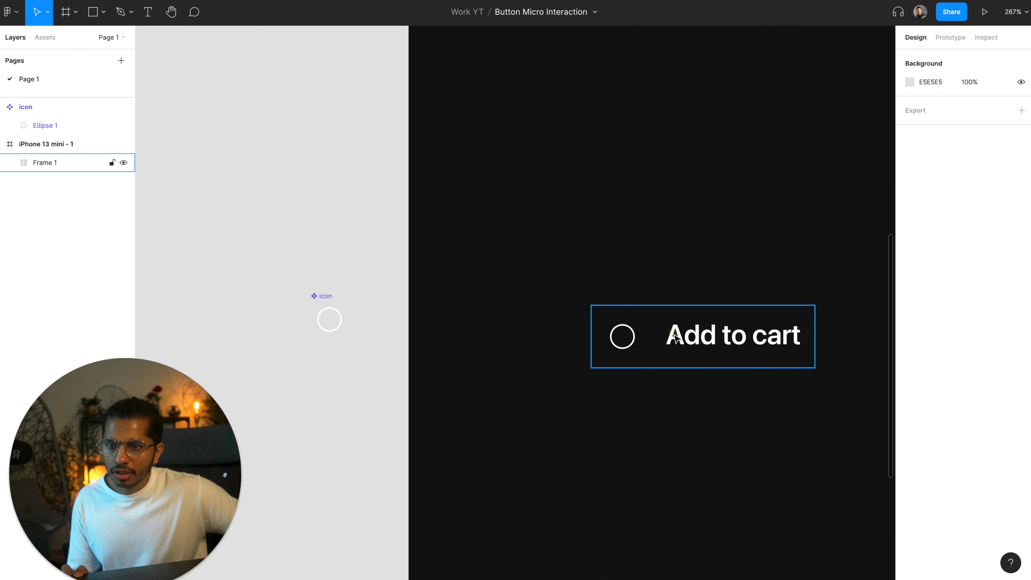
pyautogui.click(673, 334)
pyautogui.click(556, 351)
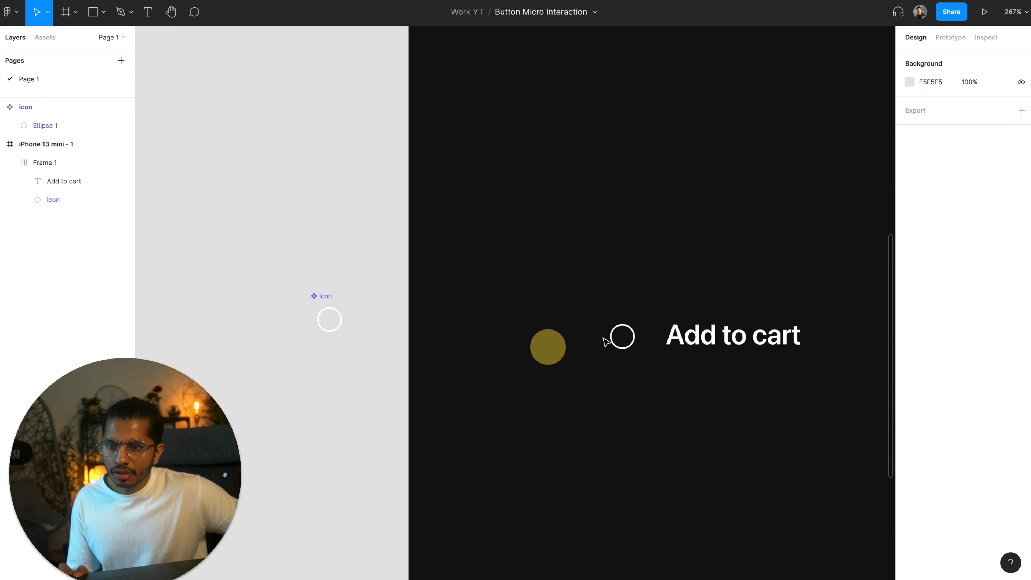
pyautogui.click(616, 338)
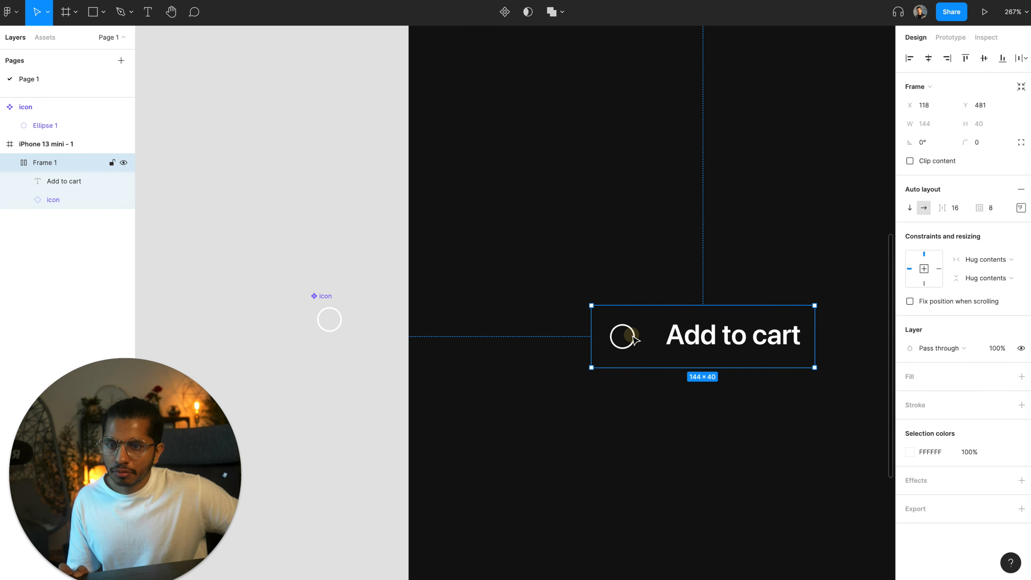
pyautogui.click(1021, 377)
pyautogui.hscroll(3, 850, 424)
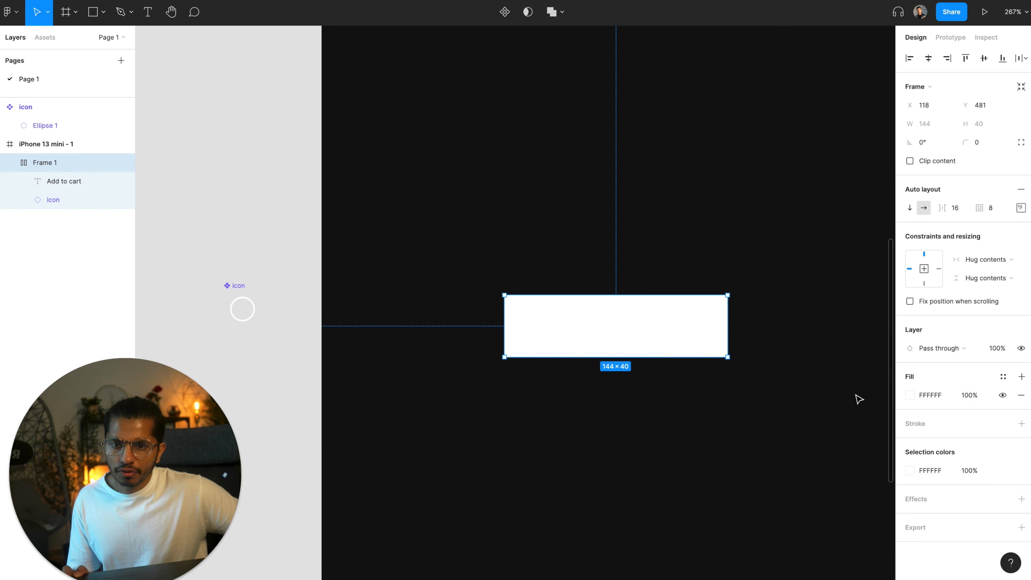
# Change the Add to cart text's fill color to black
pyautogui.click(679, 324)
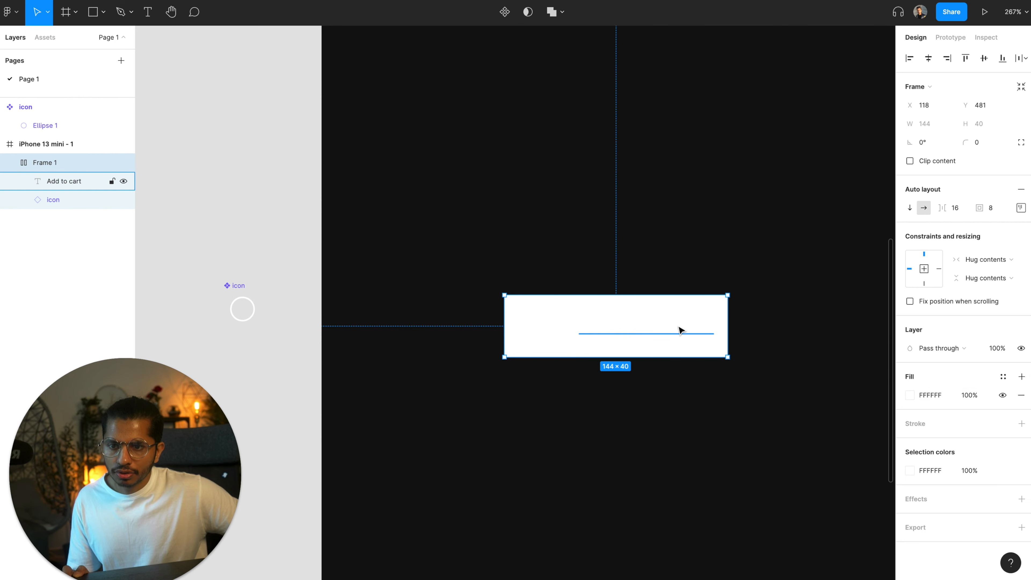
pyautogui.click(678, 325)
pyautogui.click(910, 395)
pyautogui.moveTo(851, 400); pyautogui.dragTo(757, 435)
pyautogui.click(884, 284)
pyautogui.click(743, 424)
# Change the stroke color of the circle in the main icon component to black, 000000
pyautogui.hscroll(-5, 732, 435)
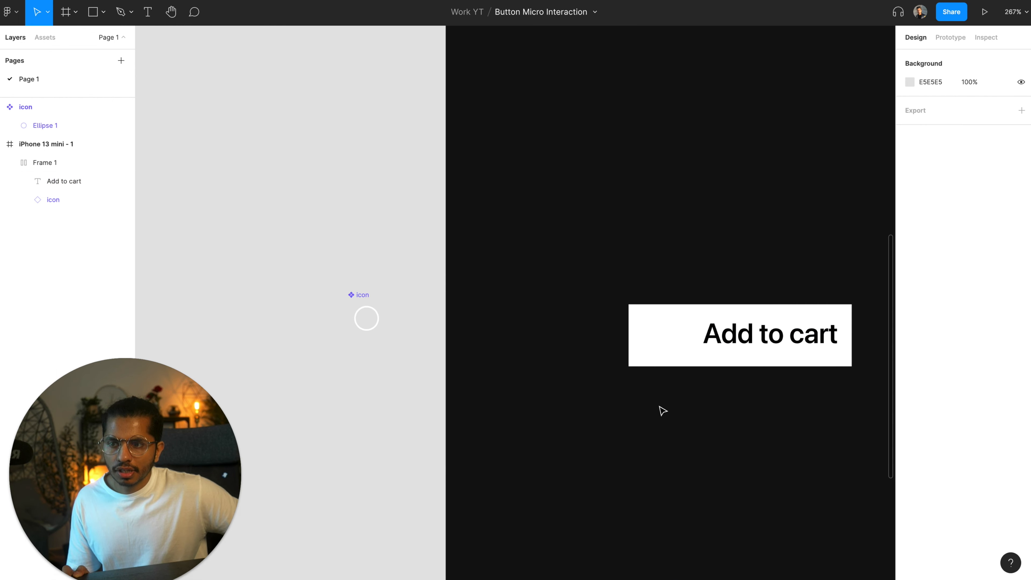
pyautogui.doubleClick(372, 322)
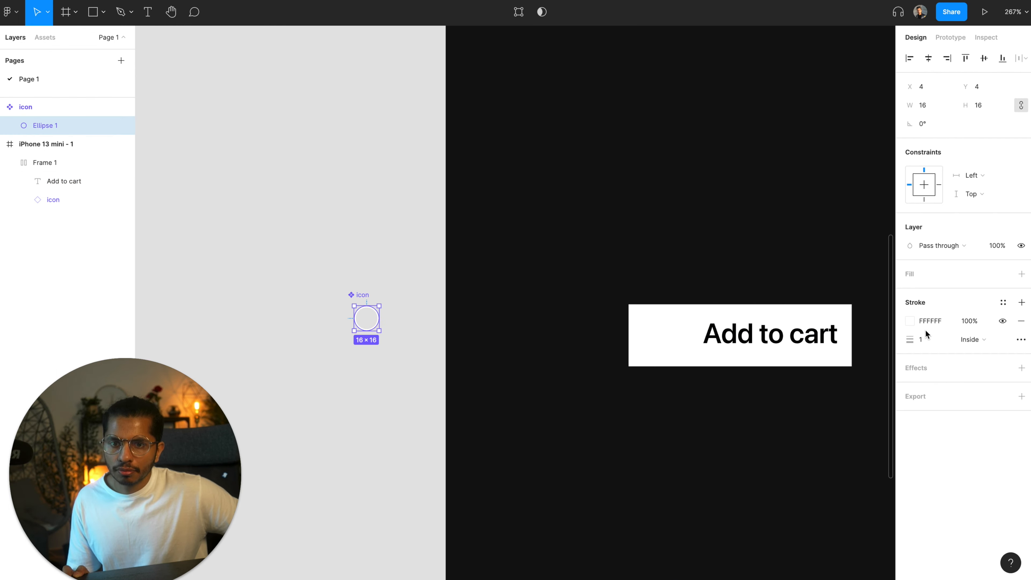
pyautogui.click(910, 320)
pyautogui.moveTo(798, 407); pyautogui.dragTo(702, 479)
pyautogui.click(884, 283)
pyautogui.click(684, 490)
# Set the main icon circle's stroke alignment to Center and its stroke weight to 2
pyautogui.hscroll(3, 686, 494)
pyautogui.scroll(2, 686, 494)
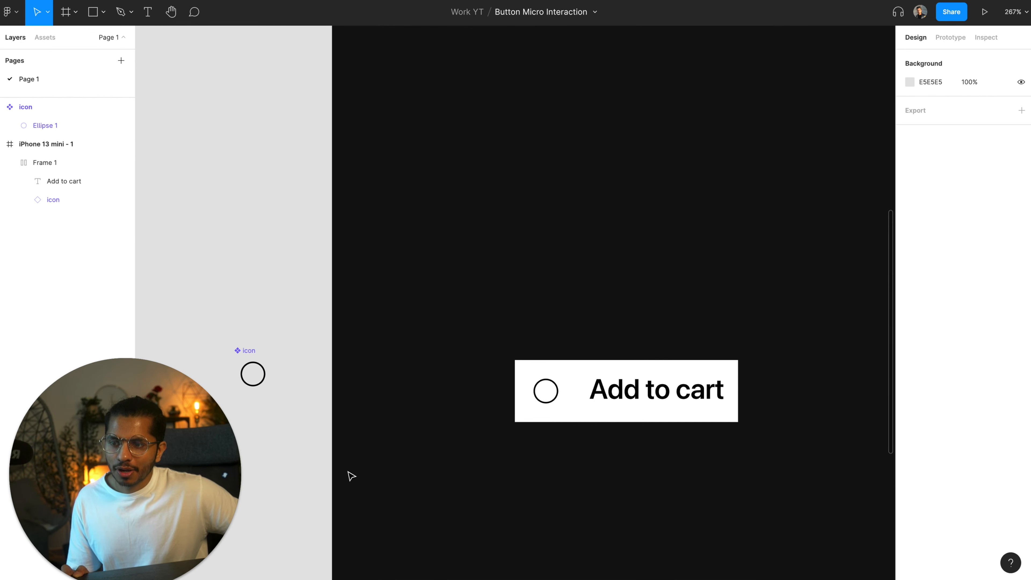
pyautogui.doubleClick(253, 374)
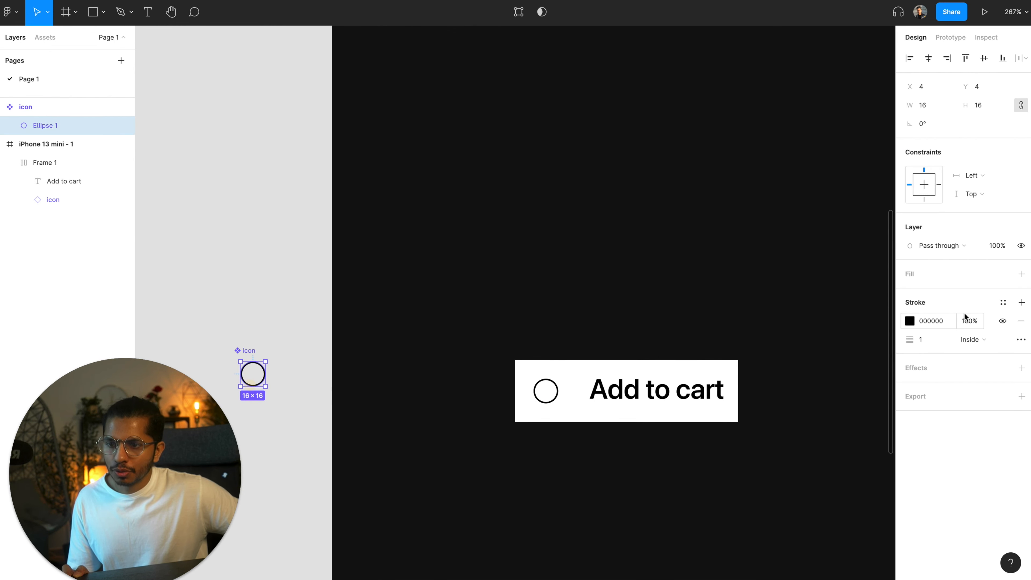
pyautogui.click(971, 339)
pyautogui.click(970, 327)
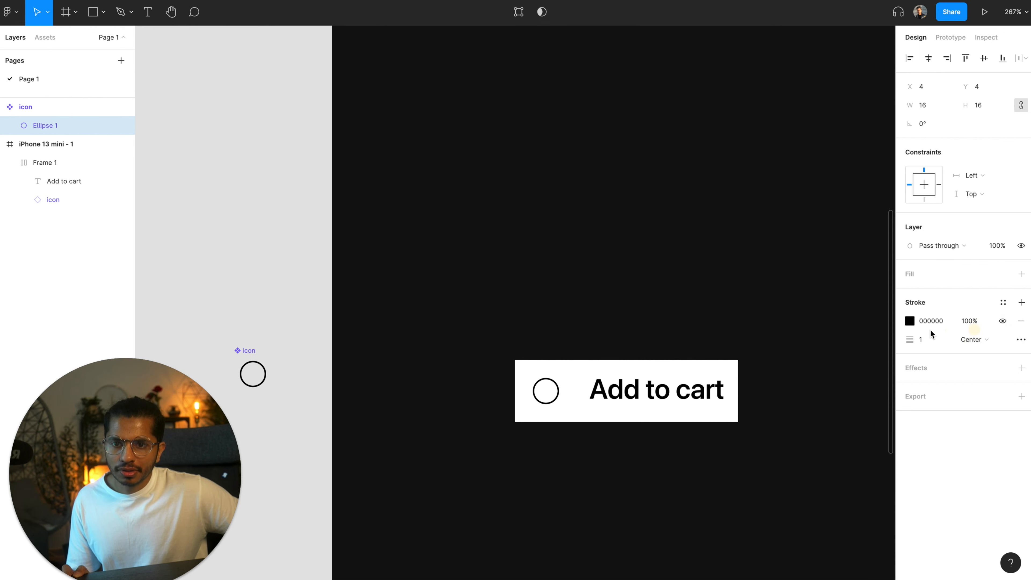
pyautogui.click(931, 338)
pyautogui.write('2')
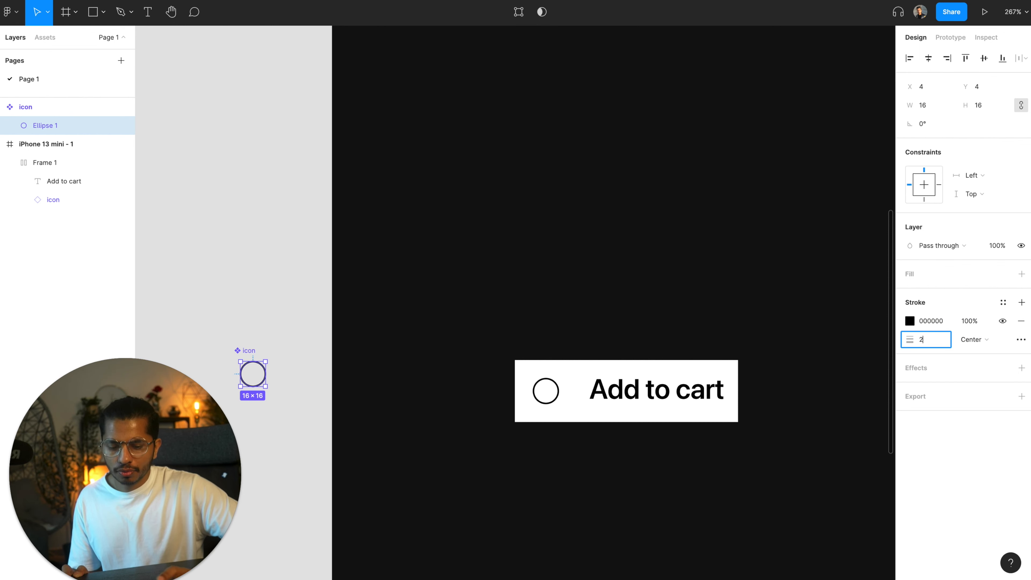
pyautogui.click(754, 466)
pyautogui.click(640, 433)
# Stretch the white button frame to a height of 48
pyautogui.scroll(-5, 645, 440)
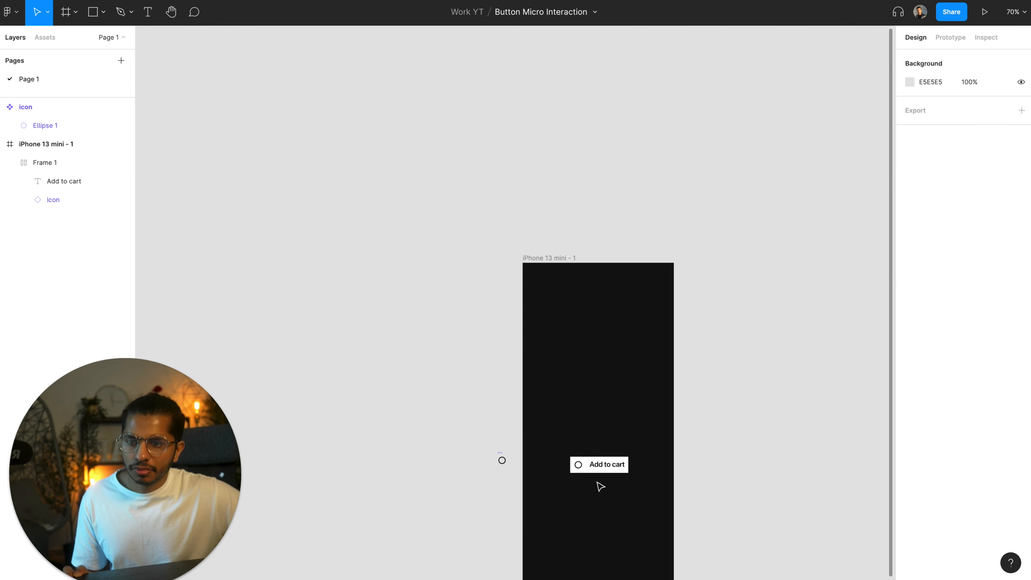
pyautogui.scroll(5, 598, 485)
pyautogui.click(649, 424)
pyautogui.click(649, 424)
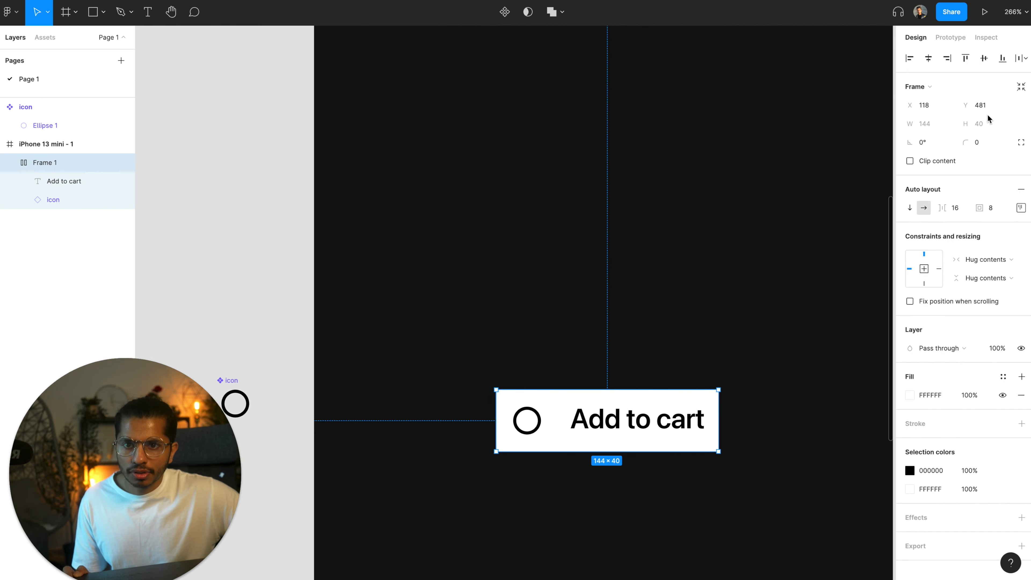
pyautogui.moveTo(669, 452); pyautogui.dragTo(668, 463)
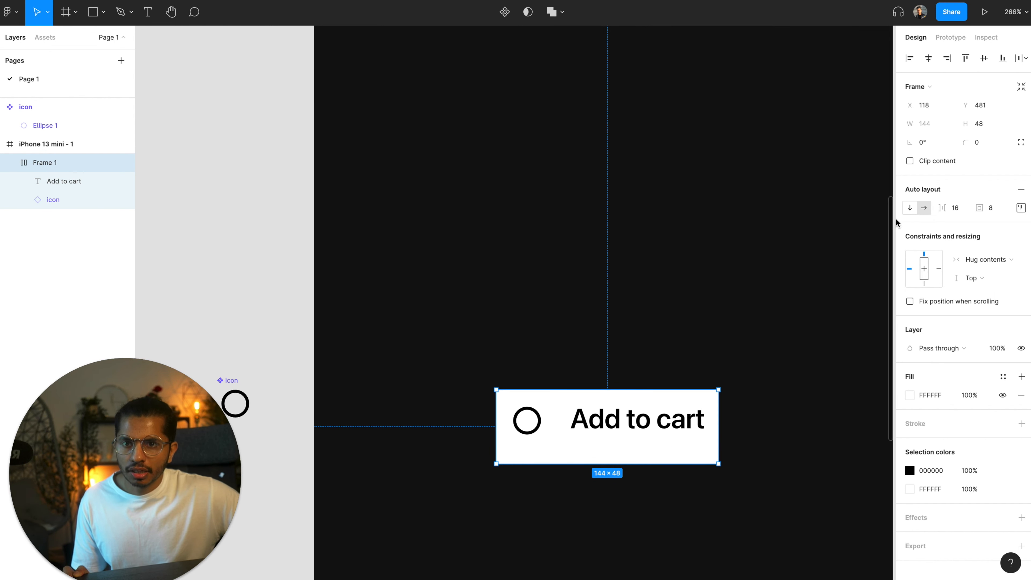
# Give the button frame a fixed width of 327, calculated as 375-48
pyautogui.moveTo(719, 425); pyautogui.dragTo(751, 422)
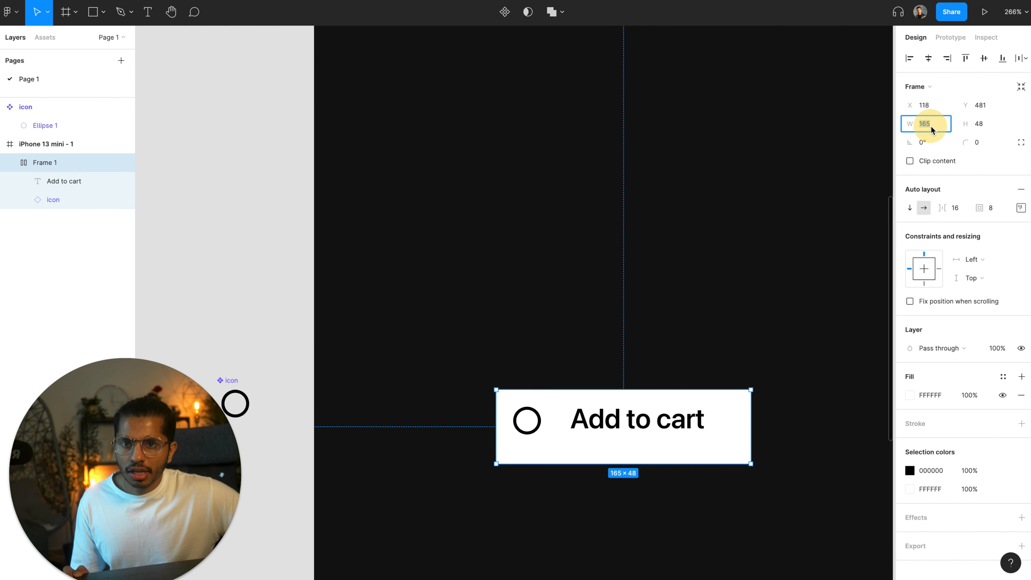
pyautogui.write('375')
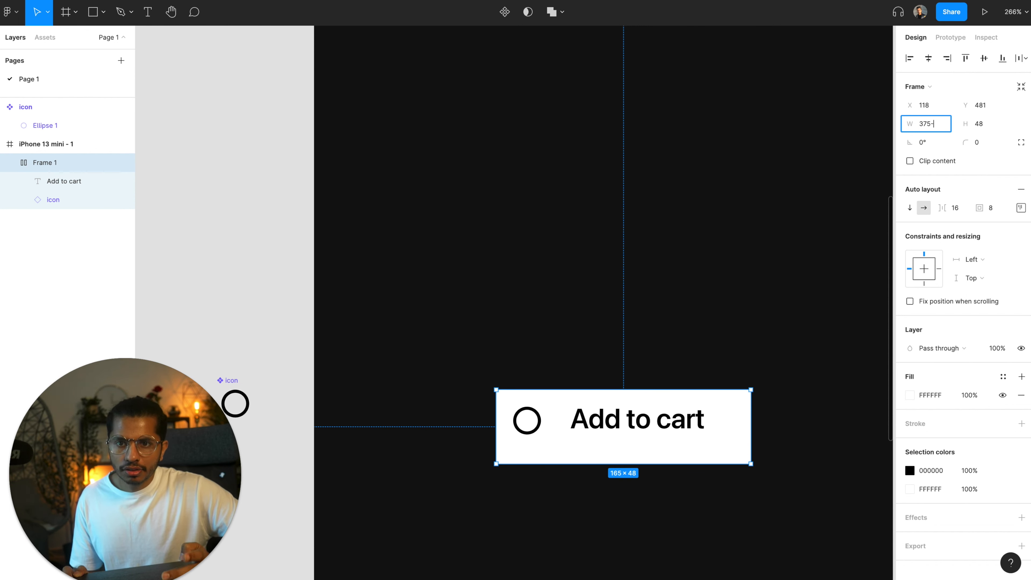
pyautogui.write('-')
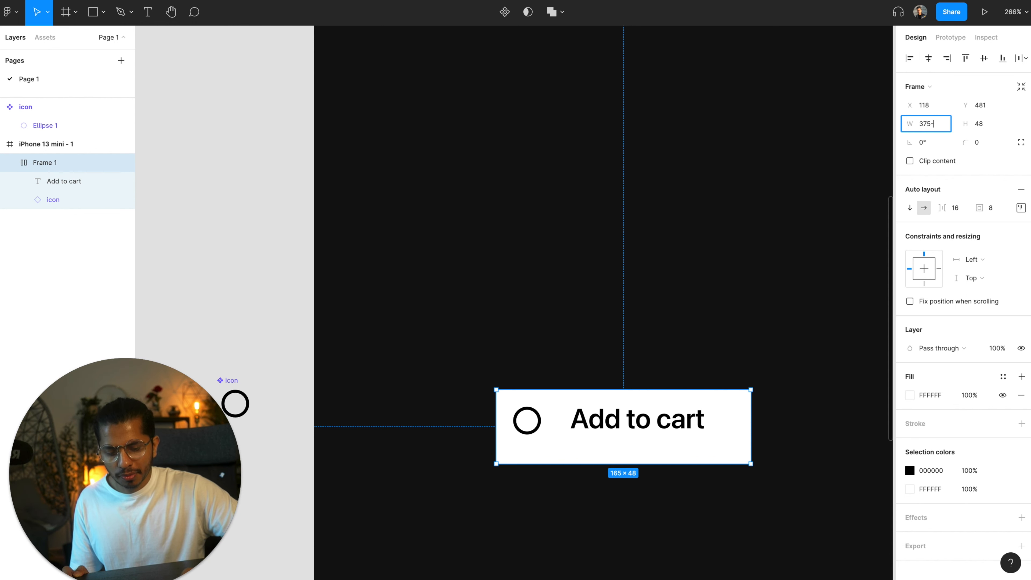
pyautogui.write('48')
pyautogui.press('Return')
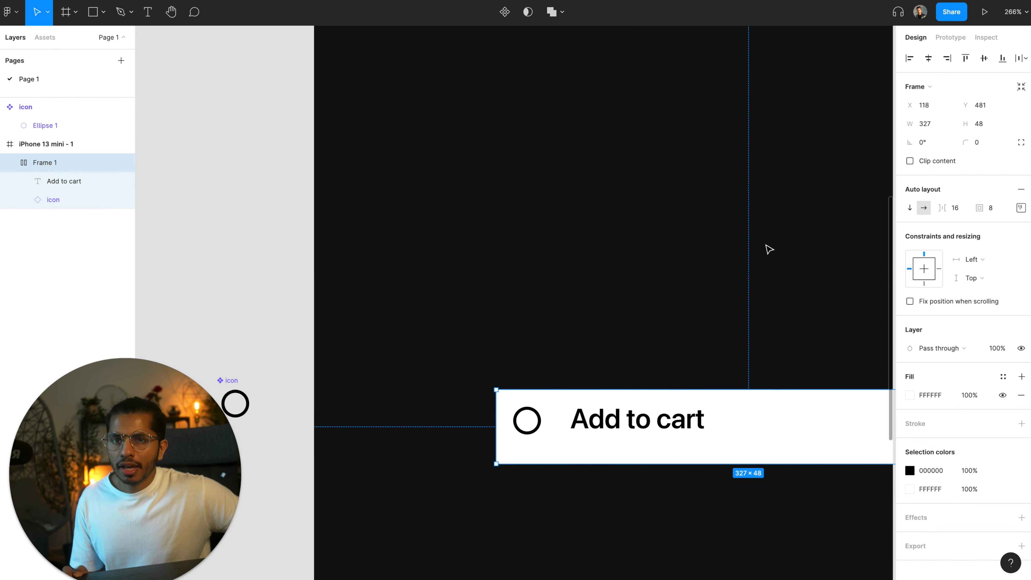
# Center the button frame horizontally within the iPhone 13 mini frame
pyautogui.scroll(-5, 769, 250)
pyautogui.click(928, 58)
pyautogui.click(823, 226)
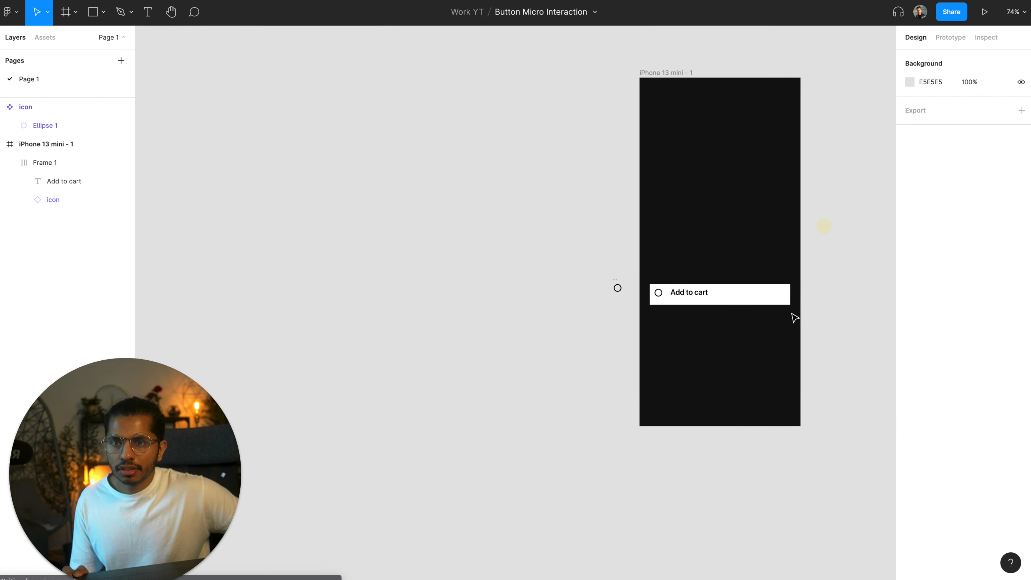
# Set the white button frame's auto layout alignment to center its icon and Add to cart text
pyautogui.scroll(5, 791, 312)
pyautogui.click(729, 290)
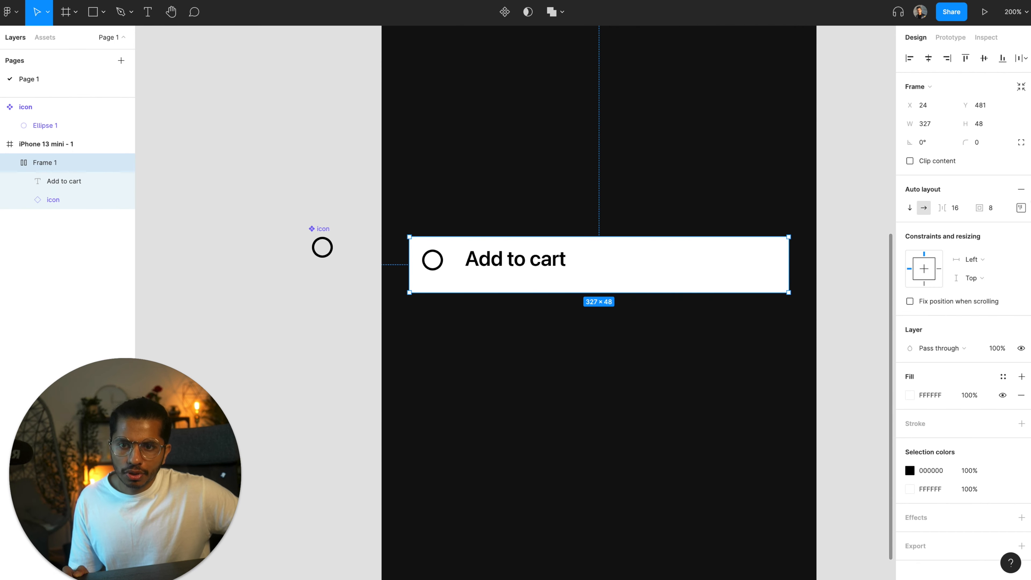
pyautogui.click(1020, 207)
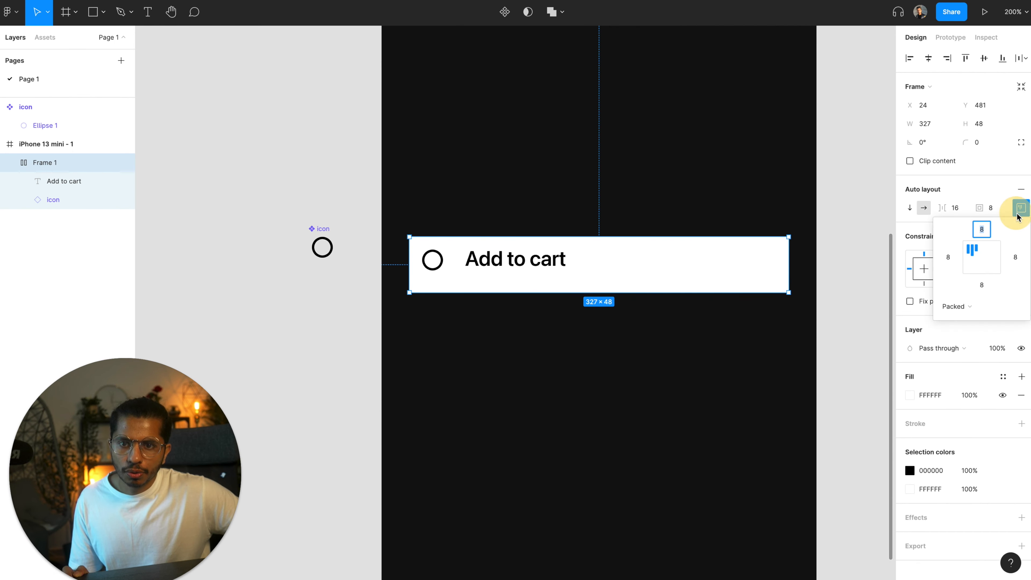
pyautogui.click(982, 258)
pyautogui.click(674, 396)
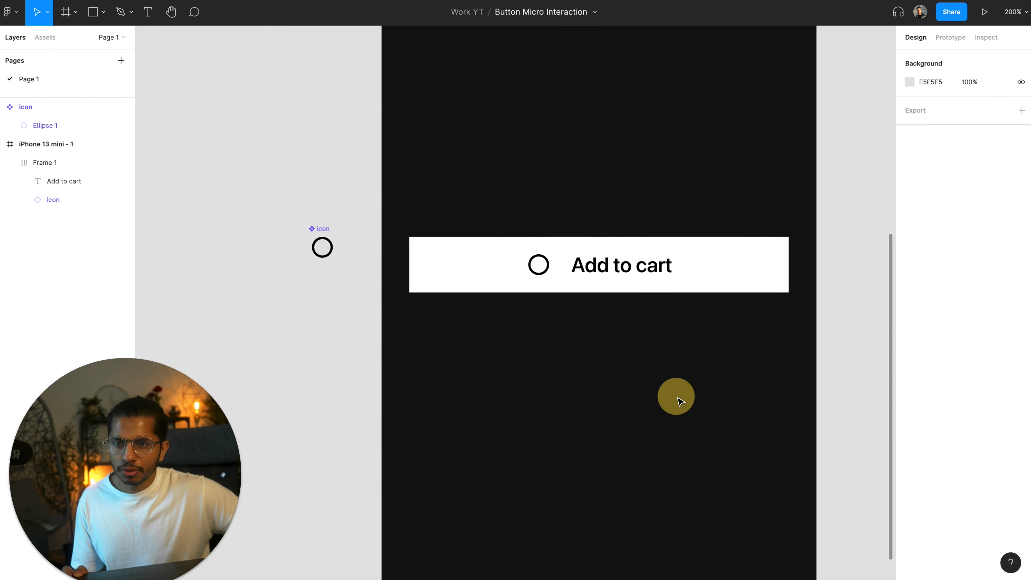
# Set the button frame's corner radius to 16
pyautogui.click(708, 270)
pyautogui.click(978, 142)
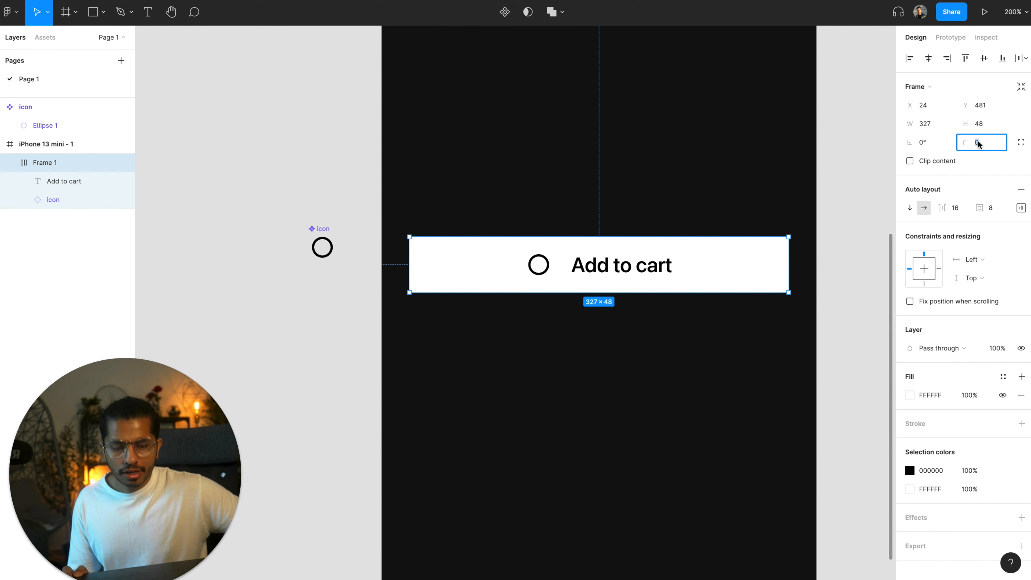
pyautogui.write('16')
pyautogui.press('Return')
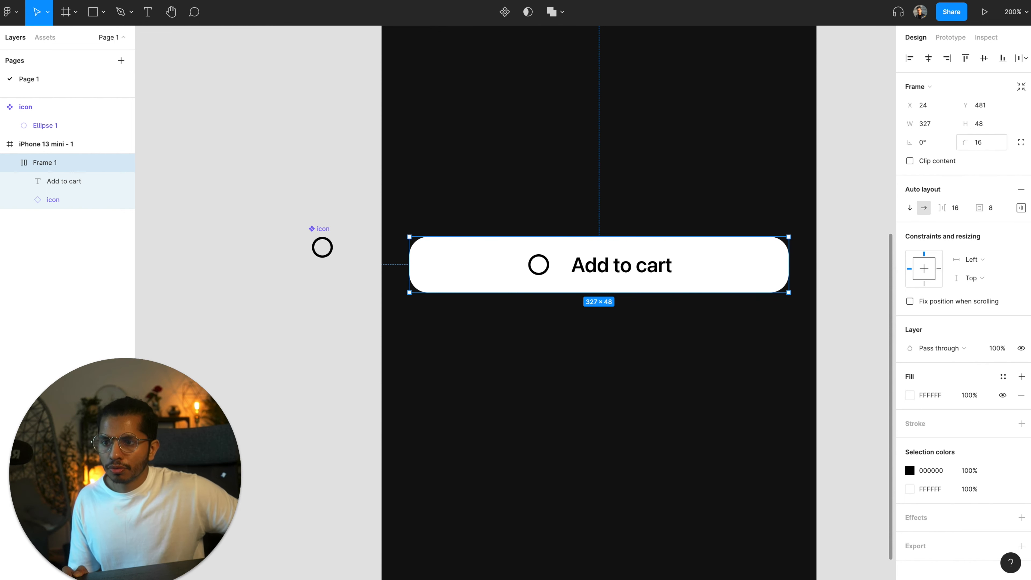
pyautogui.click(587, 409)
# Set the button frame's corner radius to 12
pyautogui.click(722, 244)
pyautogui.click(980, 142)
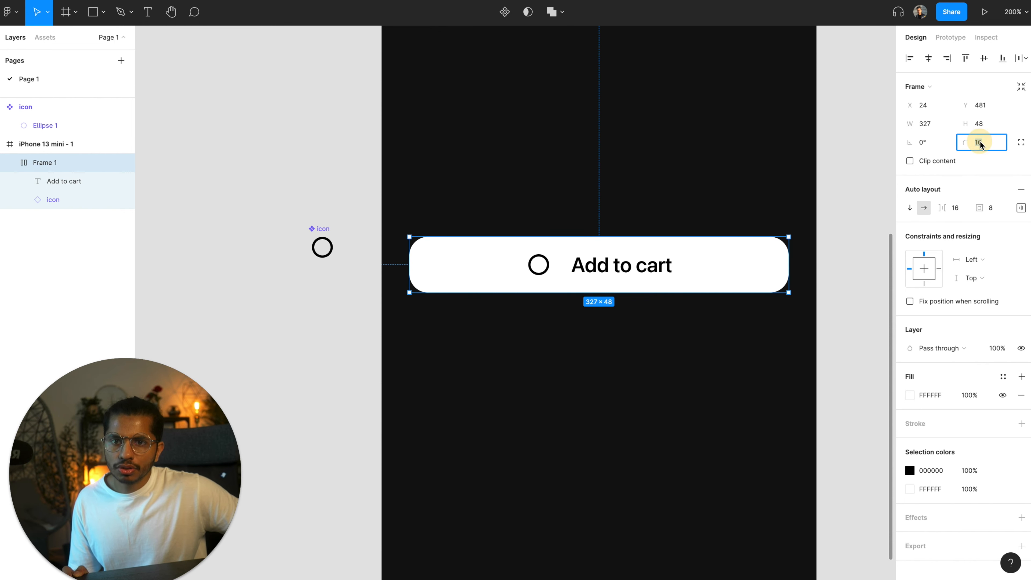
pyautogui.write('12')
pyautogui.press('Return')
pyautogui.press('Escape')
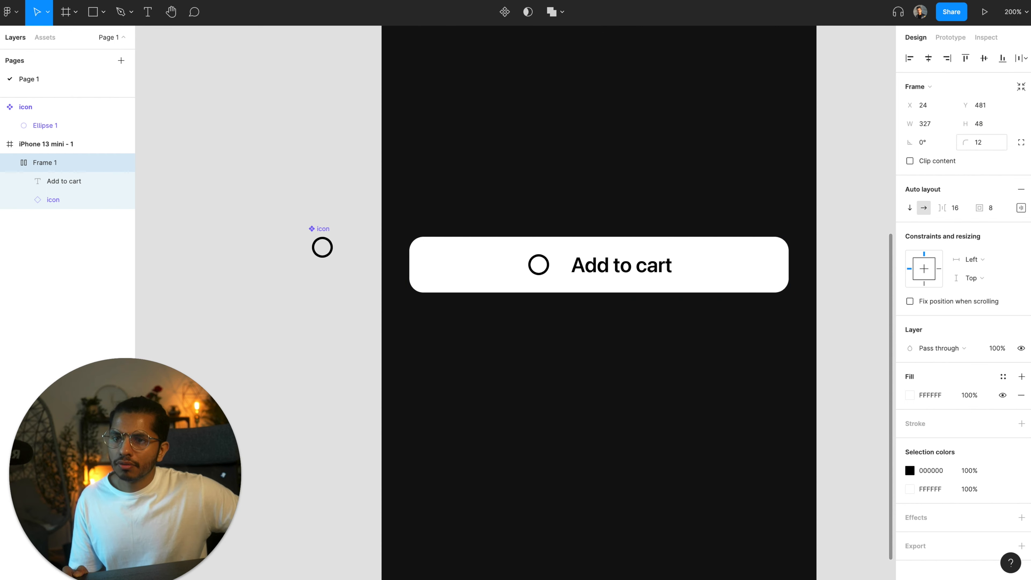
pyautogui.click(471, 421)
# Turn the button frame into a component and rename it button
pyautogui.scroll(-5, 474, 426)
pyautogui.scroll(3, 477, 426)
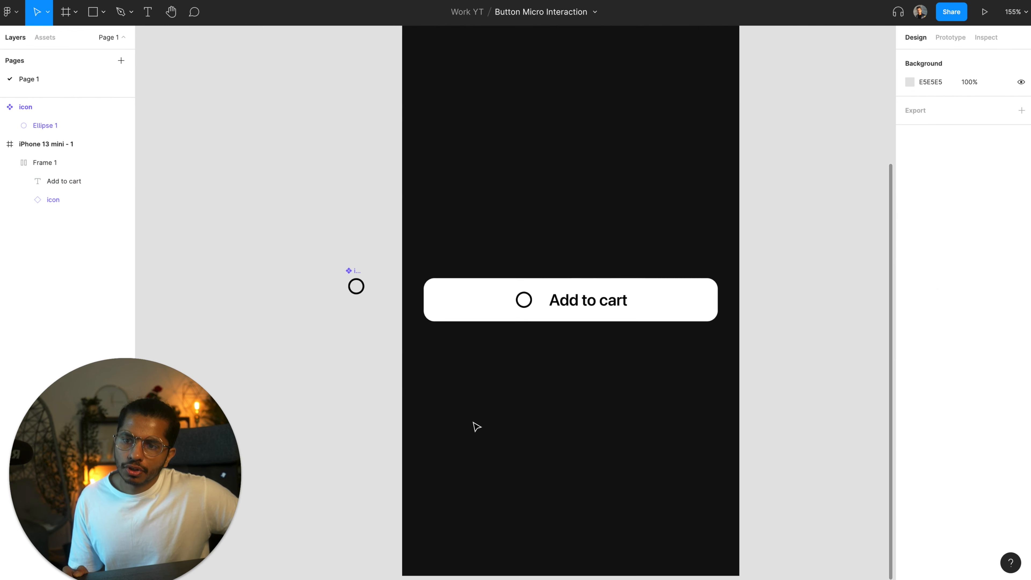
pyautogui.scroll(-2, 477, 427)
pyautogui.click(568, 254)
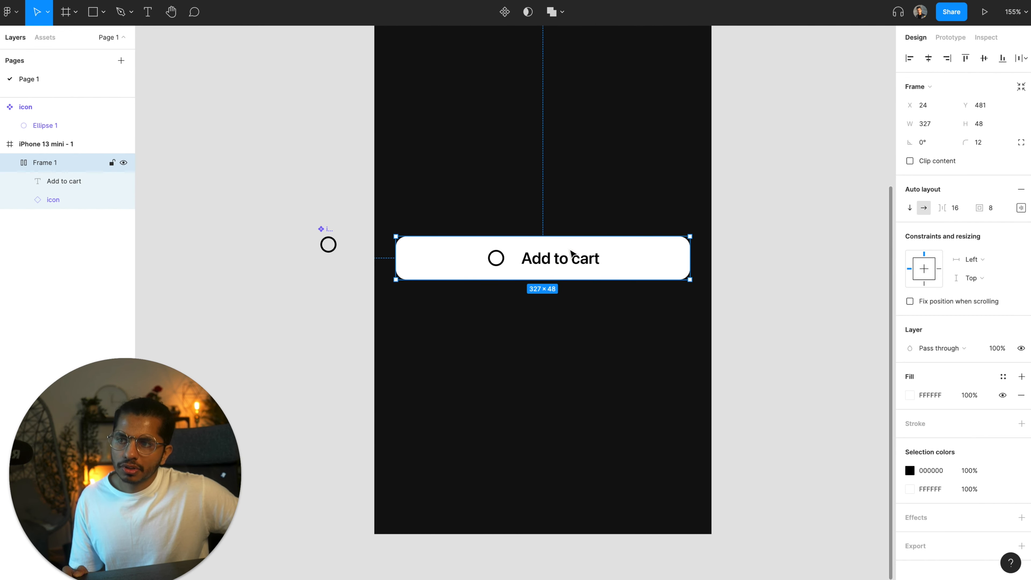
pyautogui.scroll(-4, 570, 253)
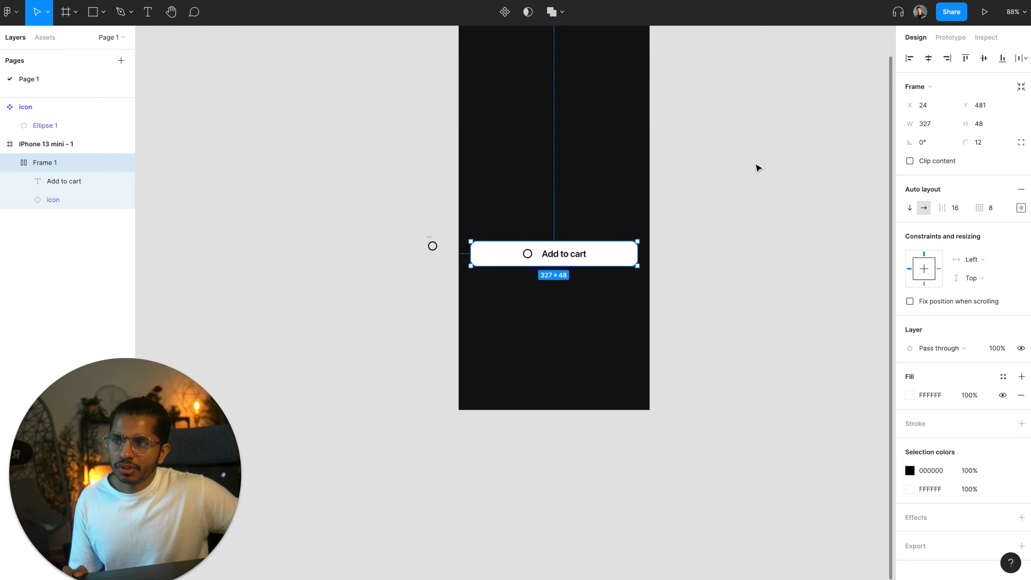
pyautogui.click(504, 12)
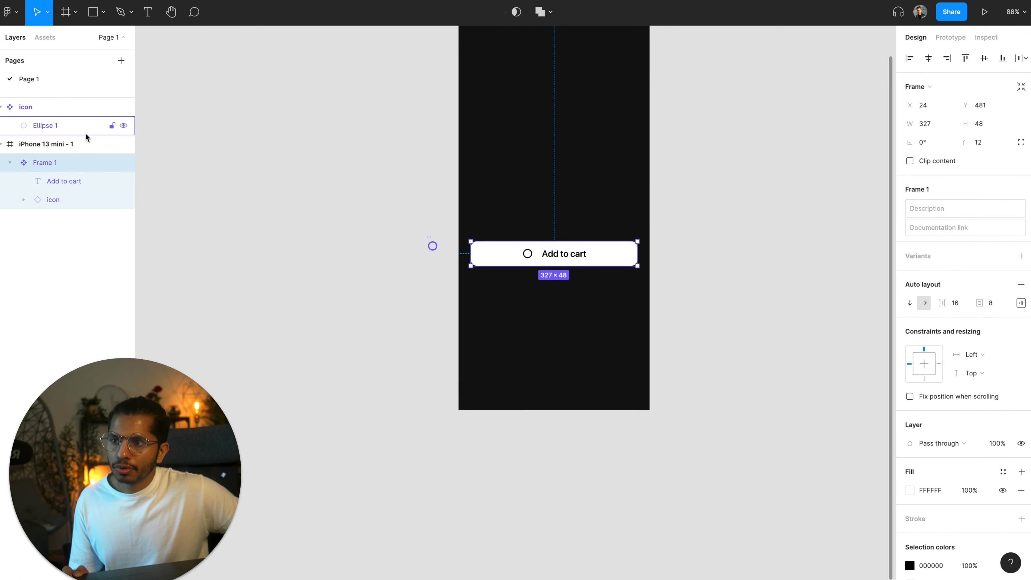
pyautogui.doubleClick(65, 164)
pyautogui.write('bu')
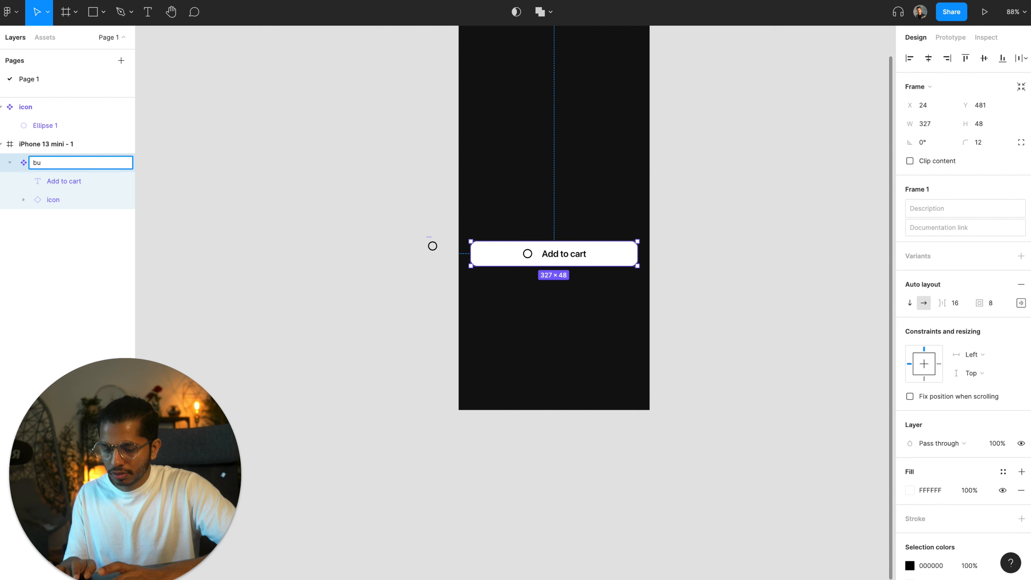
pyautogui.write('tton')
pyautogui.press('Return')
# Move the main button component out of the phone frame to just below it, with the main icon component underneath
pyautogui.click(526, 255)
pyautogui.moveTo(527, 263); pyautogui.dragTo(515, 452)
pyautogui.click(431, 245)
pyautogui.moveTo(433, 249); pyautogui.dragTo(453, 416)
pyautogui.scroll(10, 468, 478)
pyautogui.click(540, 467)
pyautogui.scroll(-5, 541, 469)
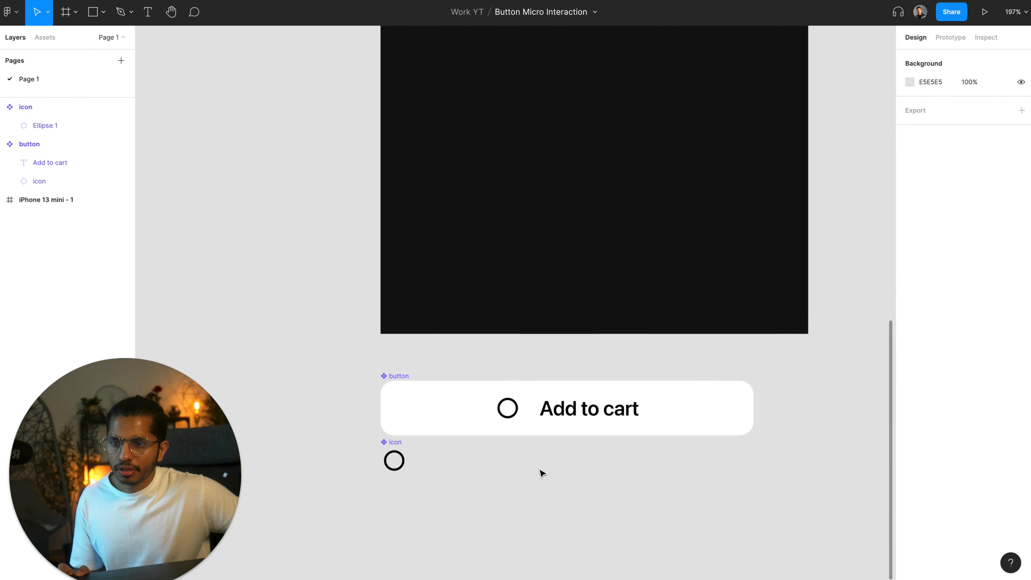
# Place an instance of the button component near the bottom of the iPhone 13 mini frame, centered horizontally
pyautogui.click(379, 375)
pyautogui.moveTo(402, 396); pyautogui.dragTo(432, 261)
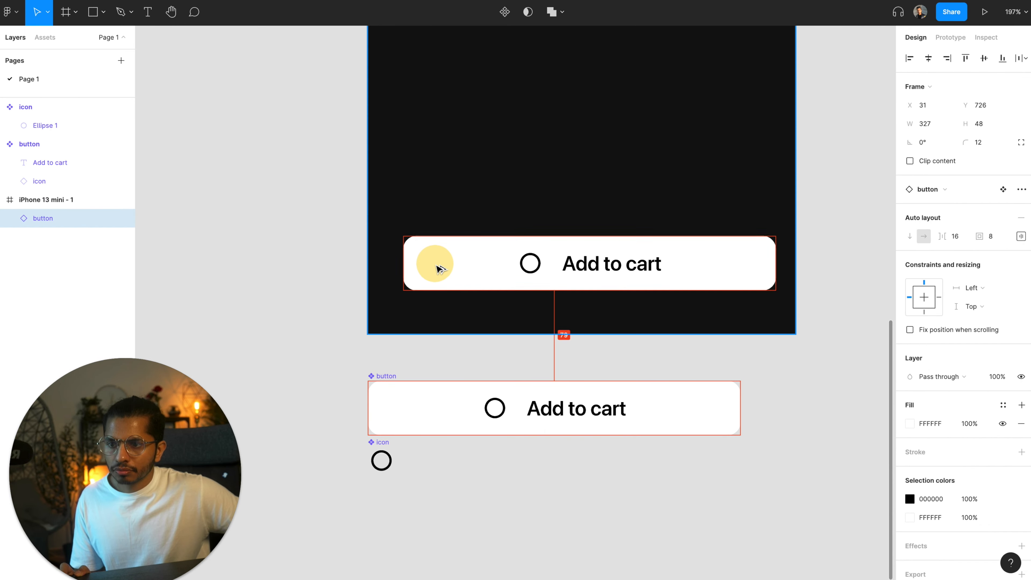
pyautogui.scroll(2, 753, 244)
pyautogui.click(763, 243)
pyautogui.scroll(-5, 783, 240)
pyautogui.scroll(3, 782, 240)
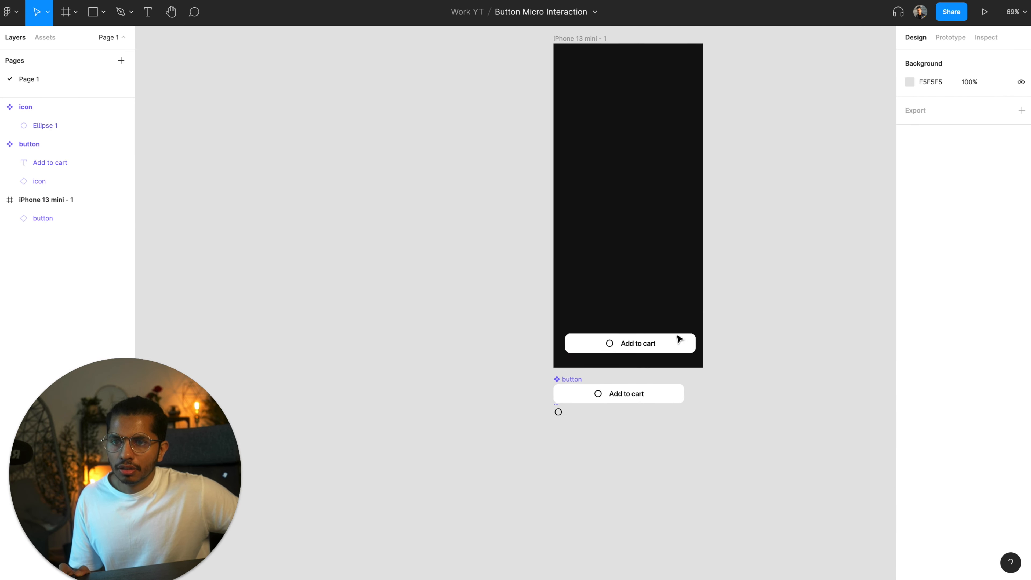
pyautogui.click(661, 348)
pyautogui.click(784, 189)
pyautogui.scroll(2, 784, 190)
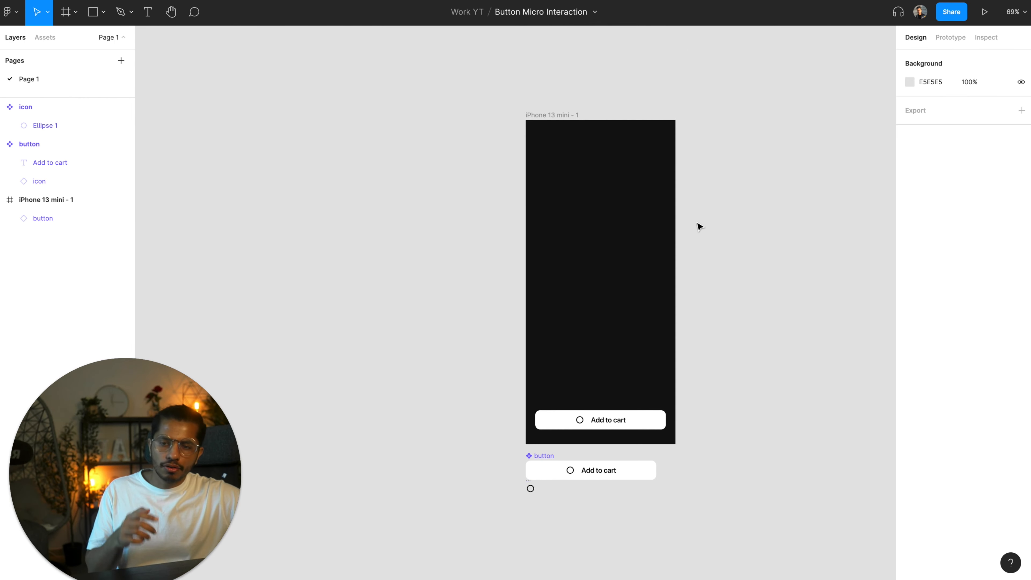
# Hide the icon inside the phone frame's button instance, leaving only the Add to cart text
pyautogui.scroll(4, 671, 326)
pyautogui.hscroll(2, 671, 326)
pyautogui.scroll(2, 671, 326)
pyautogui.scroll(-2, 669, 327)
pyautogui.hscroll(-1, 622, 373)
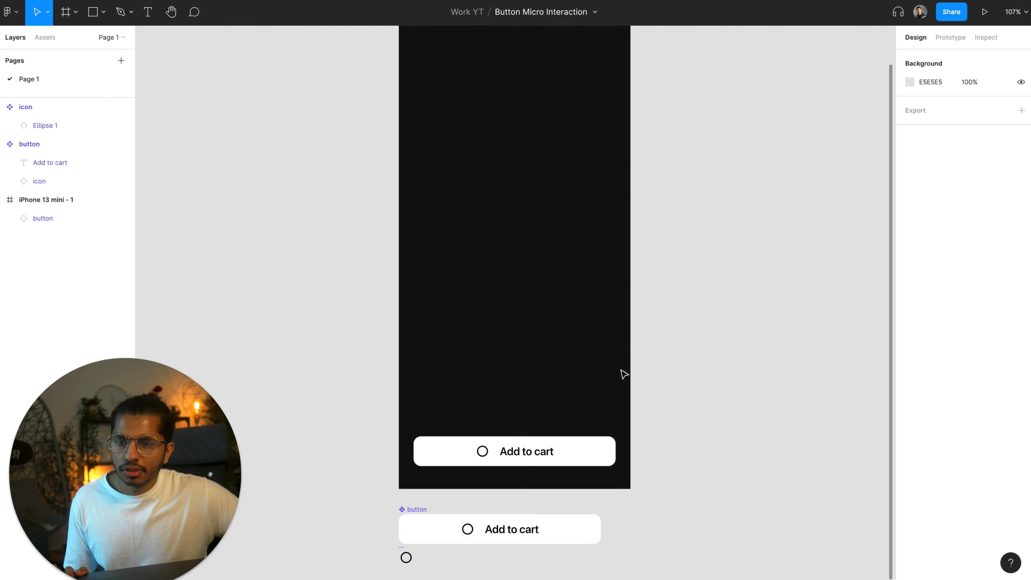
pyautogui.click(491, 452)
pyautogui.click(491, 450)
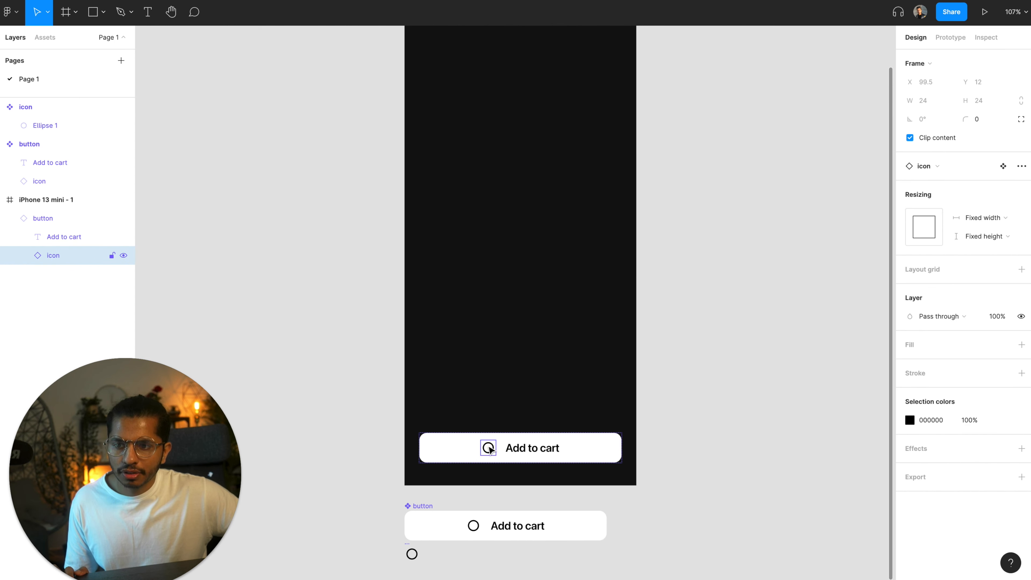
pyautogui.click(123, 257)
pyautogui.click(364, 393)
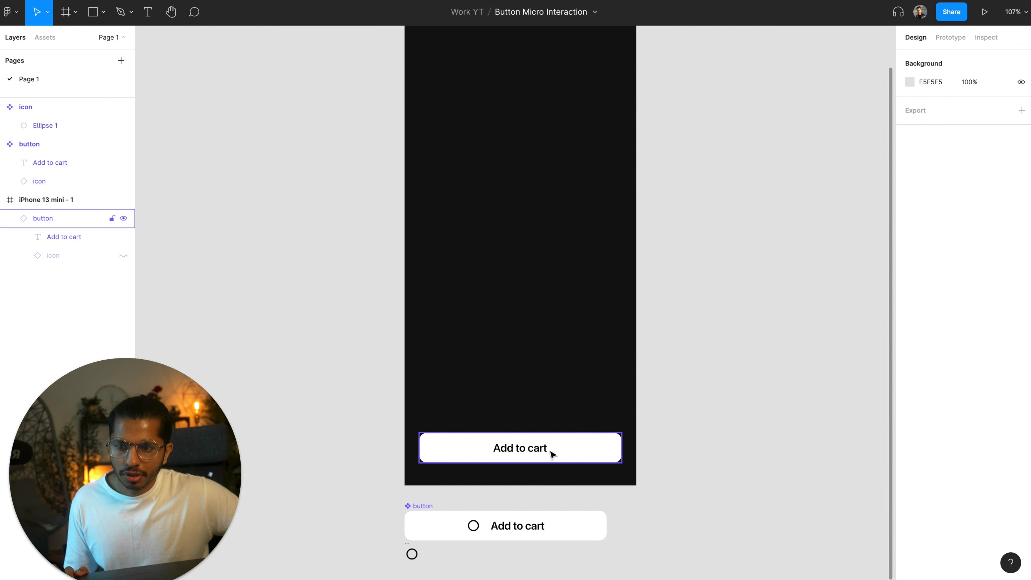
# Reposition the button instance vertically in the phone frame to Y 708
pyautogui.scroll(3, 740, 447)
pyautogui.hscroll(1, 740, 446)
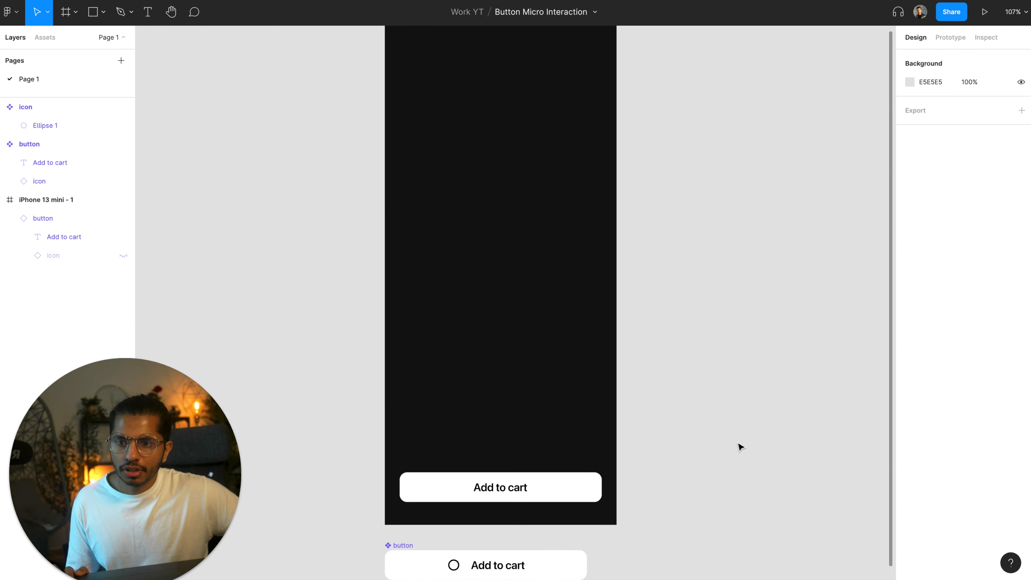
pyautogui.moveTo(542, 500); pyautogui.dragTo(543, 492)
pyautogui.press('alt')
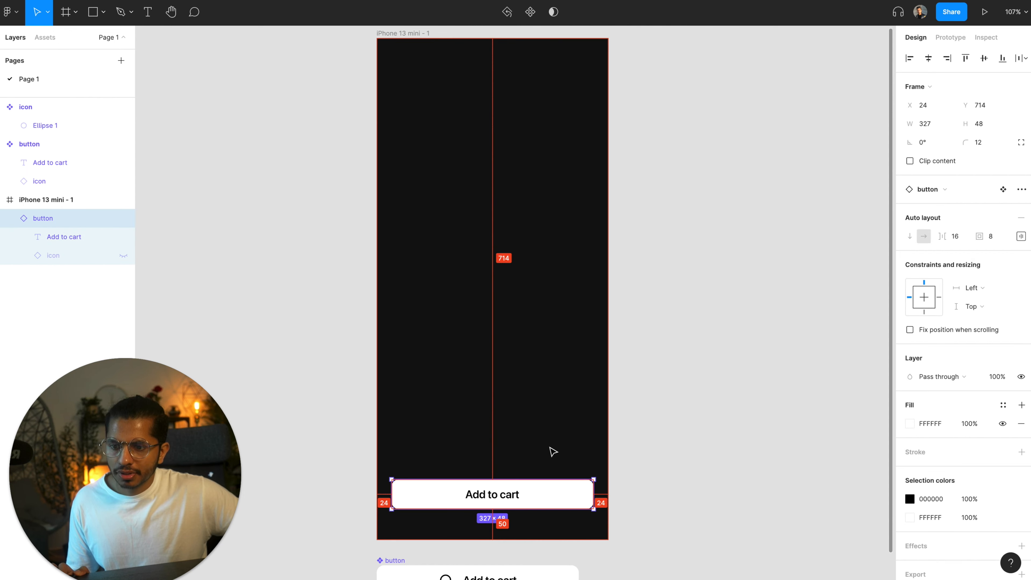
pyautogui.press('Up')
pyautogui.press('Up')
pyautogui.press('Up')
pyautogui.press('Up')
pyautogui.press('Up')
pyautogui.press('Up')
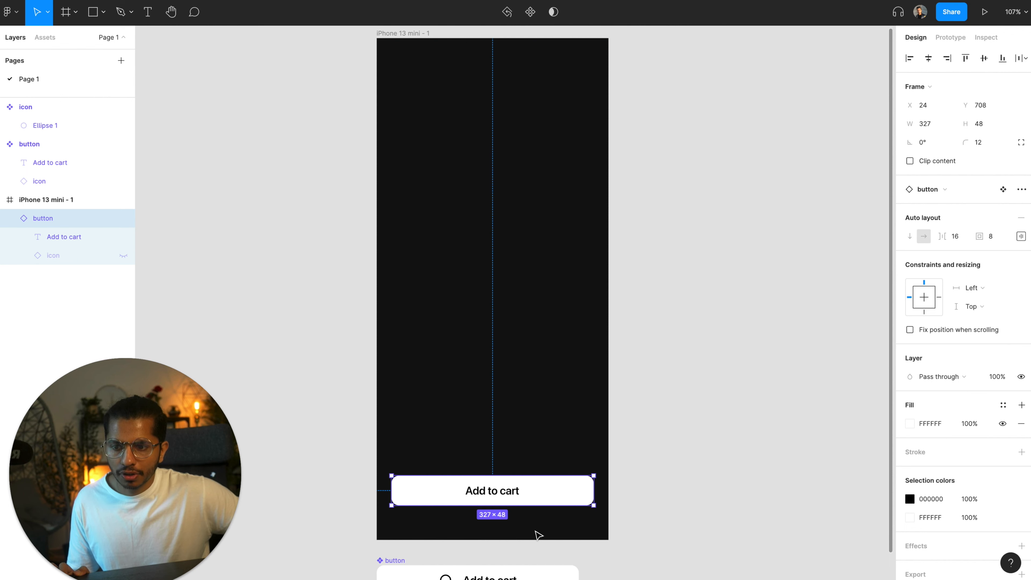
pyautogui.click(617, 526)
# Duplicate the iPhone 13 mini frame beside the original, aligned to its top edge
pyautogui.scroll(-3, 617, 525)
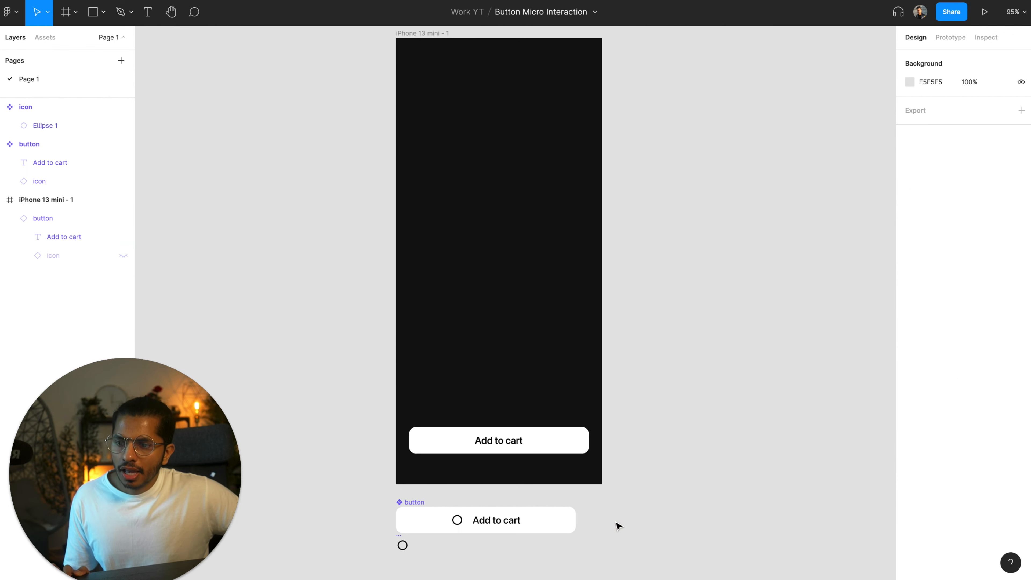
pyautogui.scroll(2, 617, 525)
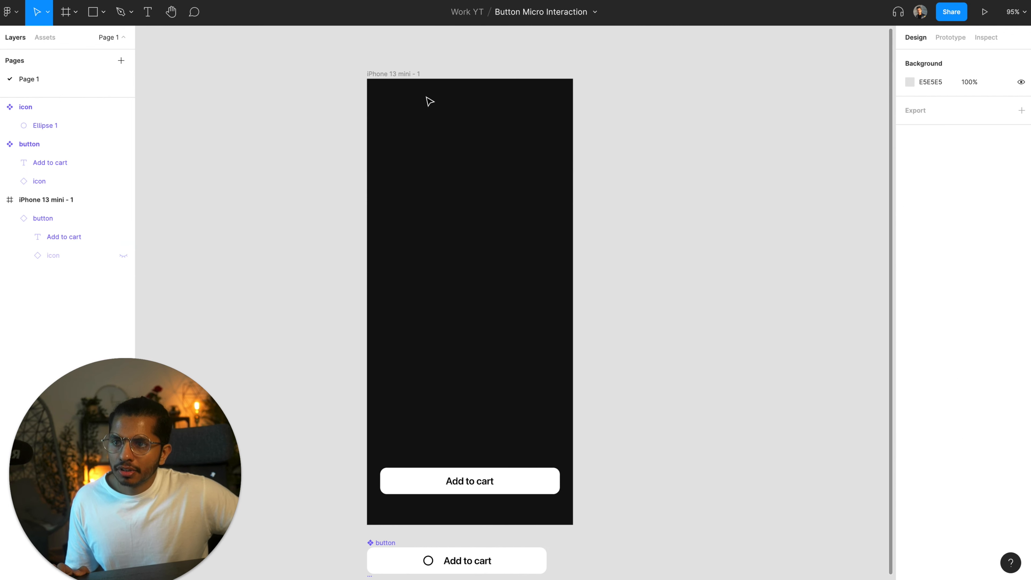
pyautogui.click(407, 74)
pyautogui.moveTo(421, 110); pyautogui.dragTo(649, 110)
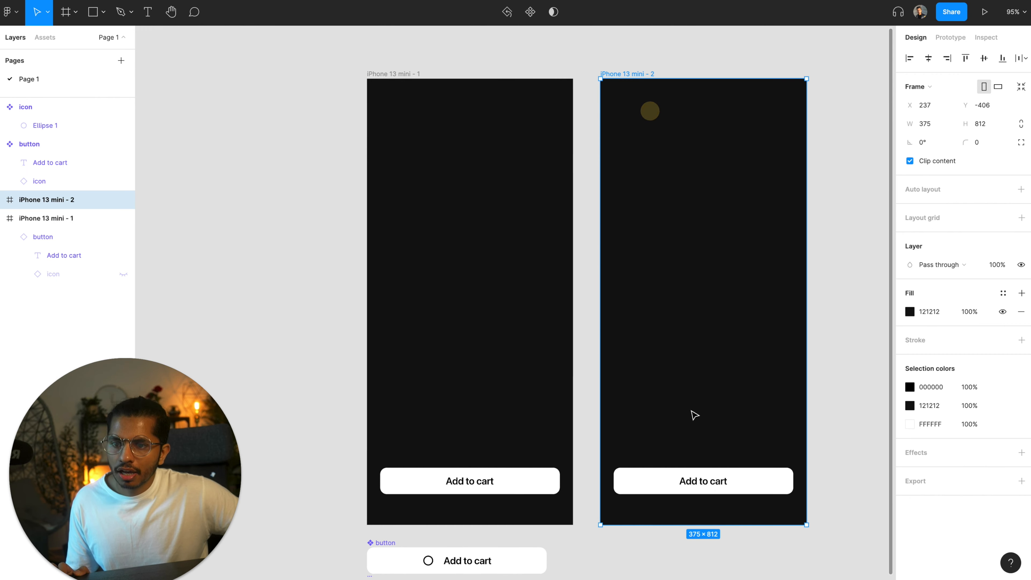
# In the second phone frame's button, show the icon and hide the Add to cart text
pyautogui.click(692, 481)
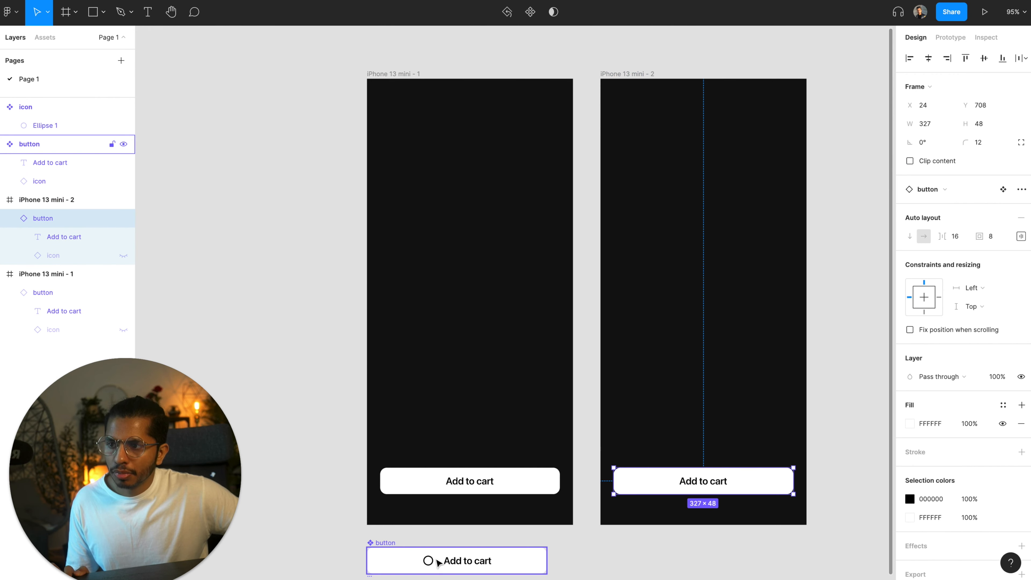
pyautogui.click(124, 256)
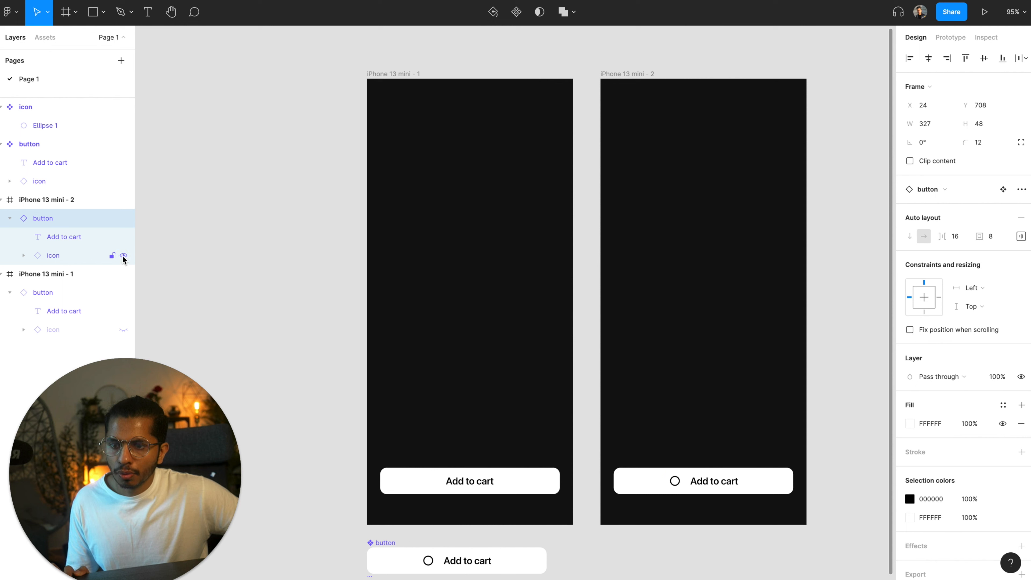
pyautogui.doubleClick(695, 481)
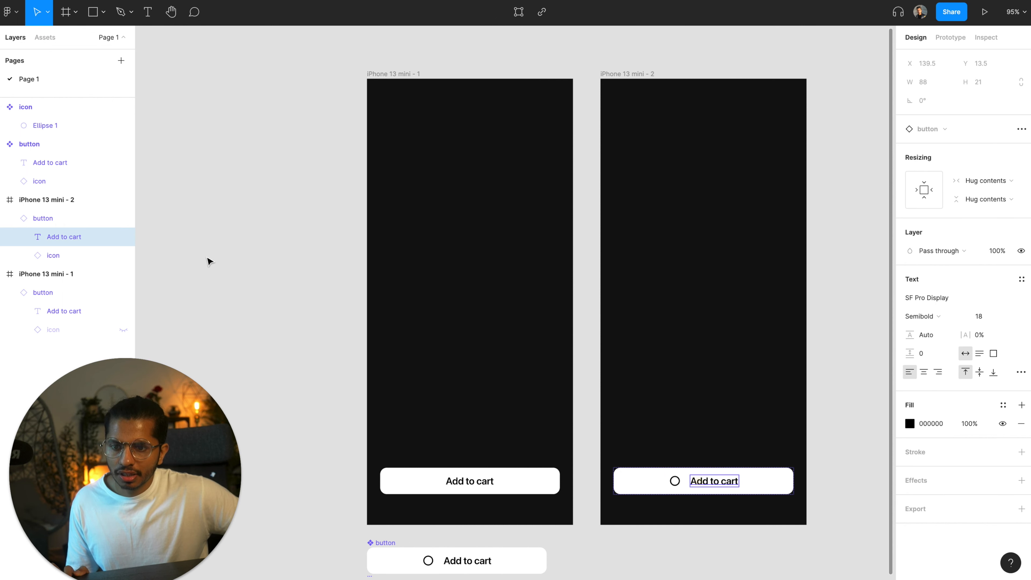
pyautogui.click(124, 237)
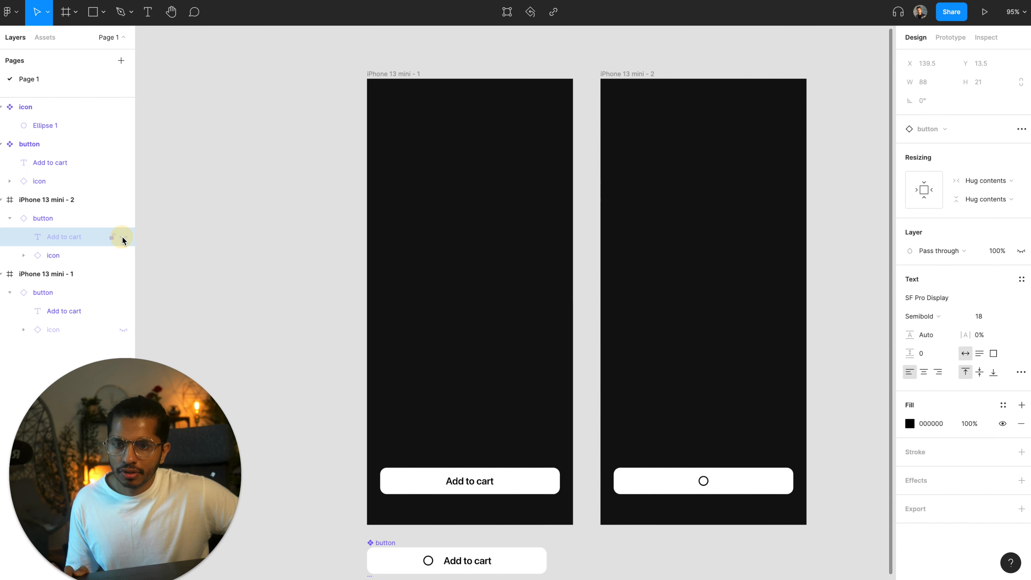
pyautogui.click(260, 361)
# Duplicate the main icon component directly below itself and detach the copy from its component
pyautogui.scroll(-5, 262, 362)
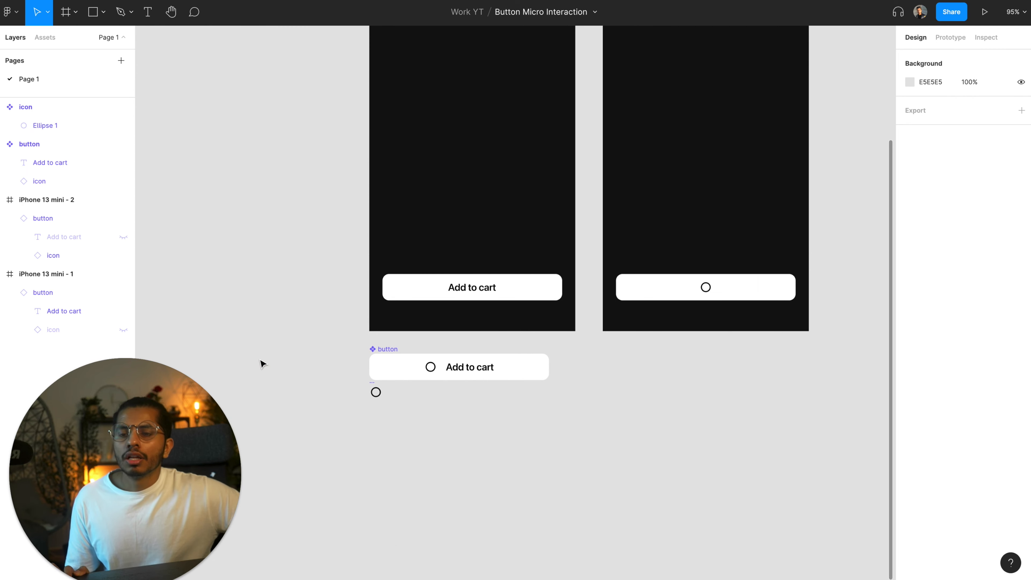
pyautogui.scroll(4, 261, 363)
pyautogui.hscroll(1, 261, 362)
pyautogui.click(676, 438)
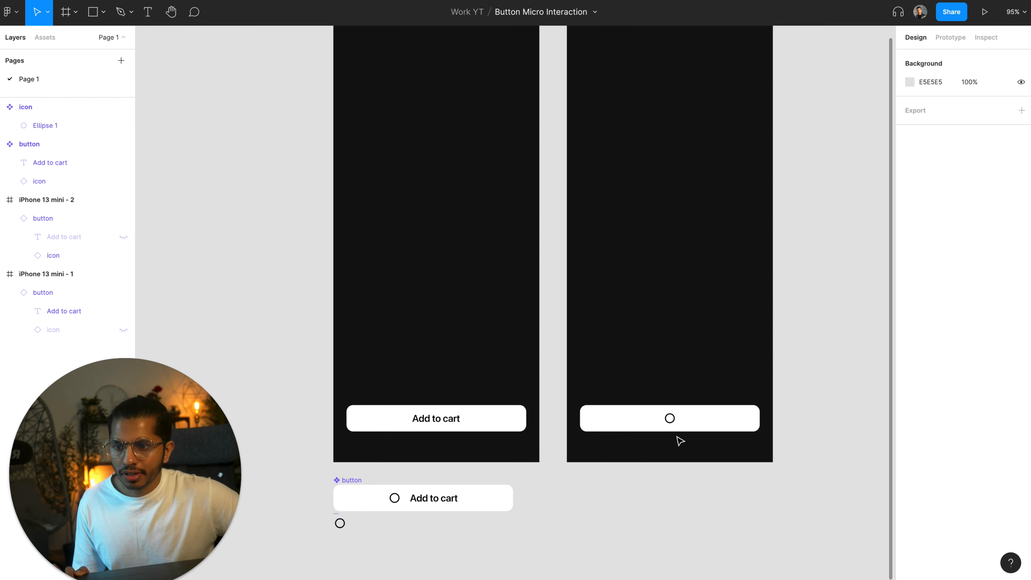
pyautogui.scroll(-4, 649, 455)
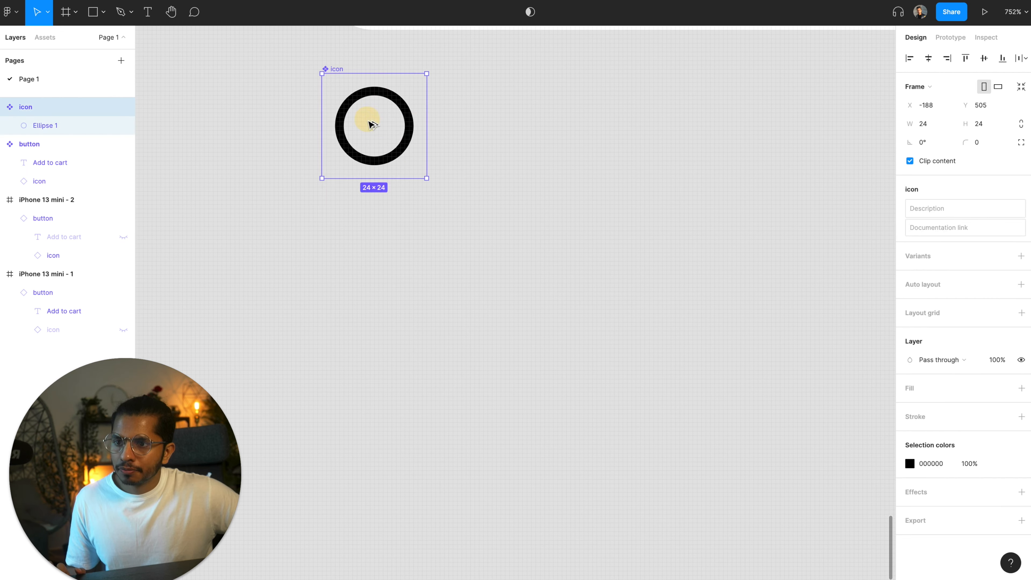
pyautogui.moveTo(368, 122); pyautogui.dragTo(398, 306)
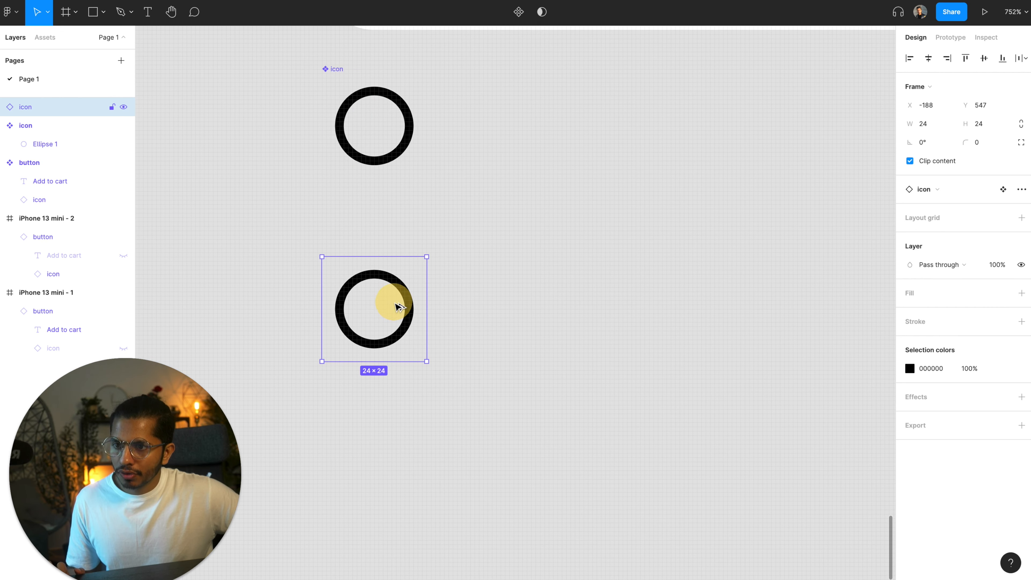
pyautogui.click(1021, 189)
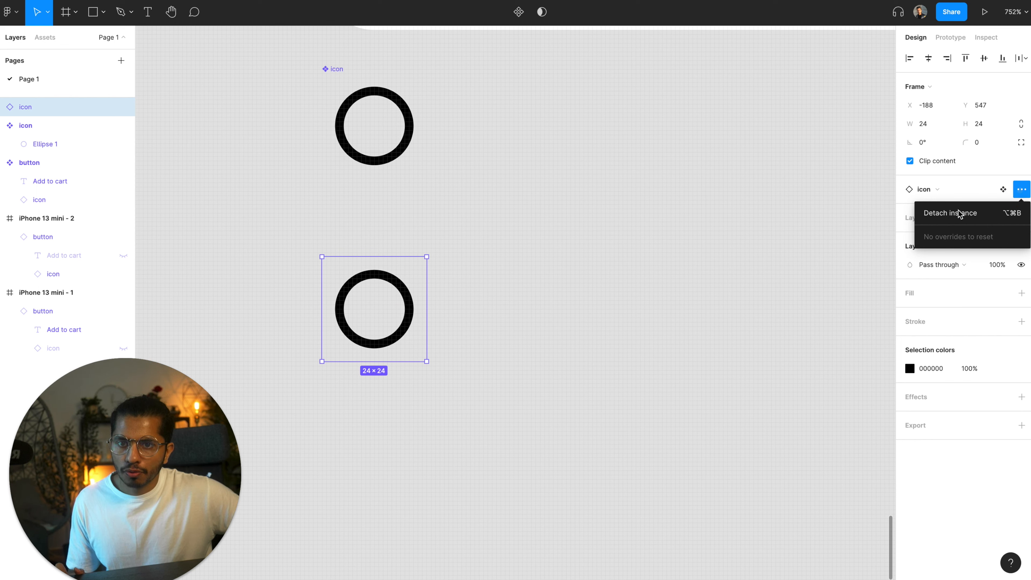
pyautogui.click(952, 213)
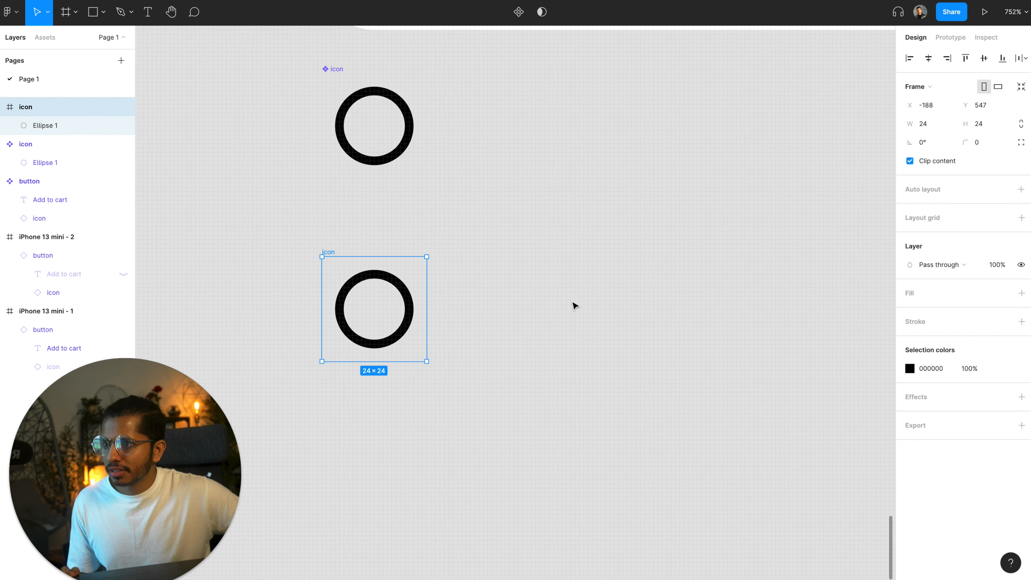
# Open a quarter gap in the detached icon's circle by adding a point on its upper-left arc and deleting it
pyautogui.scroll(5, 377, 278)
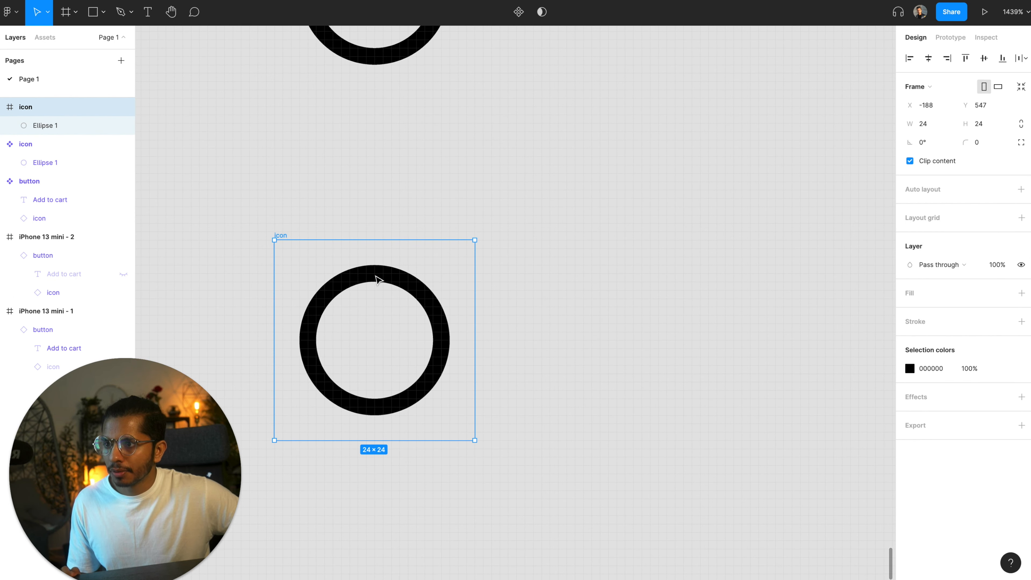
pyautogui.click(352, 278)
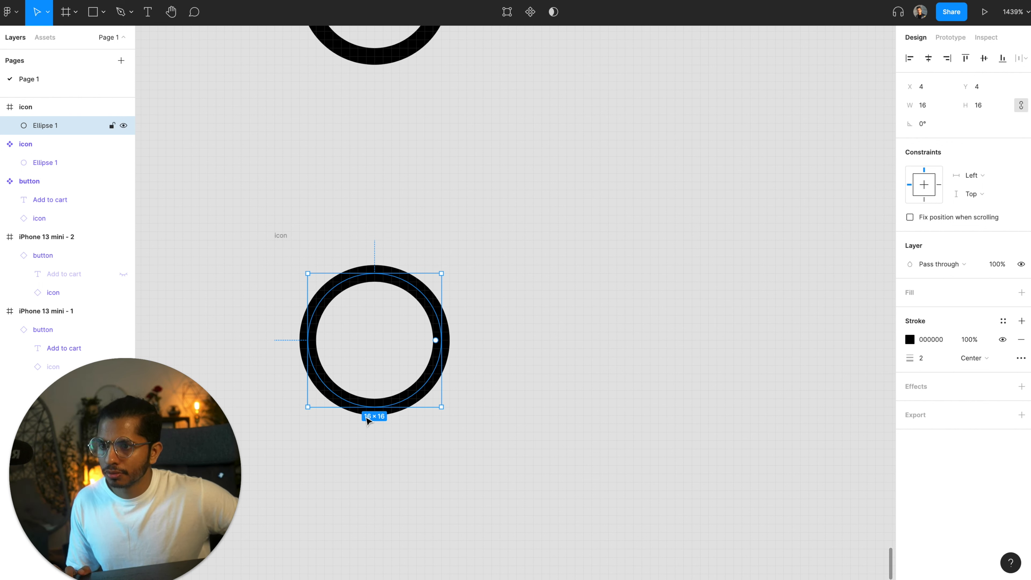
pyautogui.doubleClick(382, 409)
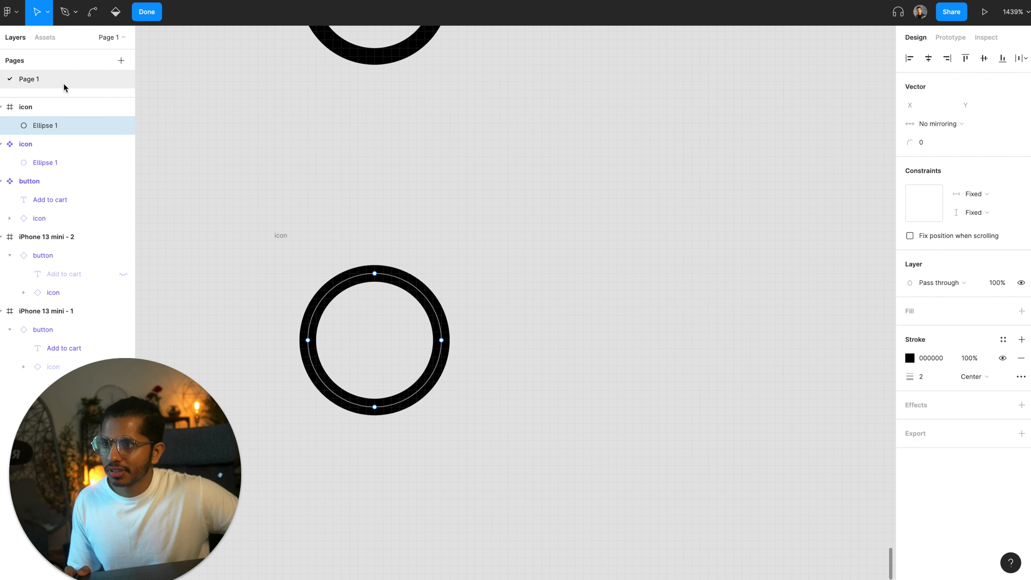
pyautogui.click(61, 16)
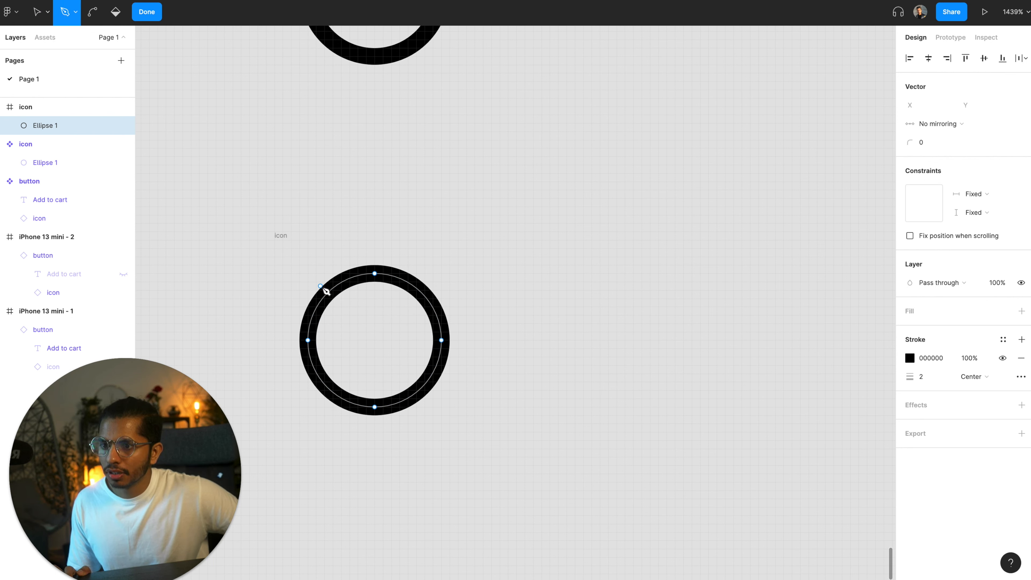
pyautogui.click(327, 295)
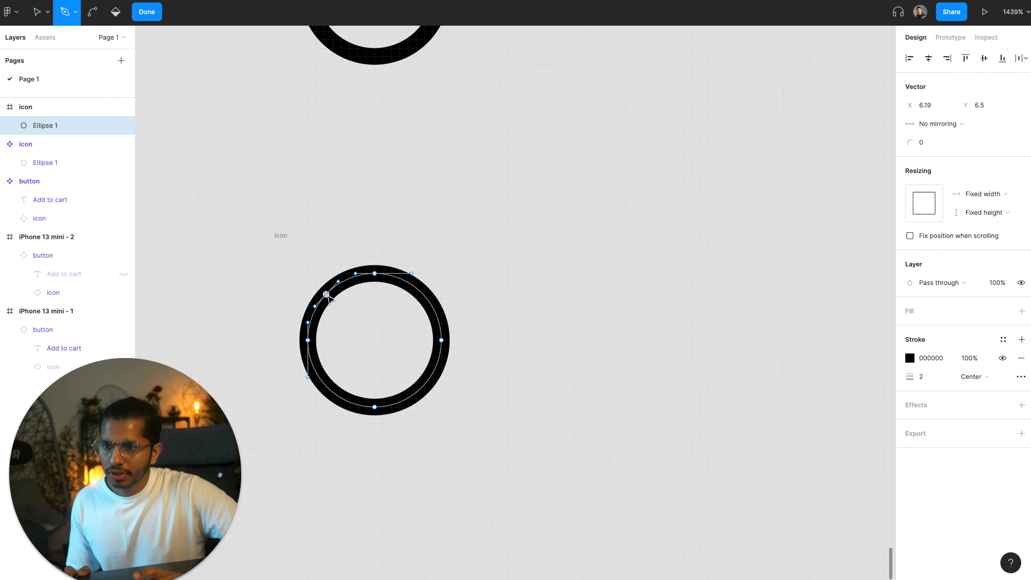
pyautogui.press('Escape')
pyautogui.click(327, 295)
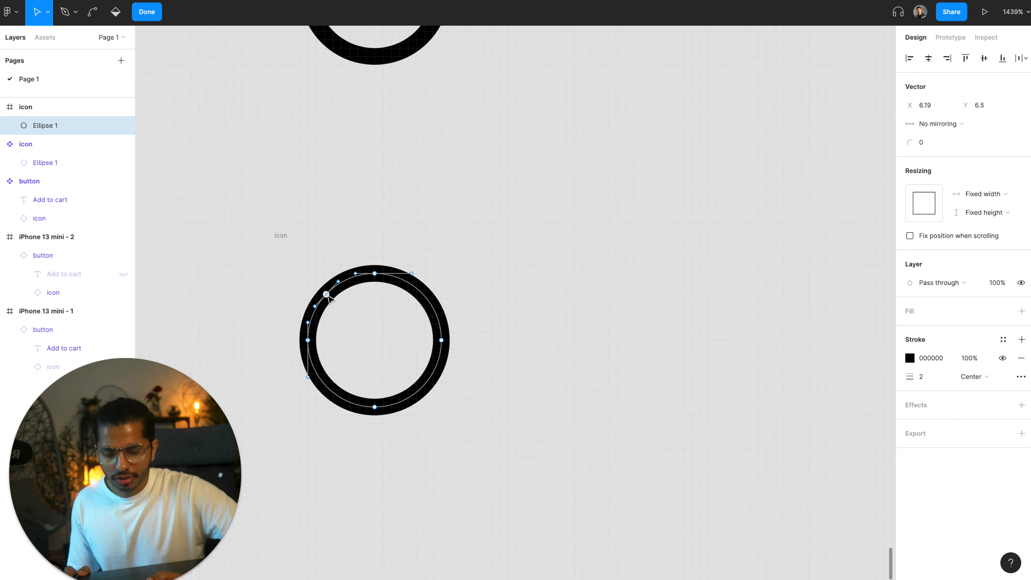
pyautogui.press('Delete')
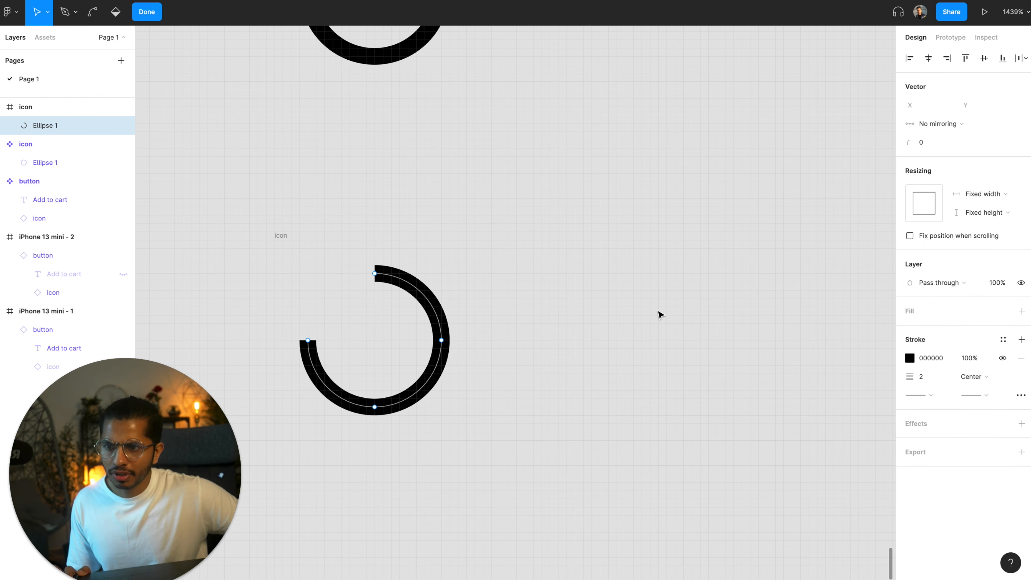
pyautogui.press('Escape')
pyautogui.click(617, 327)
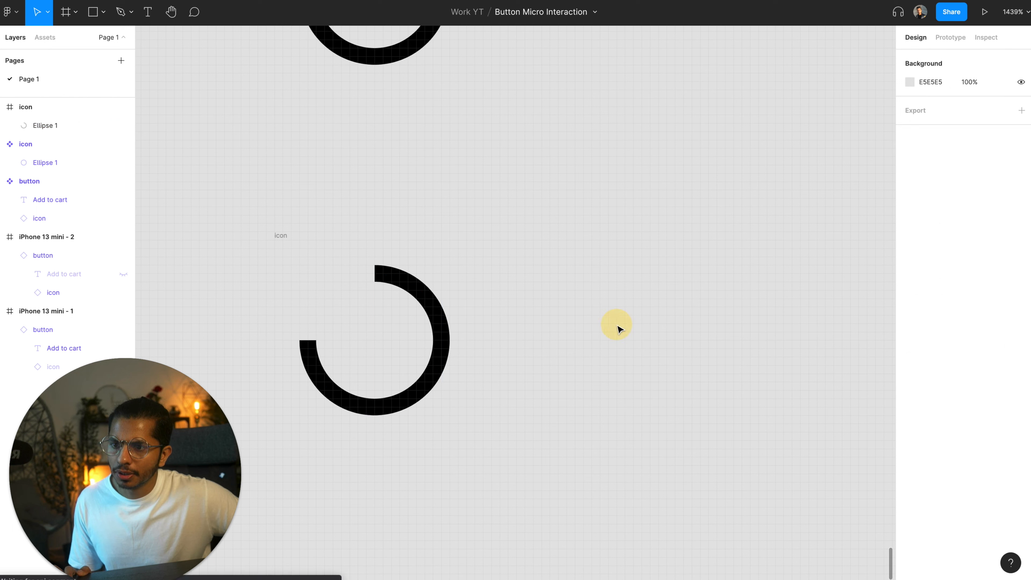
# Give the open arc's stroke round end caps
pyautogui.click(400, 282)
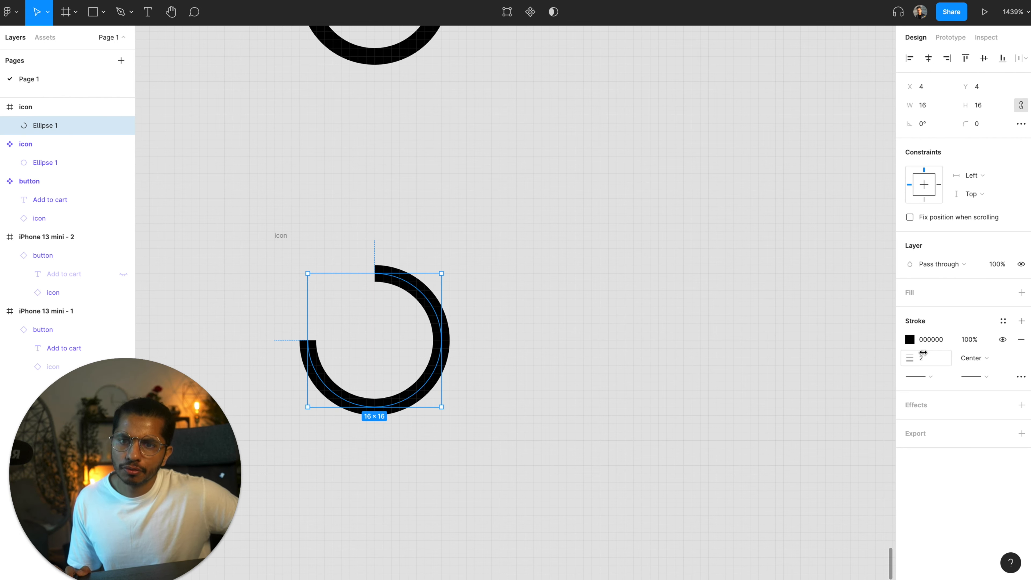
pyautogui.click(944, 373)
pyautogui.click(941, 454)
pyautogui.click(586, 391)
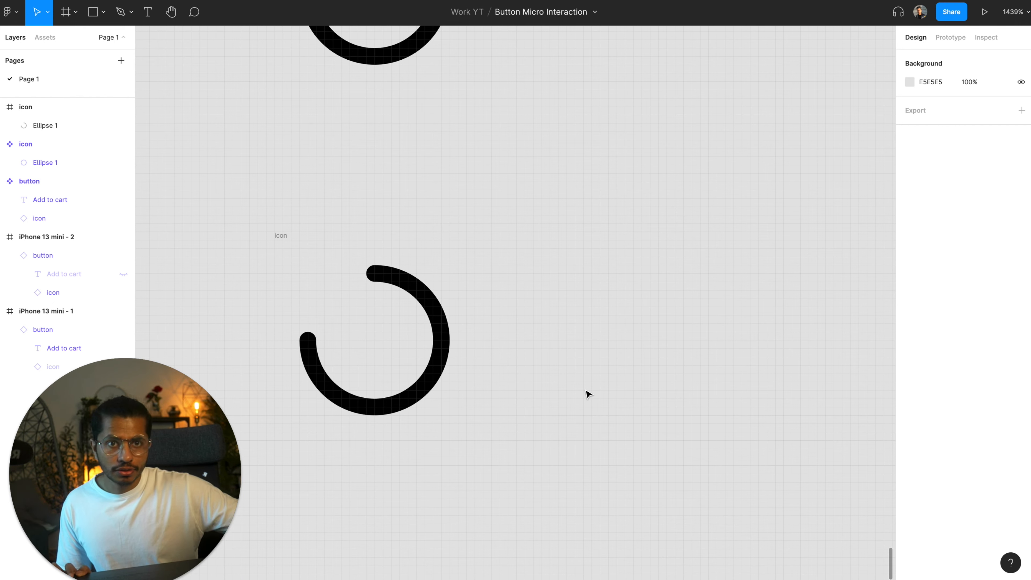
# Try rotating the open arc freehand inside its icon frame
pyautogui.click(421, 303)
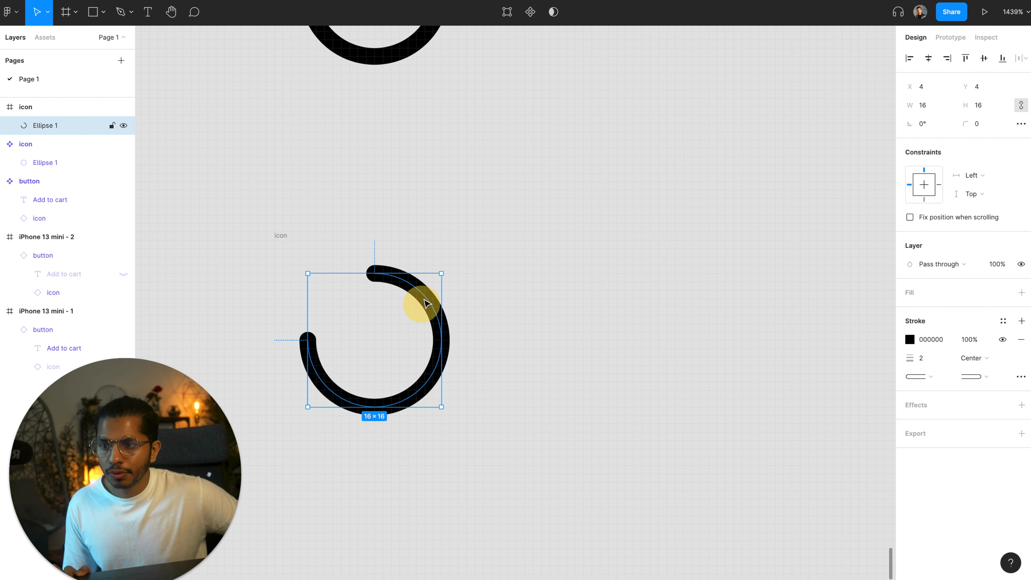
pyautogui.moveTo(447, 272); pyautogui.dragTo(460, 316)
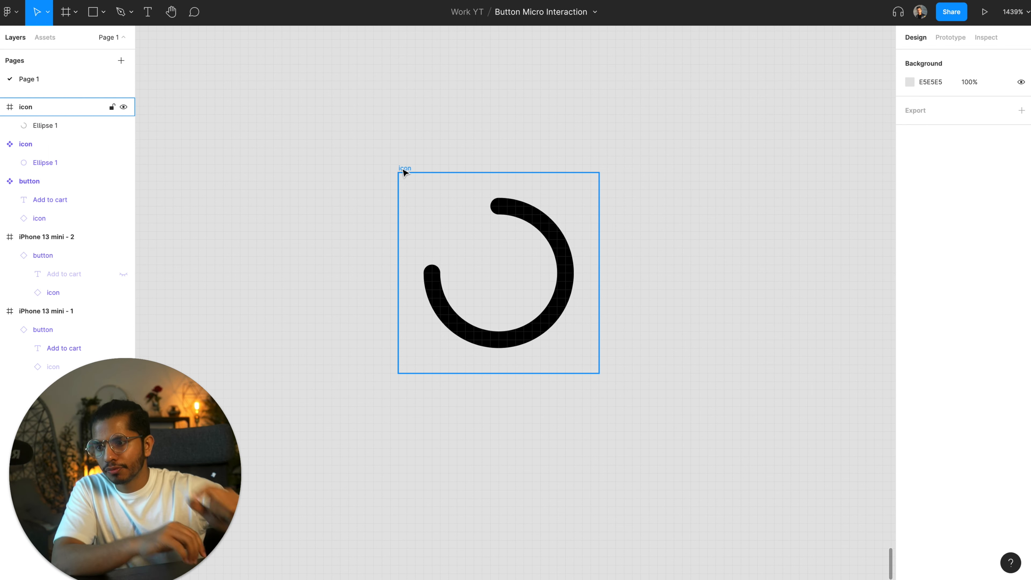
# Turn the open-arc icon frame into a component and rename it loader
pyautogui.click(404, 173)
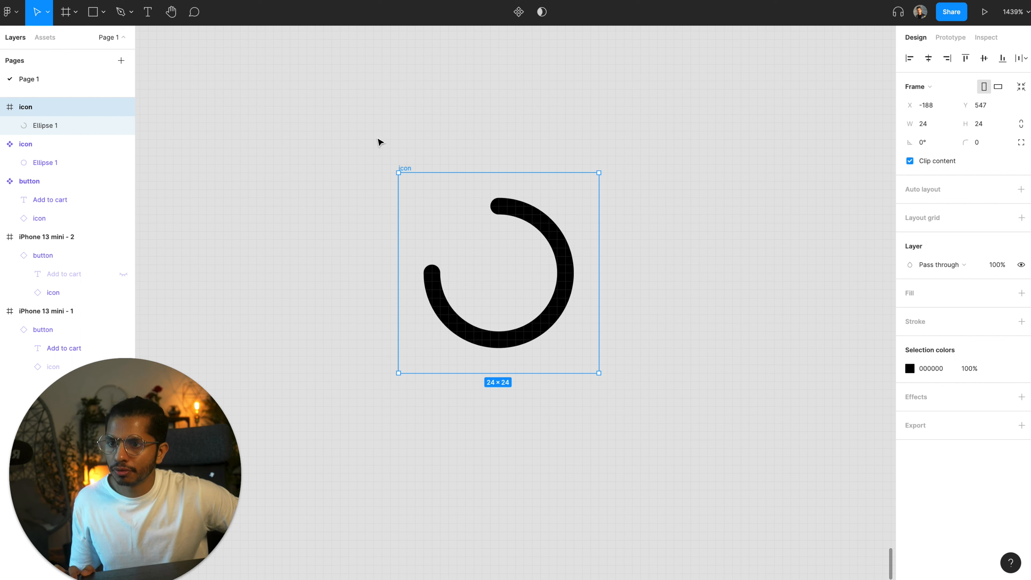
pyautogui.click(518, 12)
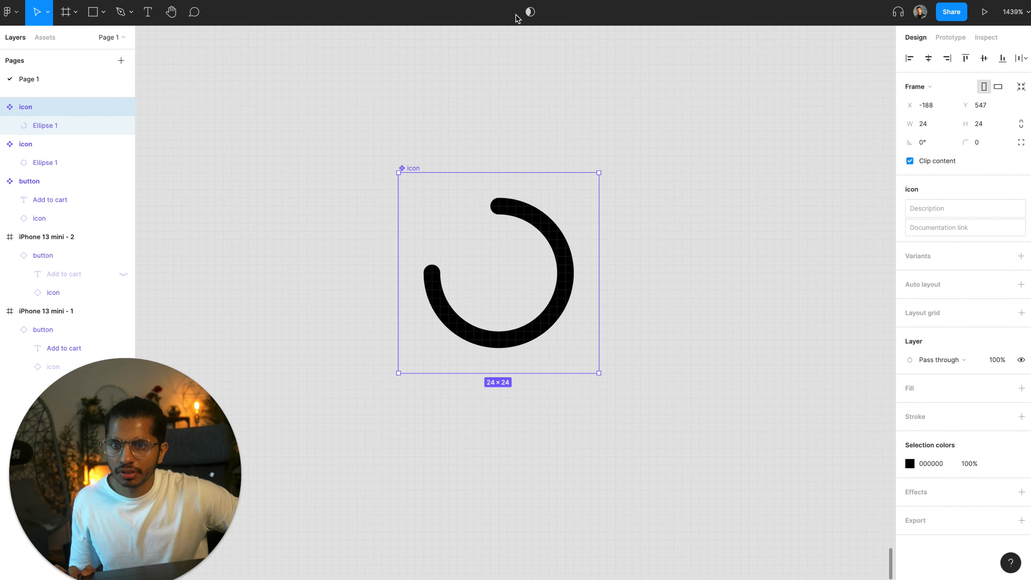
pyautogui.doubleClick(39, 107)
pyautogui.write('loader')
pyautogui.press('Return')
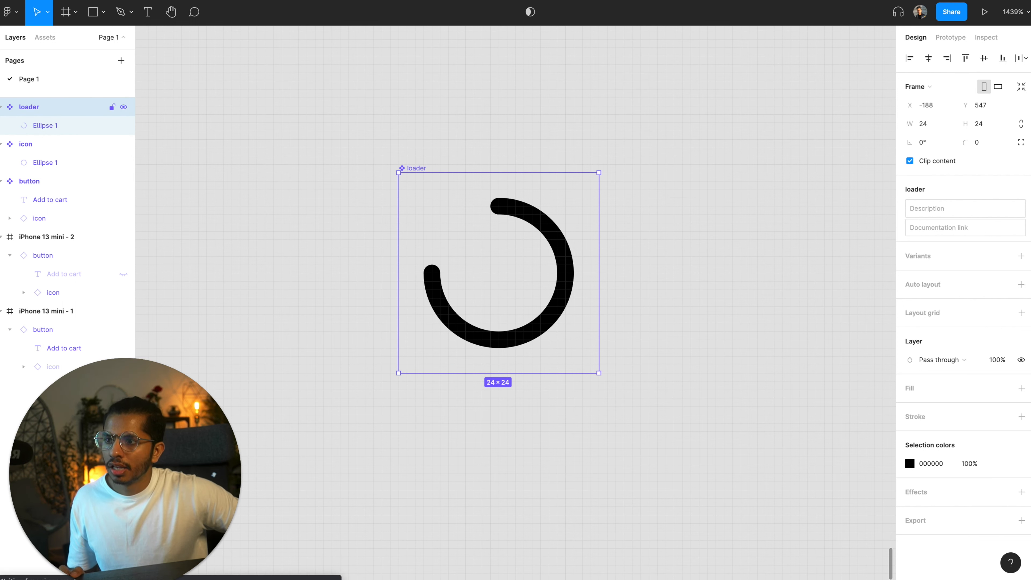
# Add a second variant to the loader component
pyautogui.click(1021, 256)
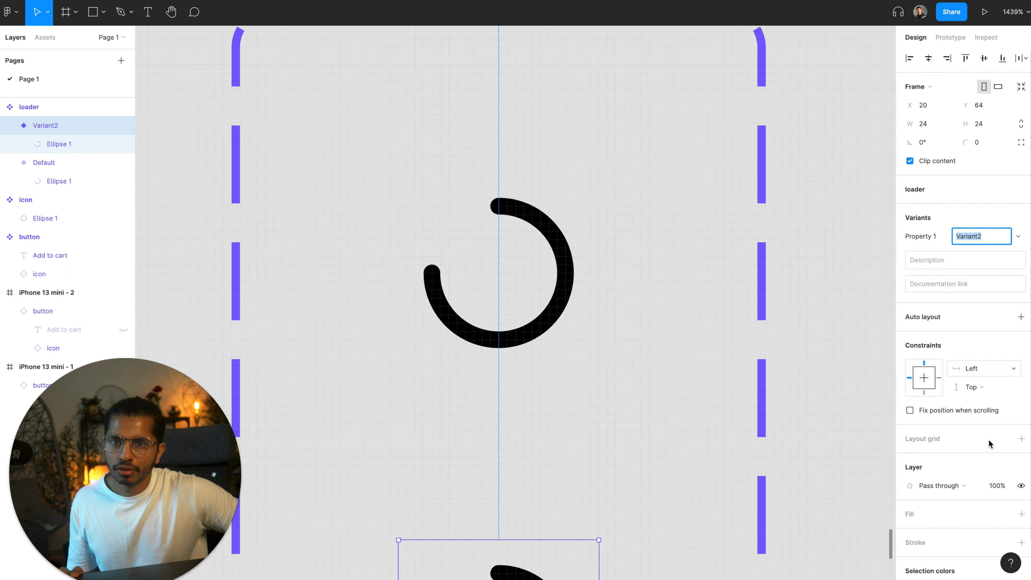
pyautogui.click(801, 306)
pyautogui.scroll(-5, 798, 307)
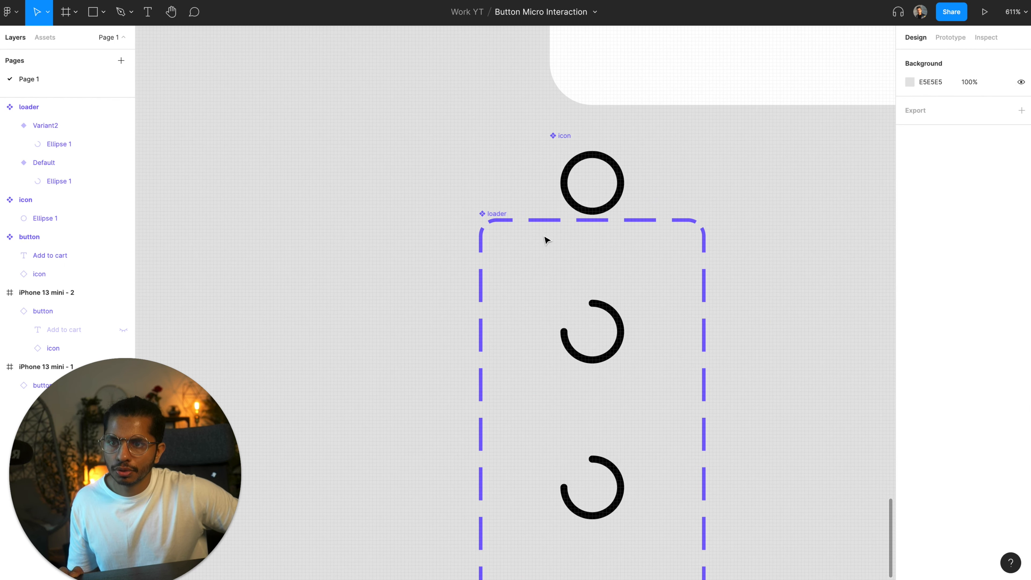
# Move the loader component set clear of the icon component above it, to X -188, Y 547
pyautogui.click(491, 214)
pyautogui.scroll(-5, 513, 233)
pyautogui.moveTo(543, 268); pyautogui.dragTo(572, 298)
pyautogui.scroll(5, 573, 294)
pyautogui.hscroll(3, 573, 294)
pyautogui.scroll(-2, 573, 295)
# Rename the loader's variant property to state and name its two values 1 and 2
pyautogui.doubleClick(926, 275)
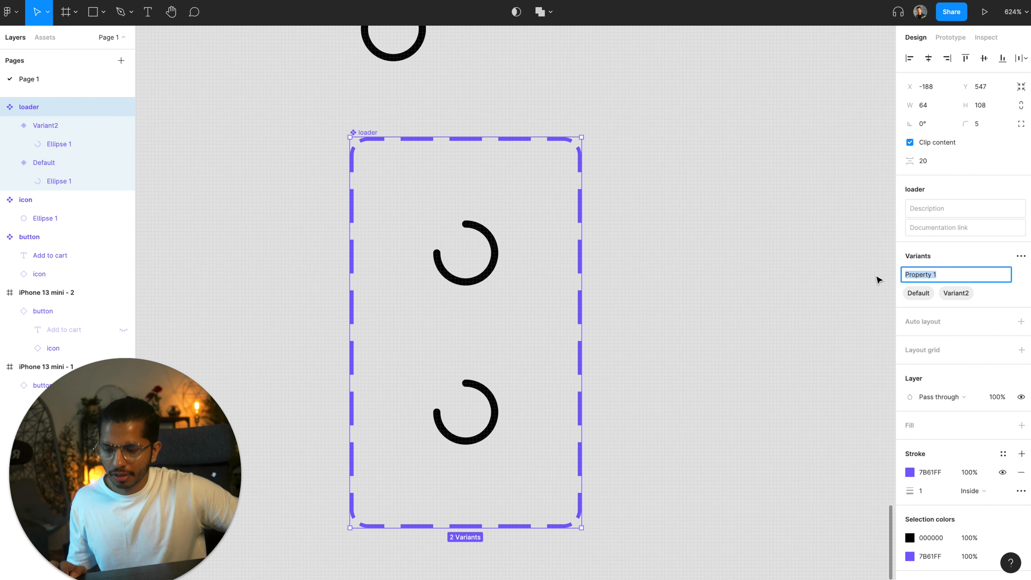
pyautogui.write('state')
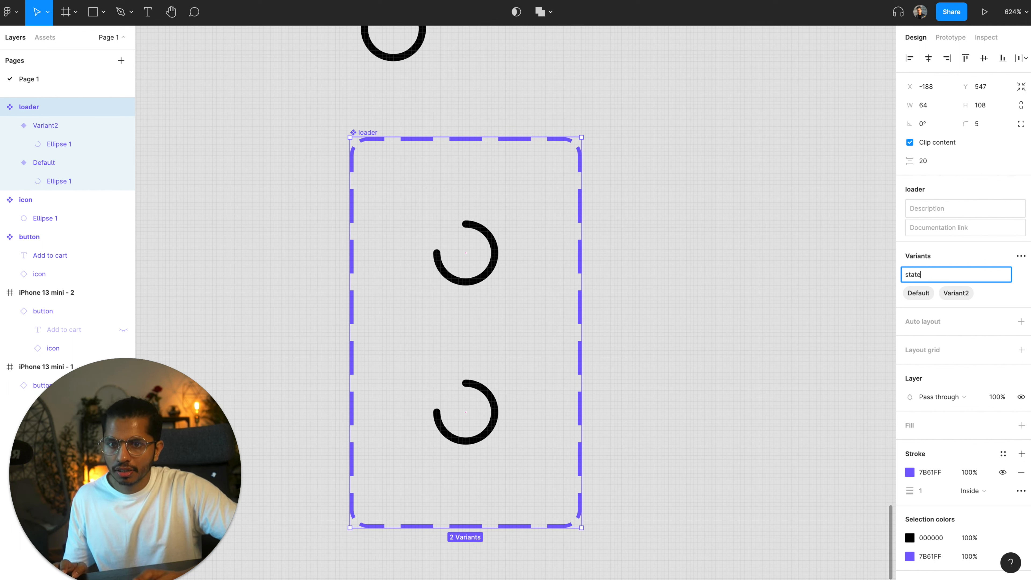
pyautogui.press('Return')
pyautogui.doubleClick(919, 294)
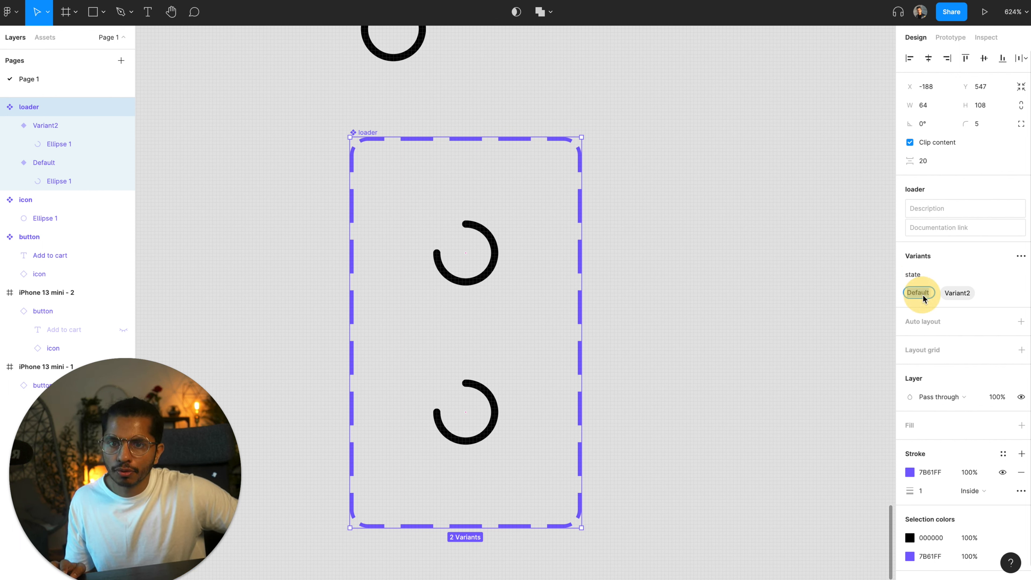
pyautogui.write('1')
pyautogui.press('Return')
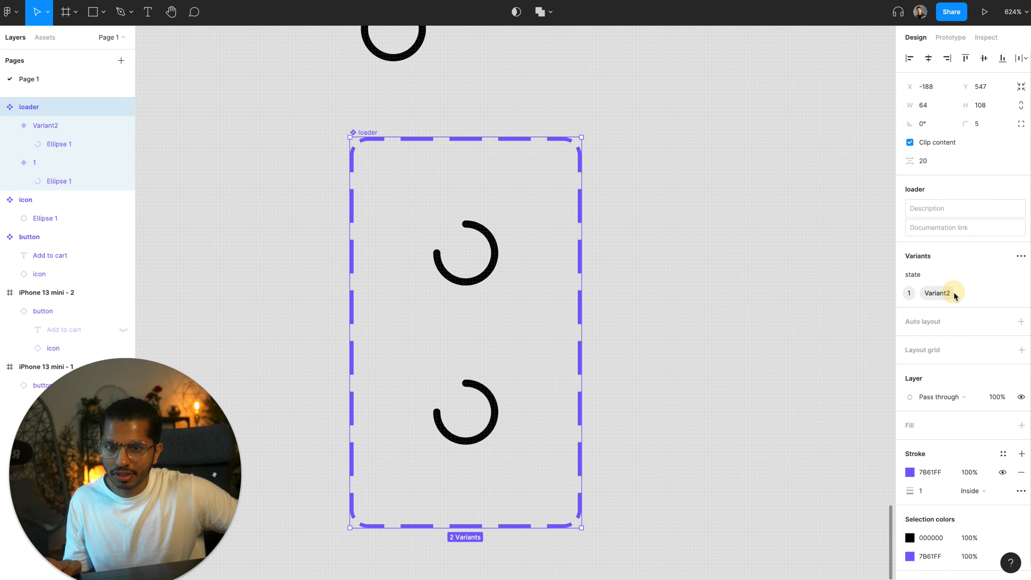
pyautogui.doubleClick(939, 294)
pyautogui.write('2')
pyautogui.press('Return')
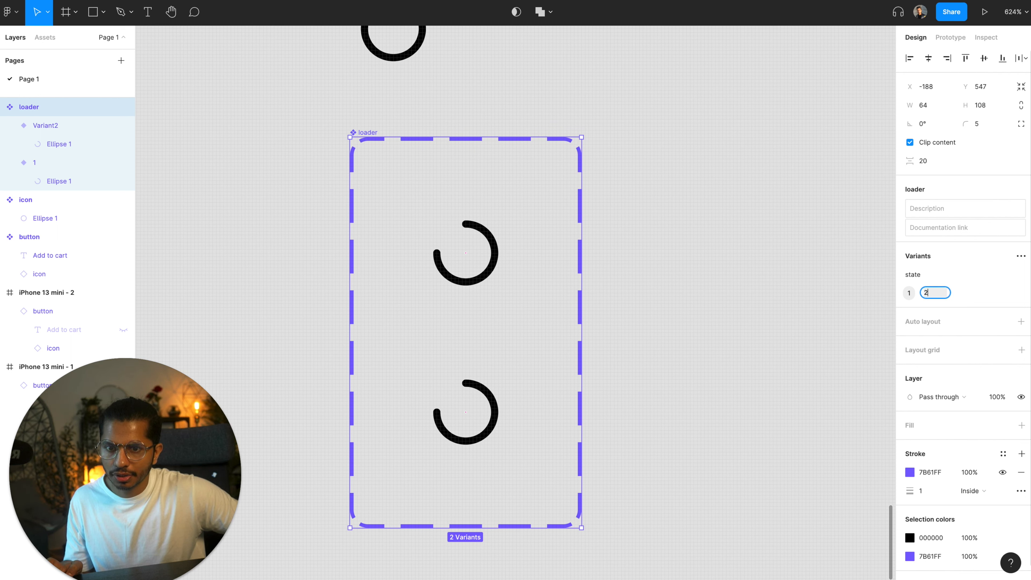
pyautogui.click(727, 380)
# Add a third loader variant and set its state value to 3
pyautogui.click(469, 417)
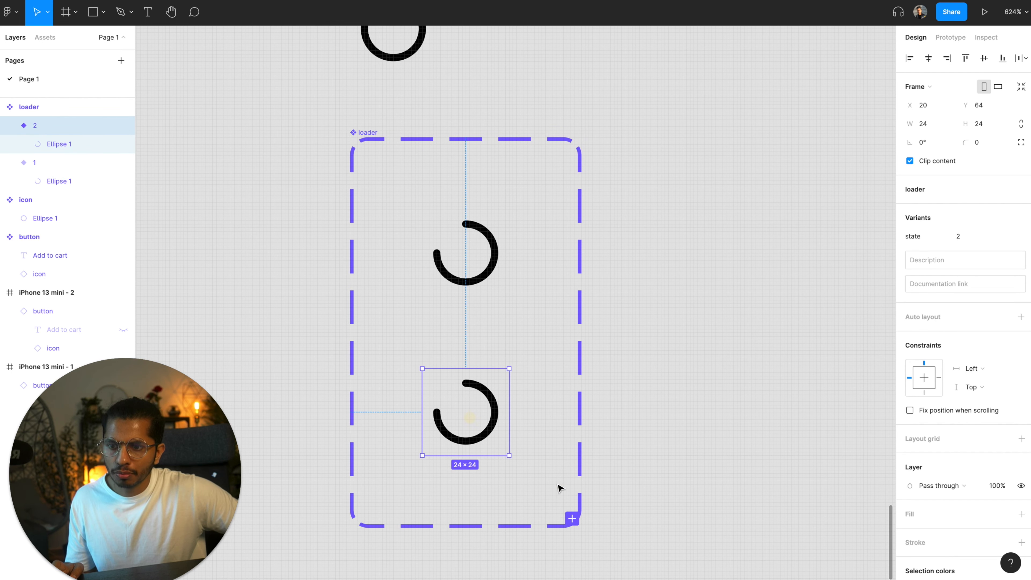
pyautogui.click(572, 519)
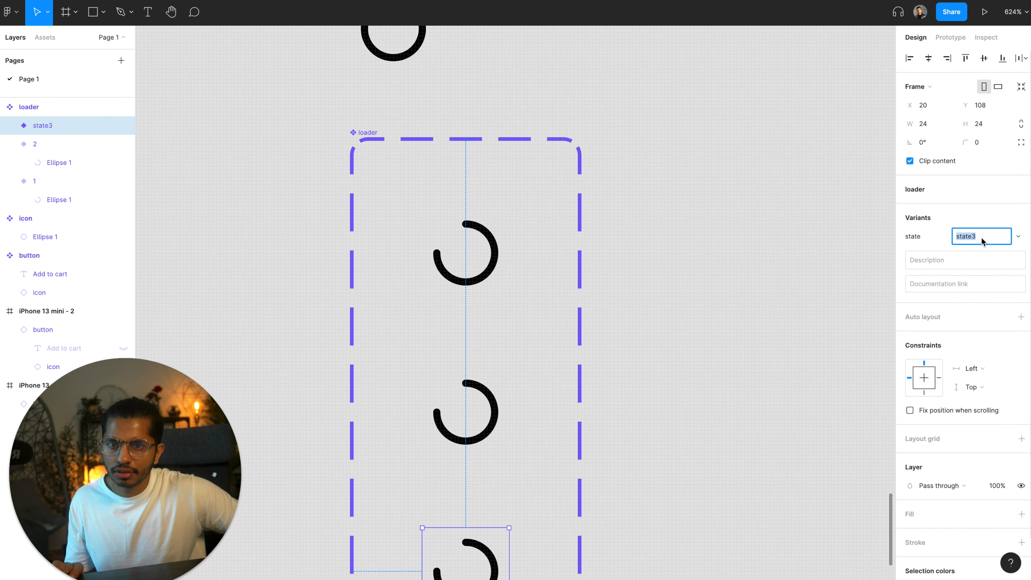
pyautogui.write('3')
pyautogui.press('Return')
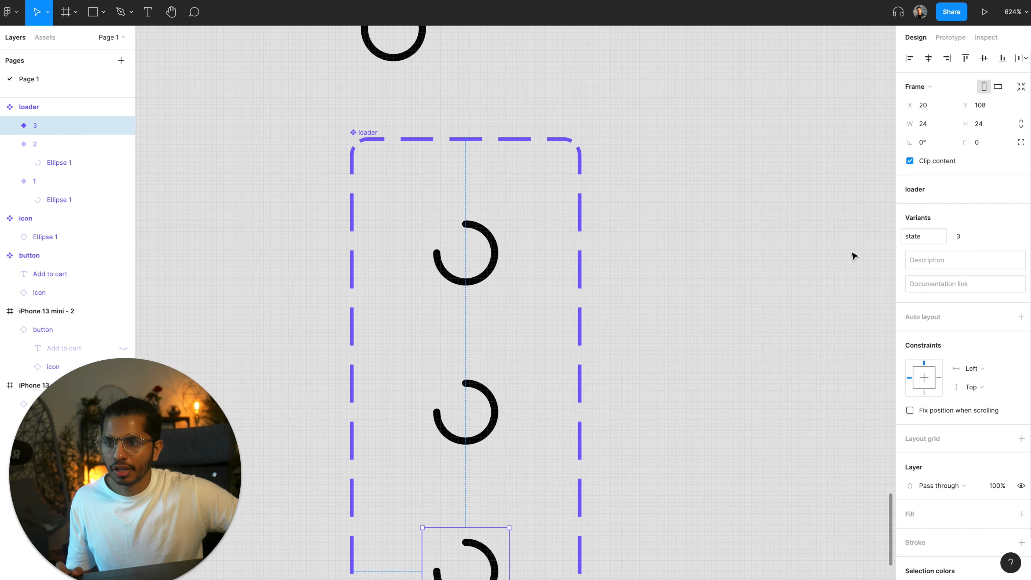
pyautogui.click(705, 304)
# Set the rotation of the arc in loader variant 2 to -120°
pyautogui.scroll(-3, 705, 304)
pyautogui.scroll(2, 704, 301)
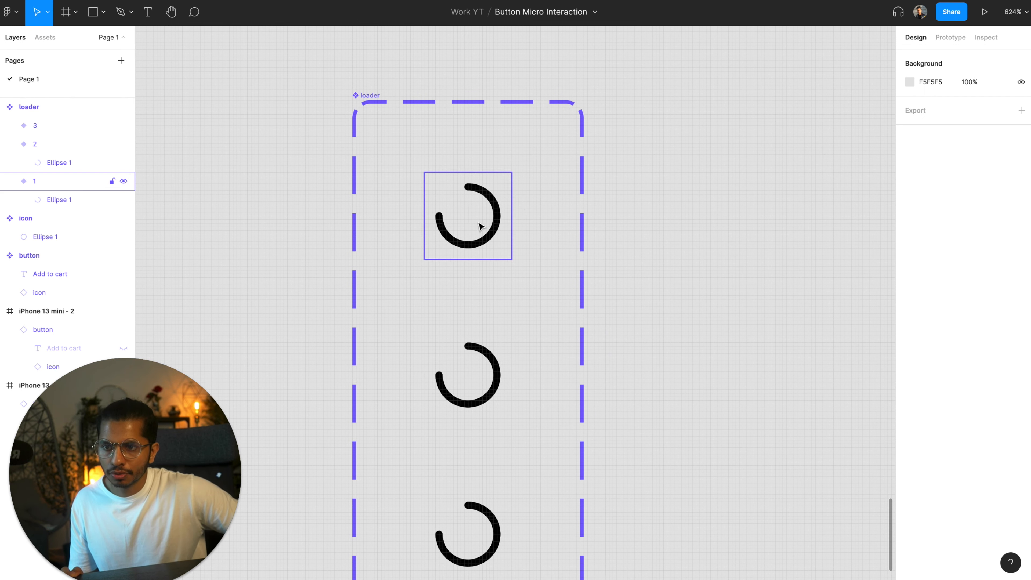
pyautogui.click(489, 241)
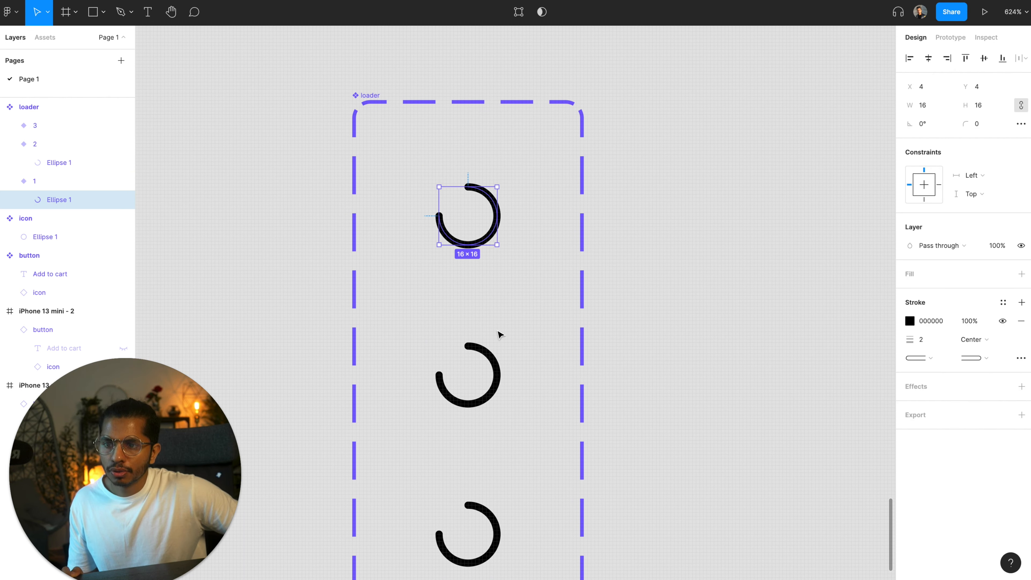
pyautogui.click(492, 363)
pyautogui.moveTo(496, 338); pyautogui.dragTo(512, 375)
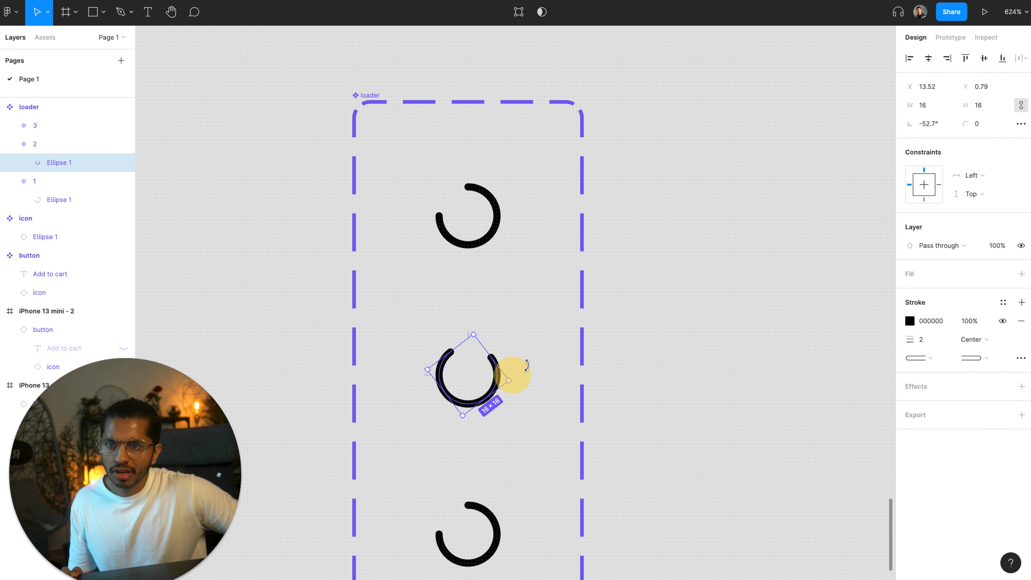
pyautogui.click(936, 131)
pyautogui.press('BackSpace')
pyautogui.write('-120')
pyautogui.press('Return')
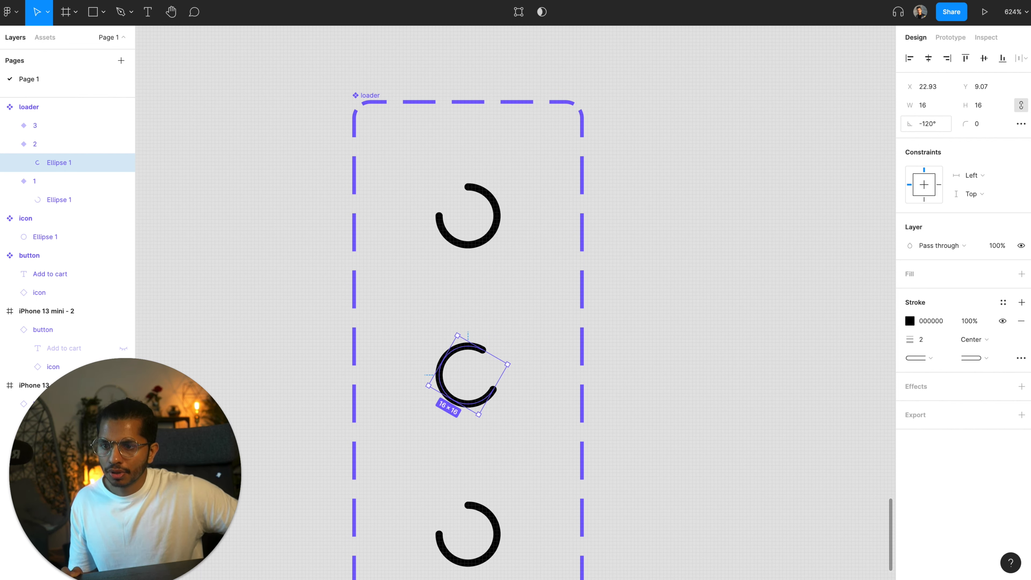
# Rotate the arc in loader variant 3 to -120° and then by a further -120°
pyautogui.scroll(-5, 571, 320)
pyautogui.doubleClick(506, 339)
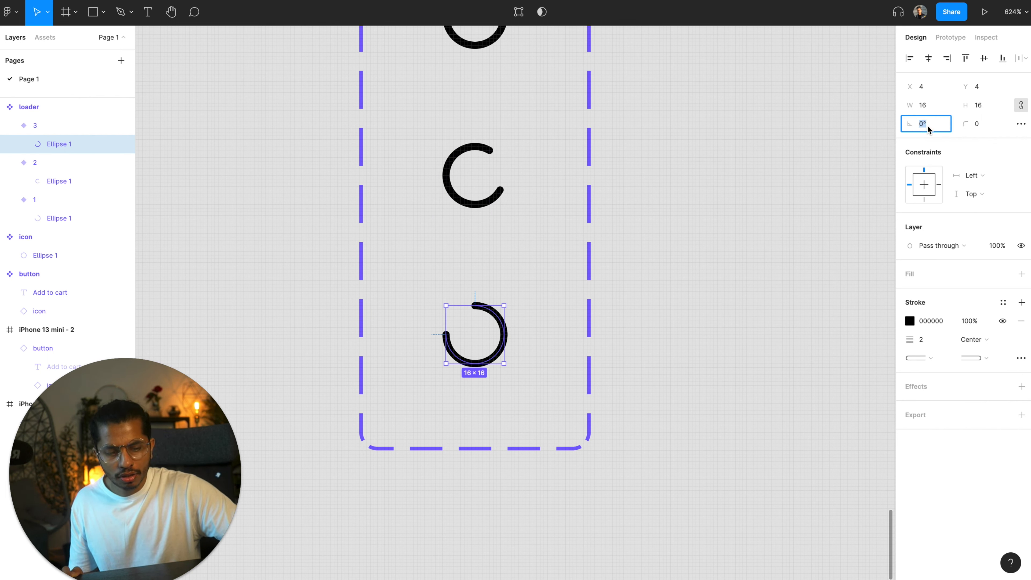
pyautogui.press('Return')
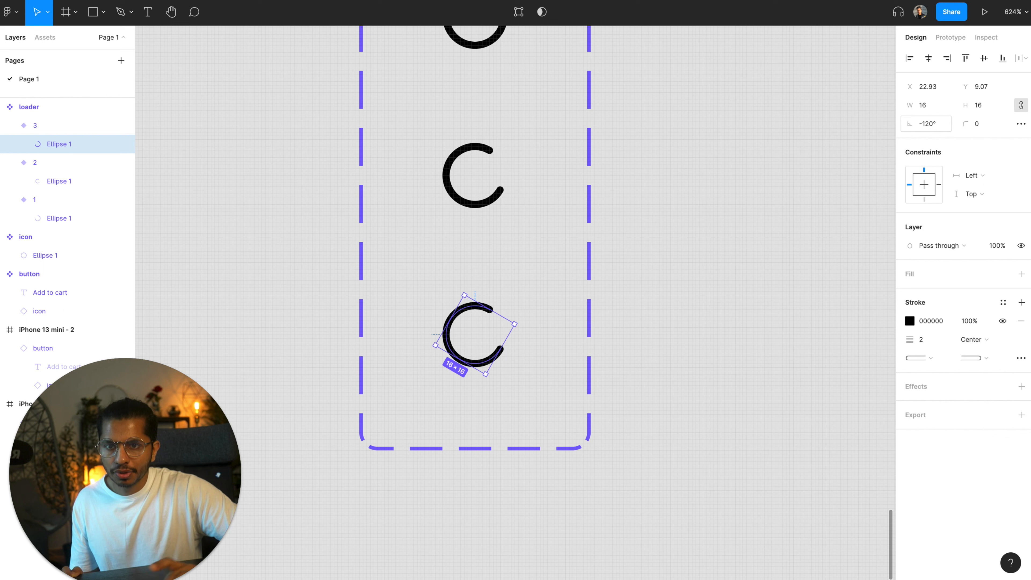
pyautogui.click(949, 126)
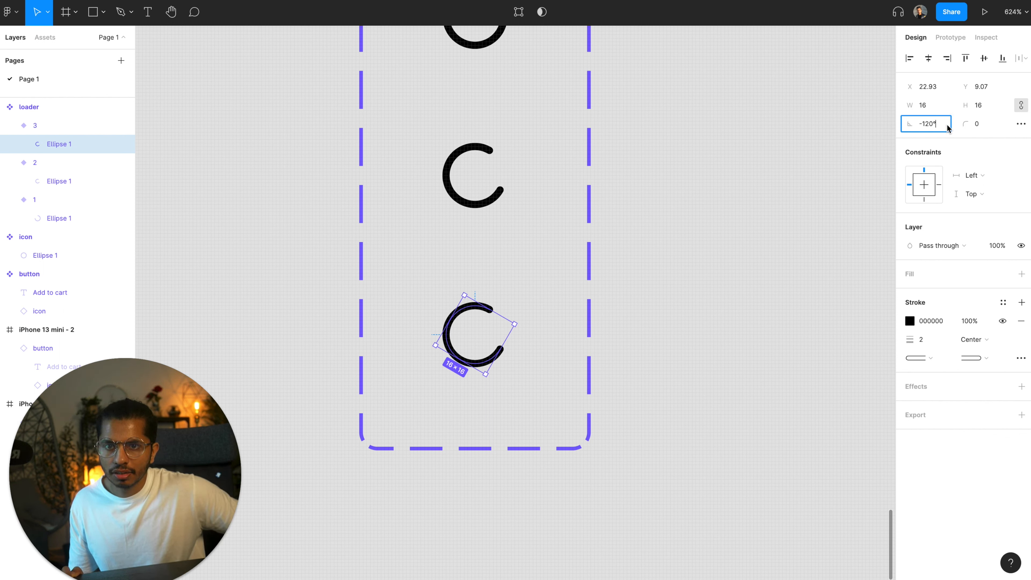
pyautogui.write('-')
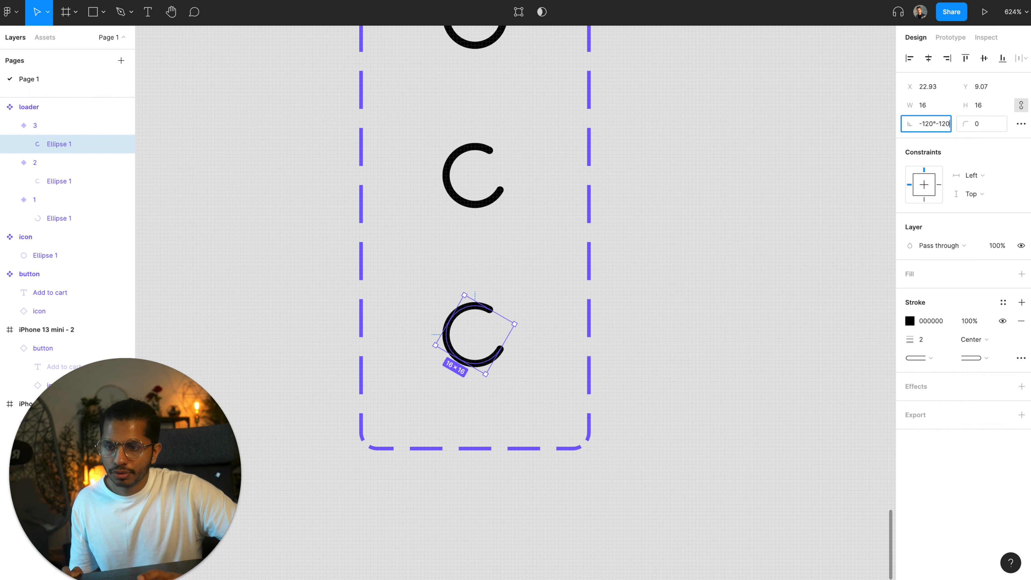
pyautogui.write('120')
pyautogui.press('Return')
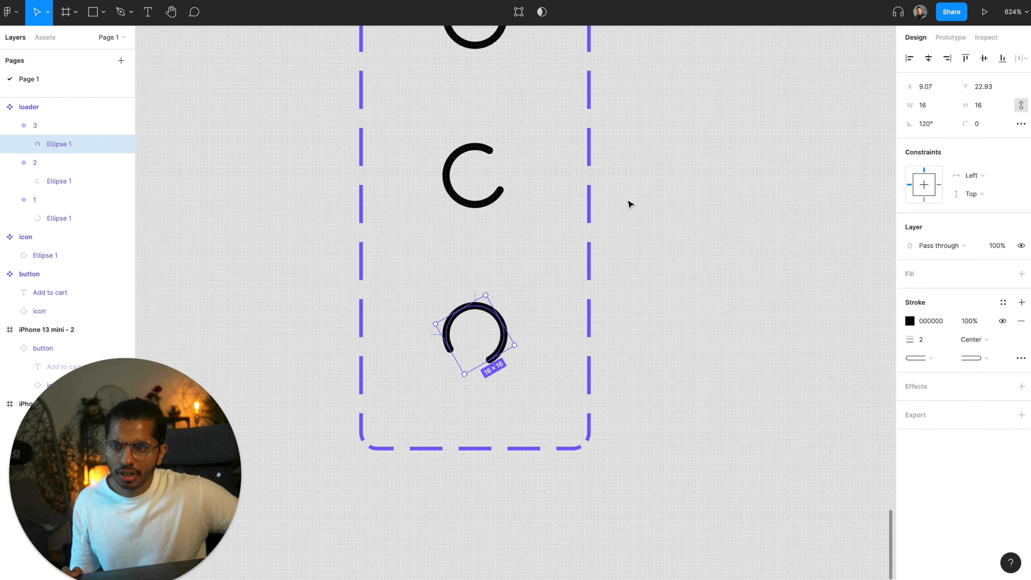
pyautogui.click(679, 308)
pyautogui.scroll(5, 679, 310)
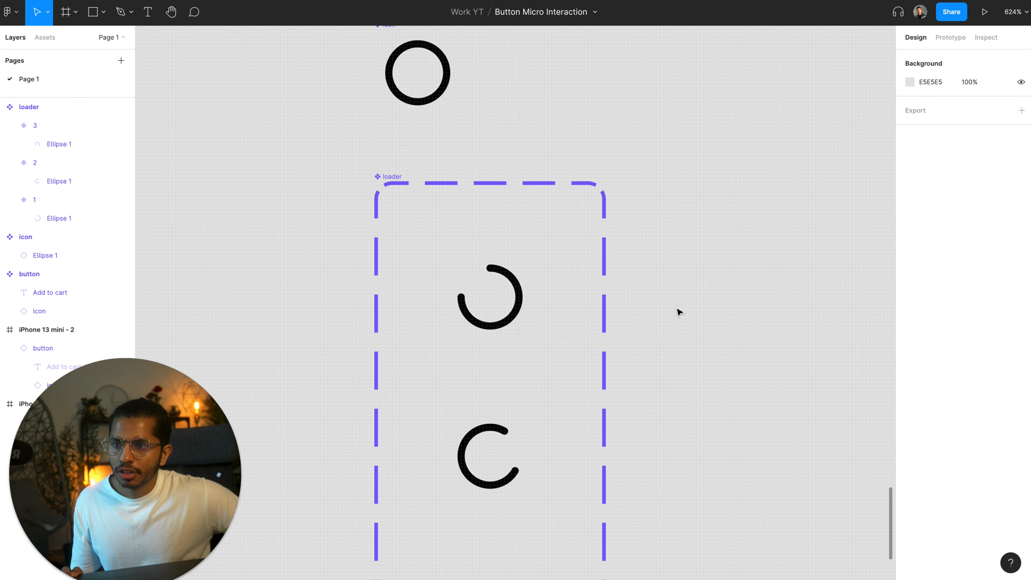
# Connect loader variant 1 to variant 2 with a Change to interaction triggered after a 1 ms delay
pyautogui.scroll(-3, 666, 365)
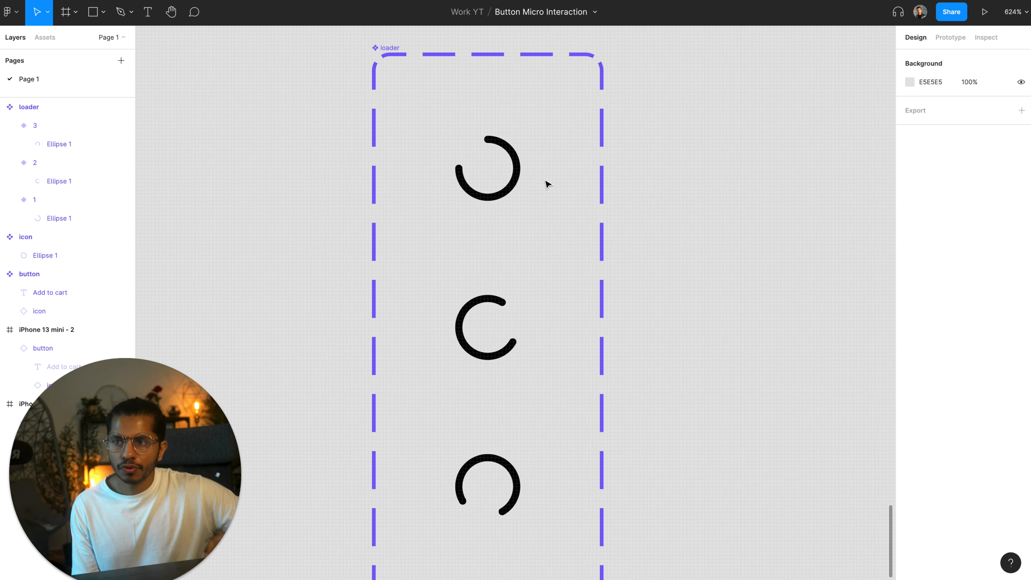
pyautogui.click(487, 175)
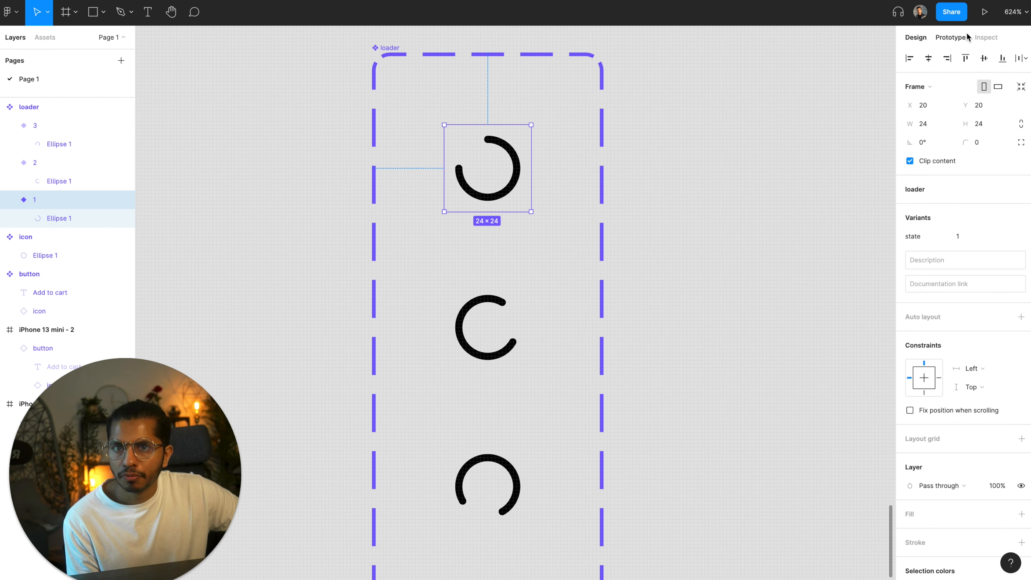
pyautogui.click(951, 37)
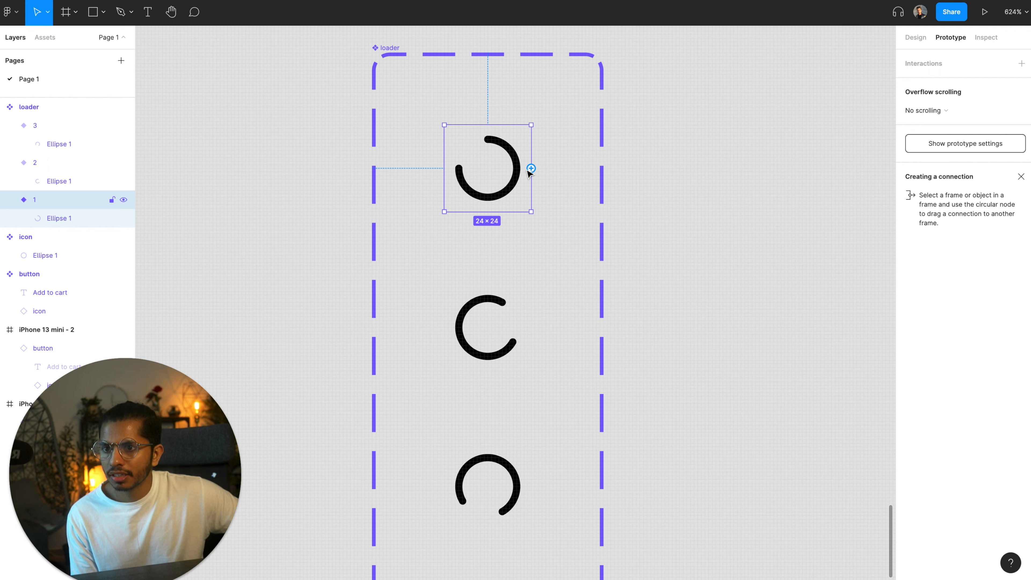
pyautogui.moveTo(531, 168); pyautogui.dragTo(485, 325)
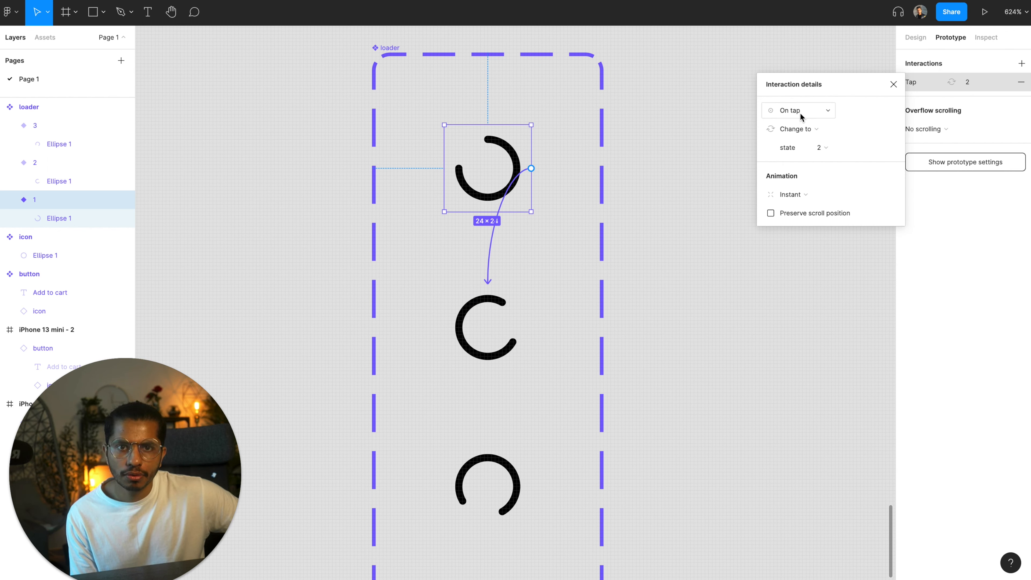
pyautogui.click(820, 112)
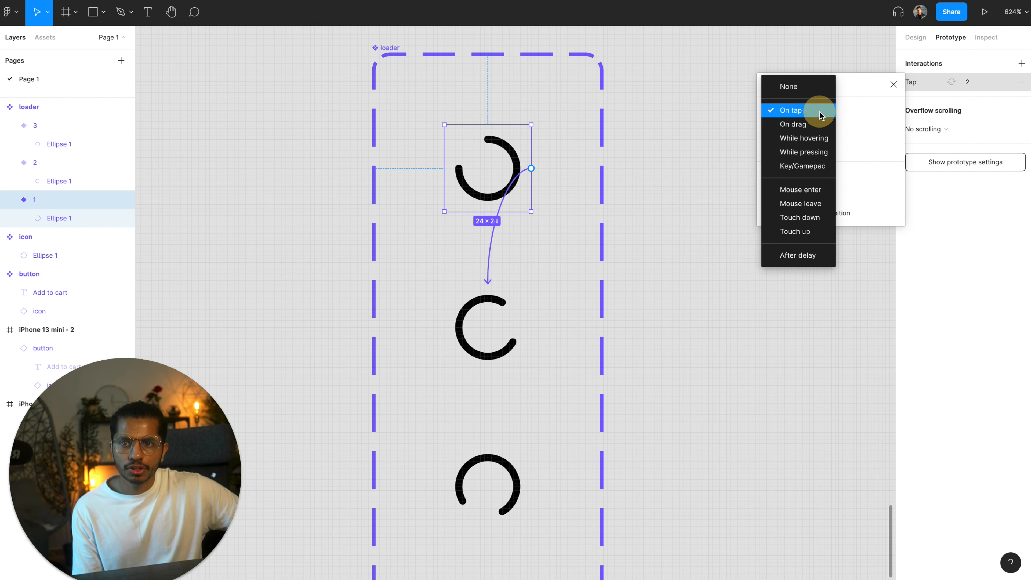
pyautogui.click(813, 255)
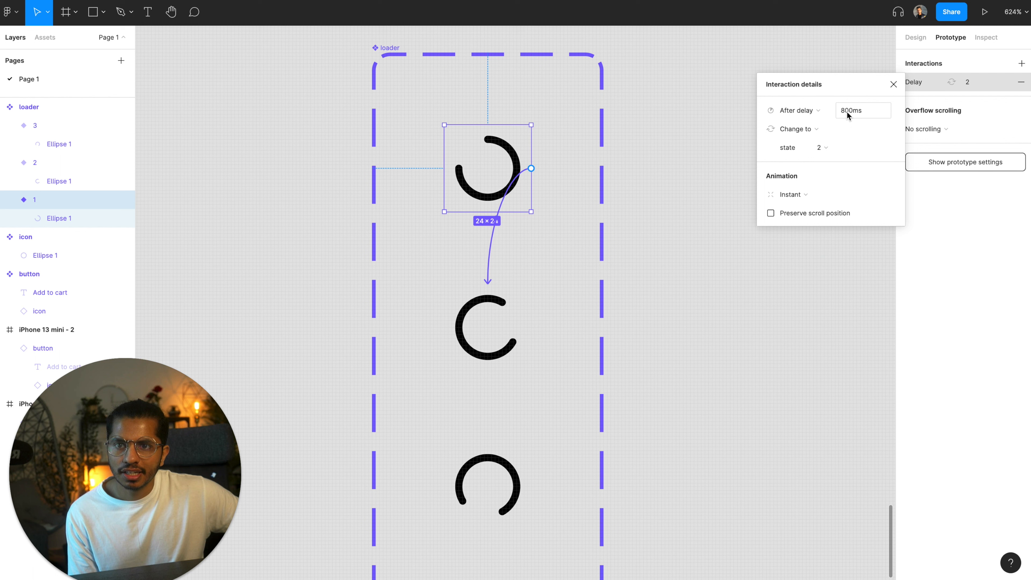
pyautogui.click(852, 114)
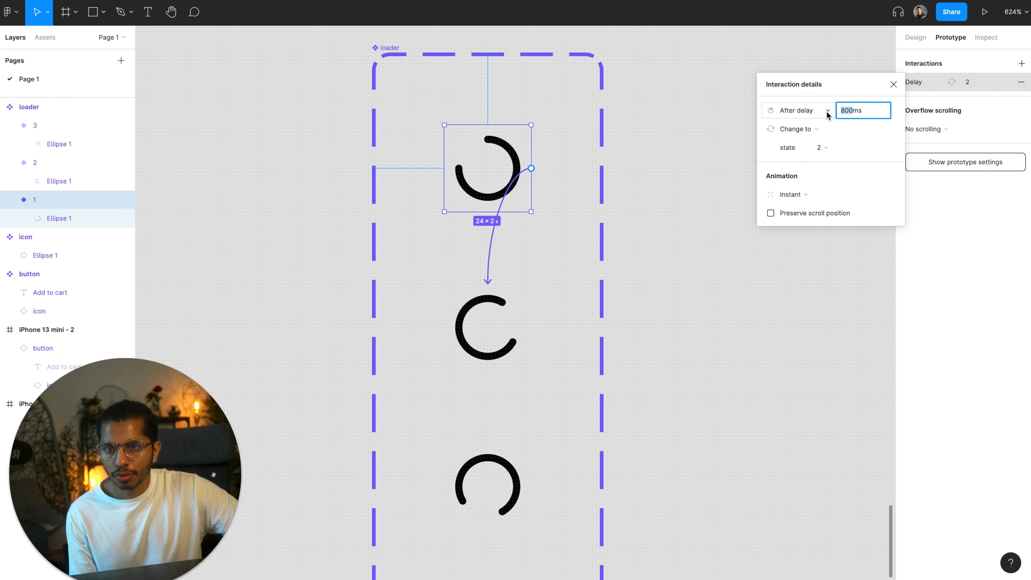
pyautogui.write('0')
pyautogui.write('1')
pyautogui.press('Return')
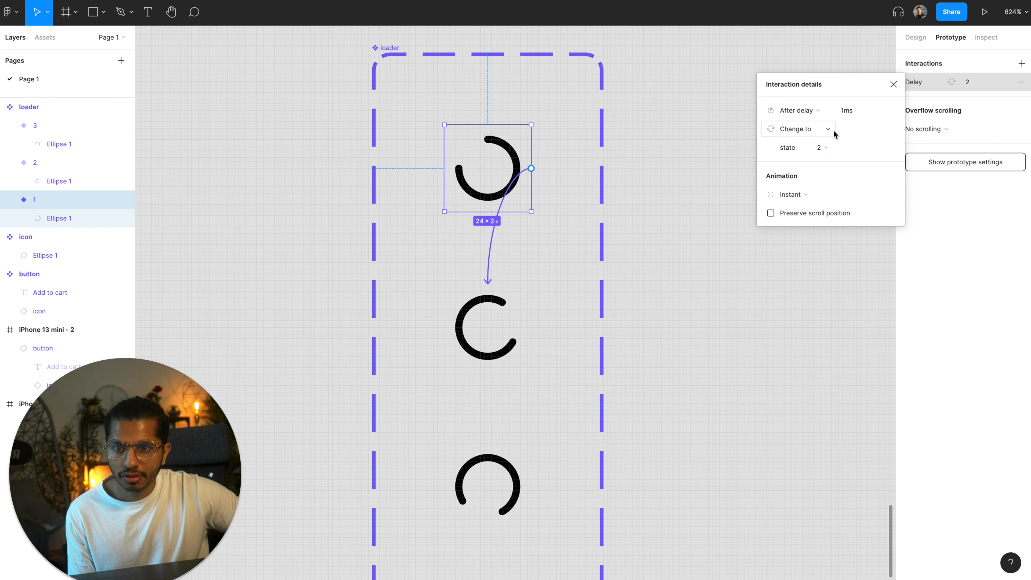
# Set the animation from loader variant 1 to 2 to Smart animate with Linear easing and a 200 ms duration
pyautogui.click(796, 194)
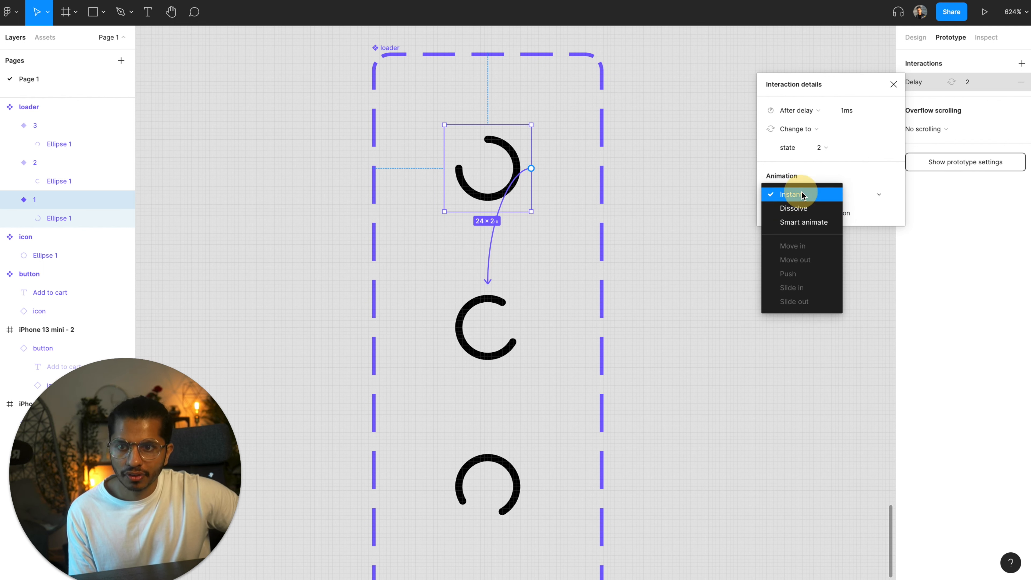
pyautogui.click(803, 223)
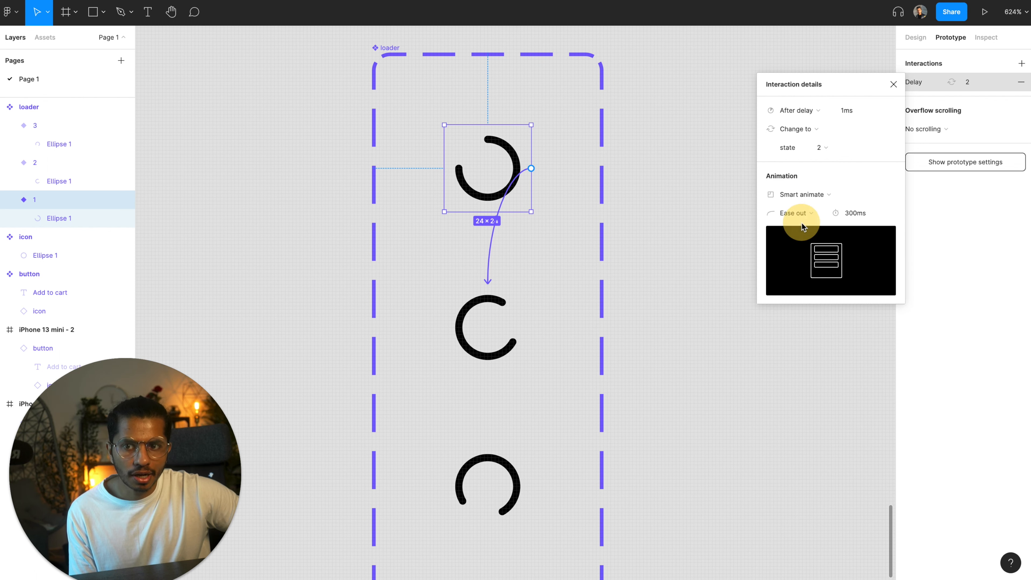
pyautogui.click(819, 212)
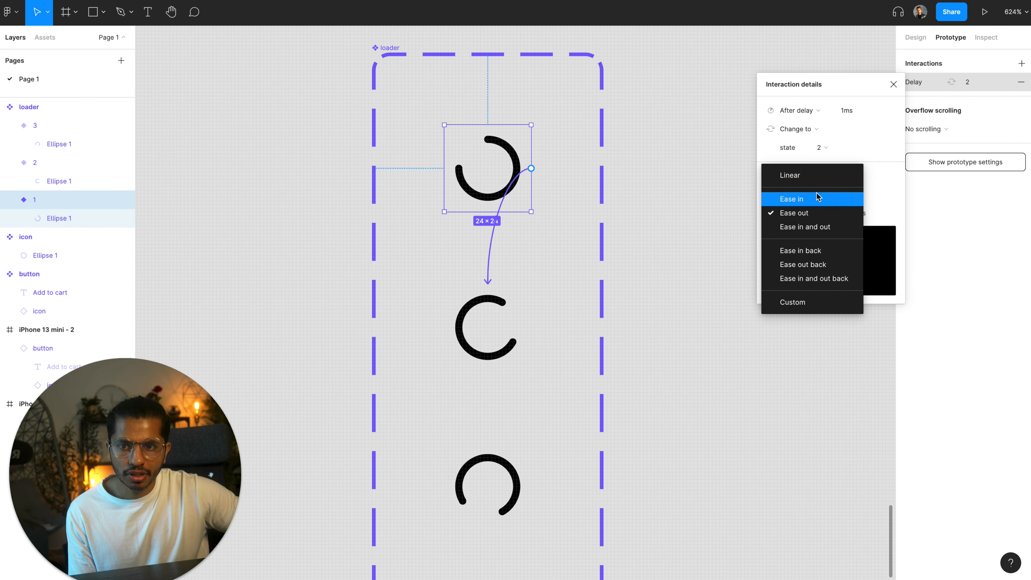
pyautogui.click(810, 174)
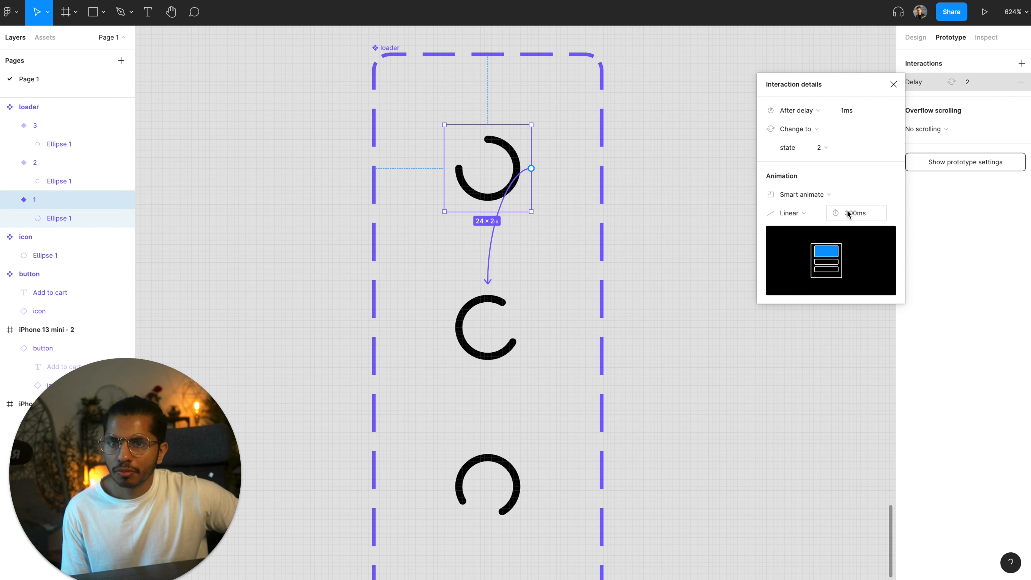
pyautogui.click(833, 212)
pyautogui.write('2')
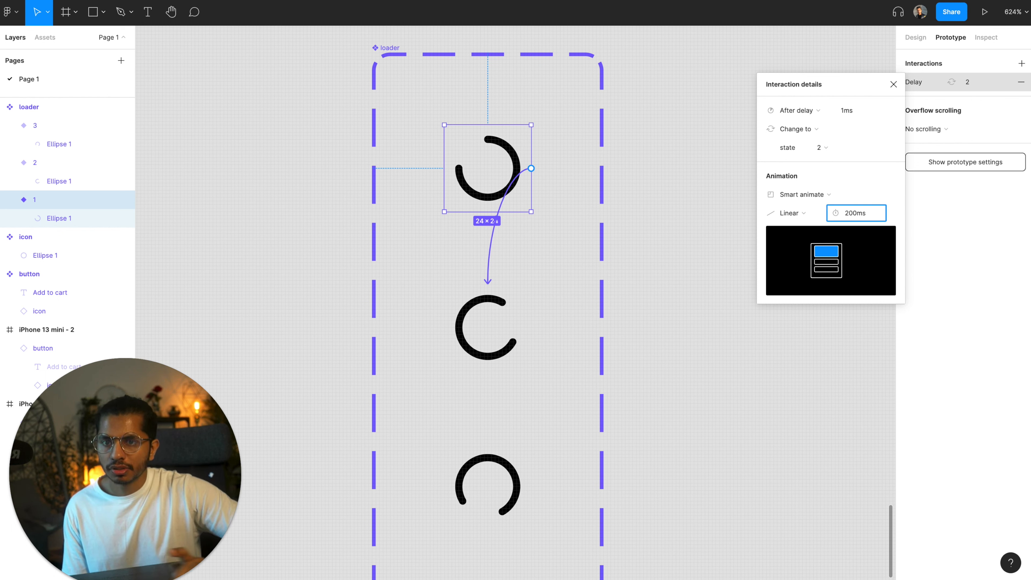
pyautogui.press('Return')
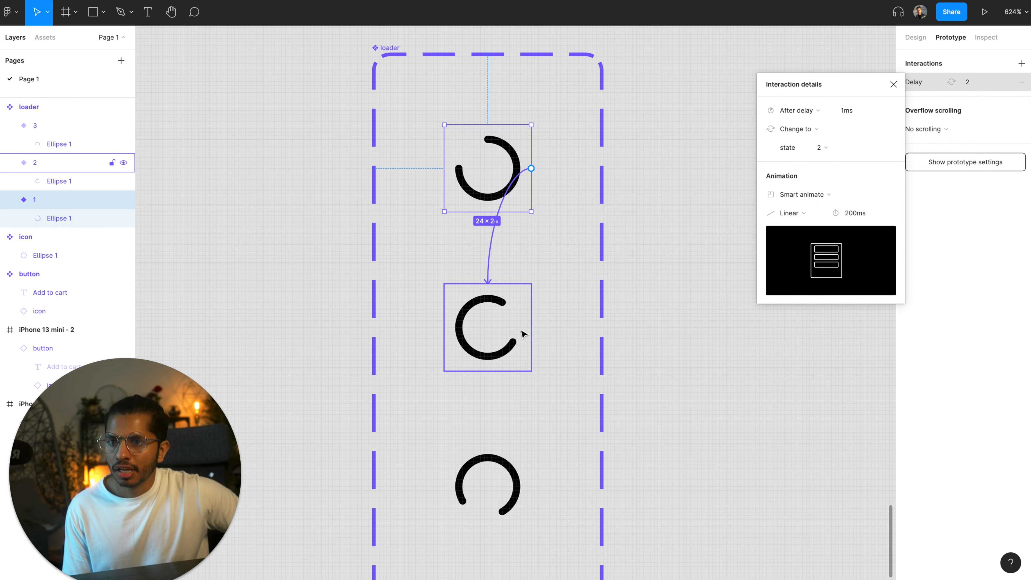
# Connect loader variant 2 to variant 3 with a Change to interaction triggered after a 1 ms delay
pyautogui.click(503, 338)
pyautogui.moveTo(531, 327); pyautogui.dragTo(527, 496)
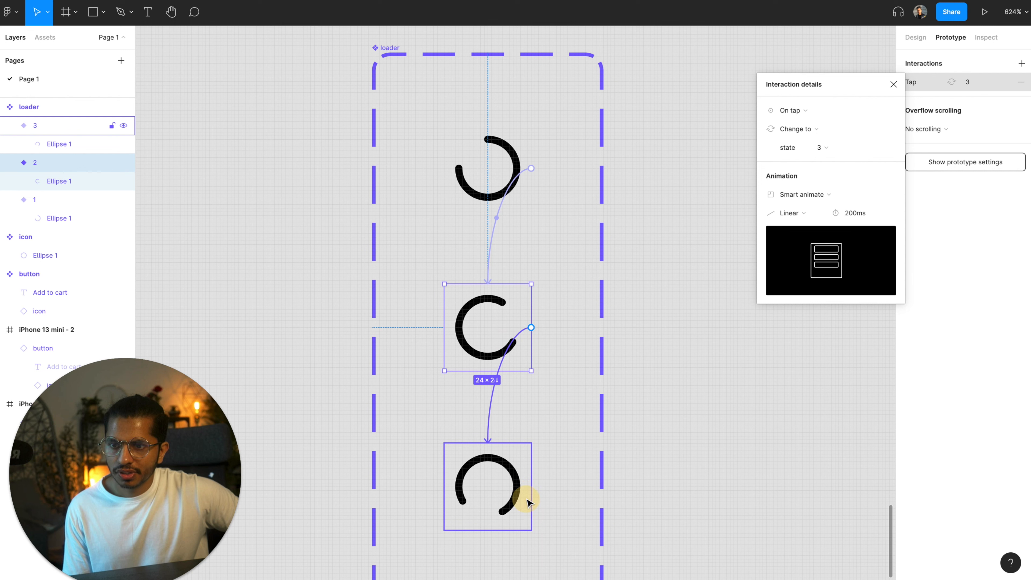
pyautogui.click(792, 111)
pyautogui.click(809, 256)
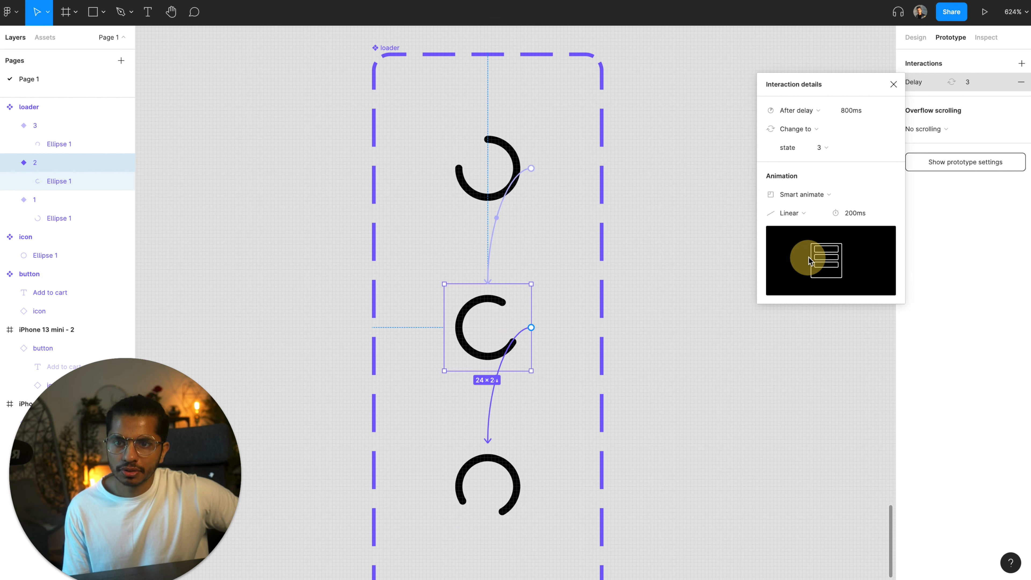
pyautogui.click(845, 115)
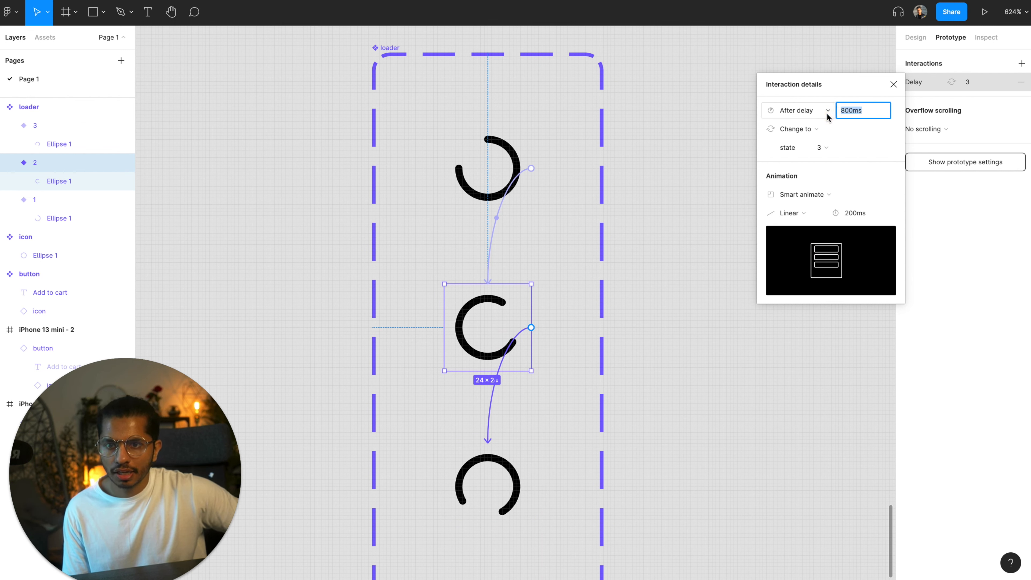
pyautogui.write('1')
pyautogui.press('Return')
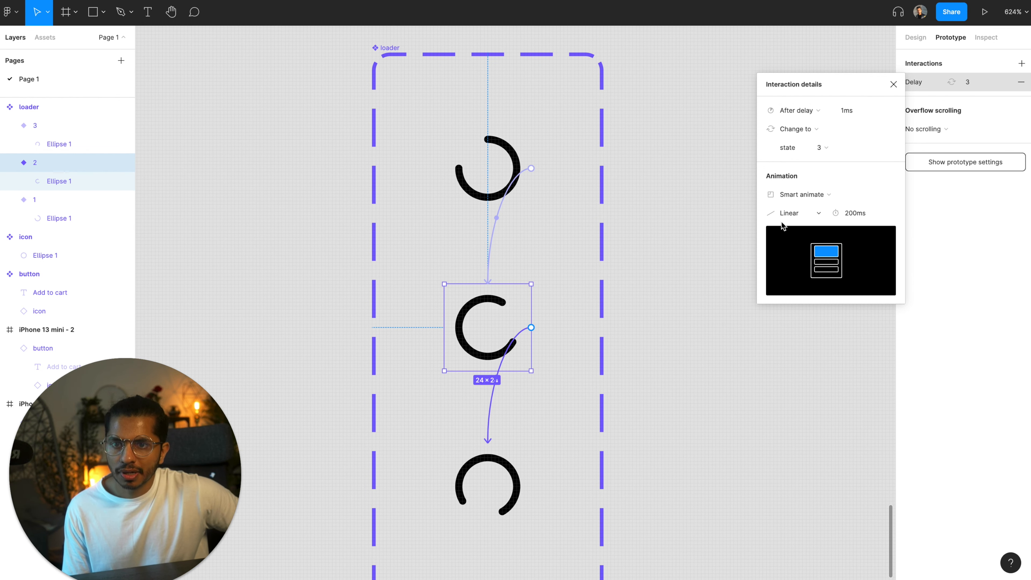
pyautogui.click(685, 217)
# Connect loader variant 3 back to variant 1 with a Change to interaction triggered after a 1 ms delay
pyautogui.click(510, 448)
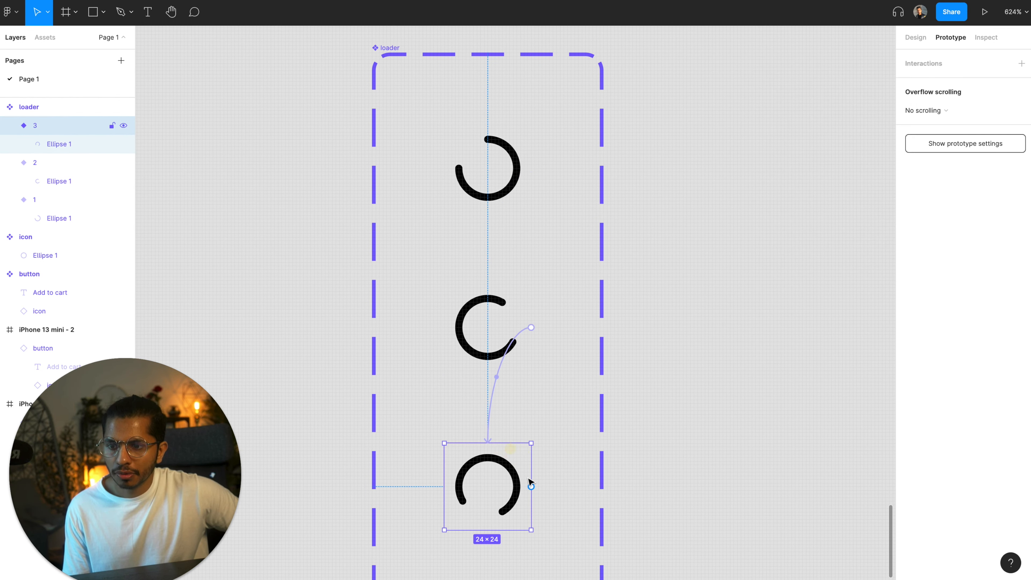
pyautogui.moveTo(531, 487); pyautogui.dragTo(471, 191)
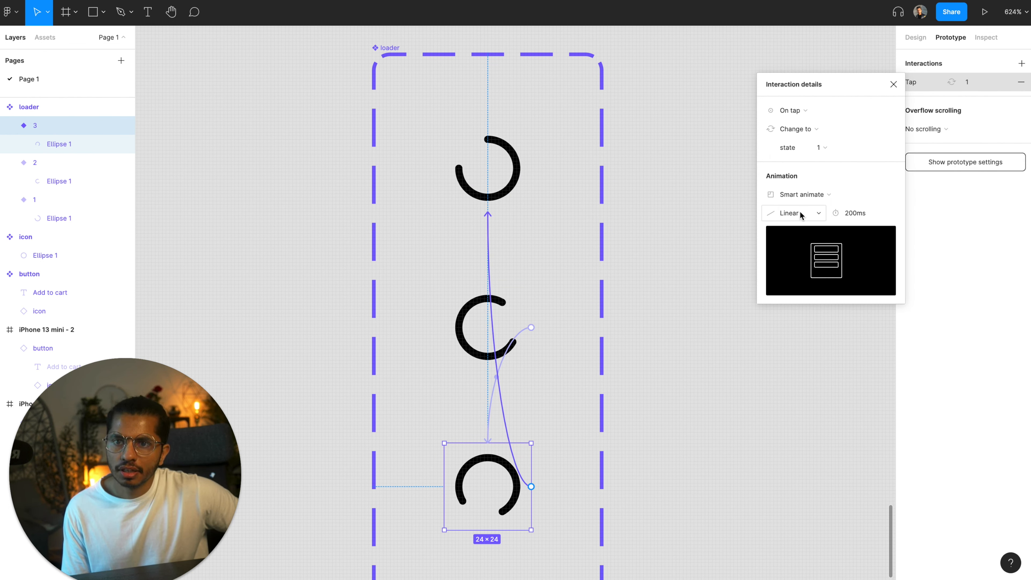
pyautogui.click(791, 110)
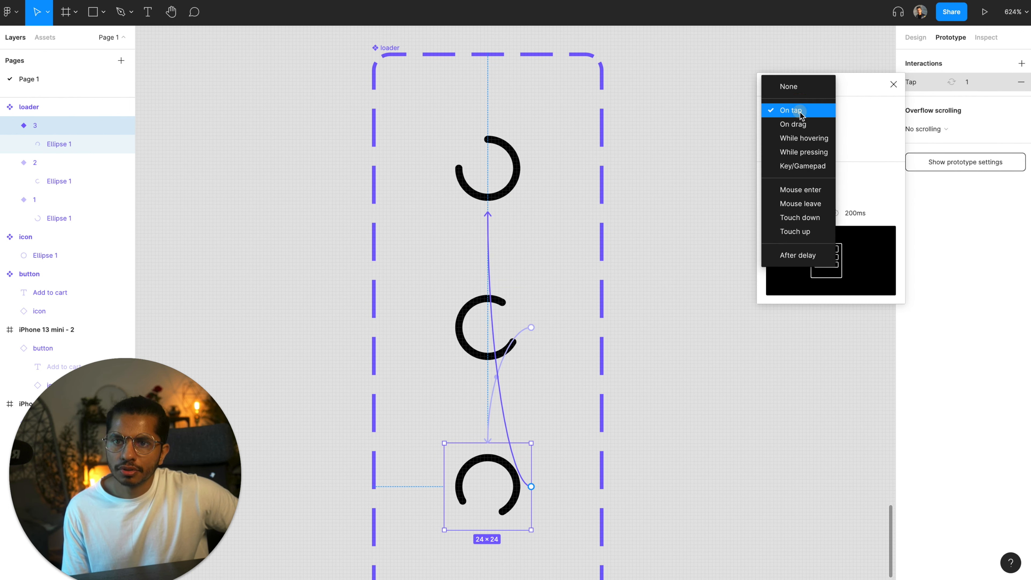
pyautogui.click(797, 255)
pyautogui.click(850, 110)
pyautogui.write('1')
pyautogui.press('Return')
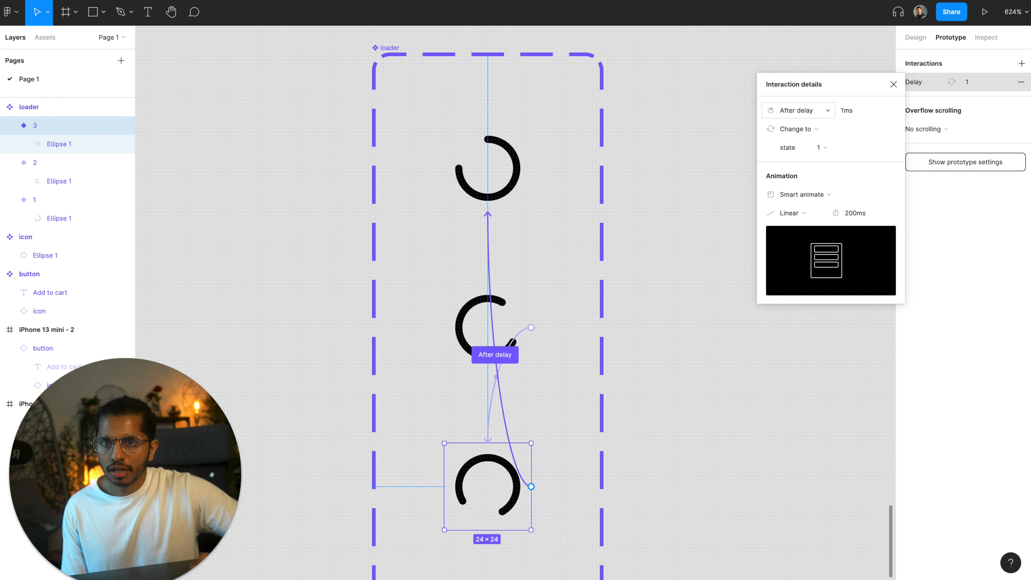
pyautogui.click(660, 405)
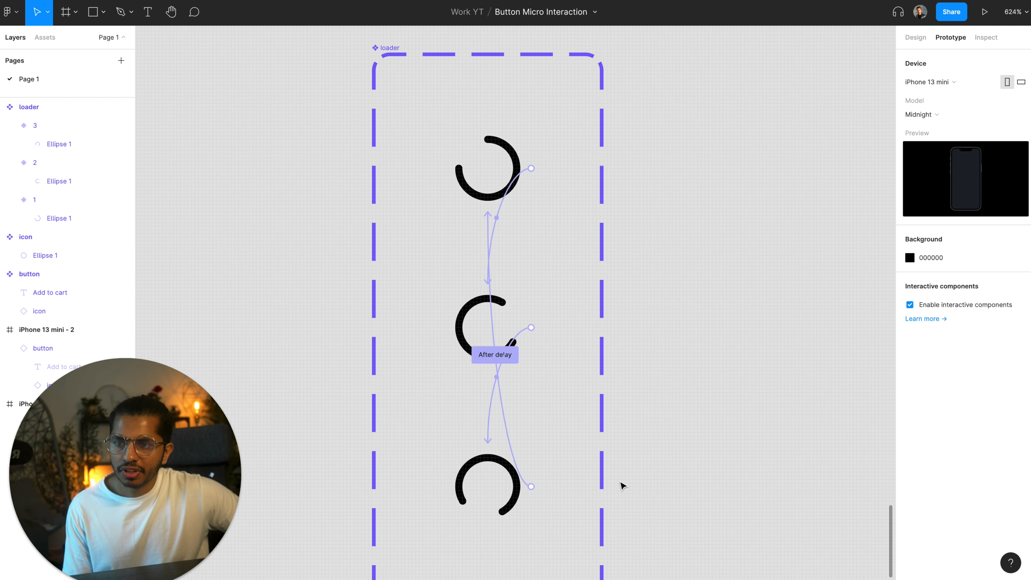
# Swap the circle icon in the iPhone 13 mini - 2 button for the local loader component
pyautogui.scroll(-2, 625, 395)
pyautogui.scroll(-6, 624, 394)
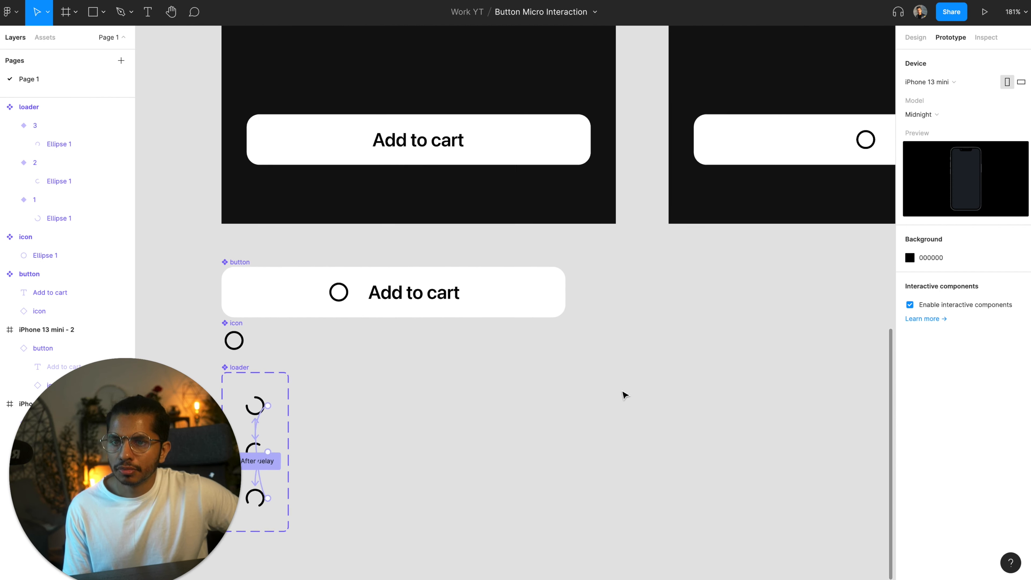
pyautogui.scroll(-5, 625, 394)
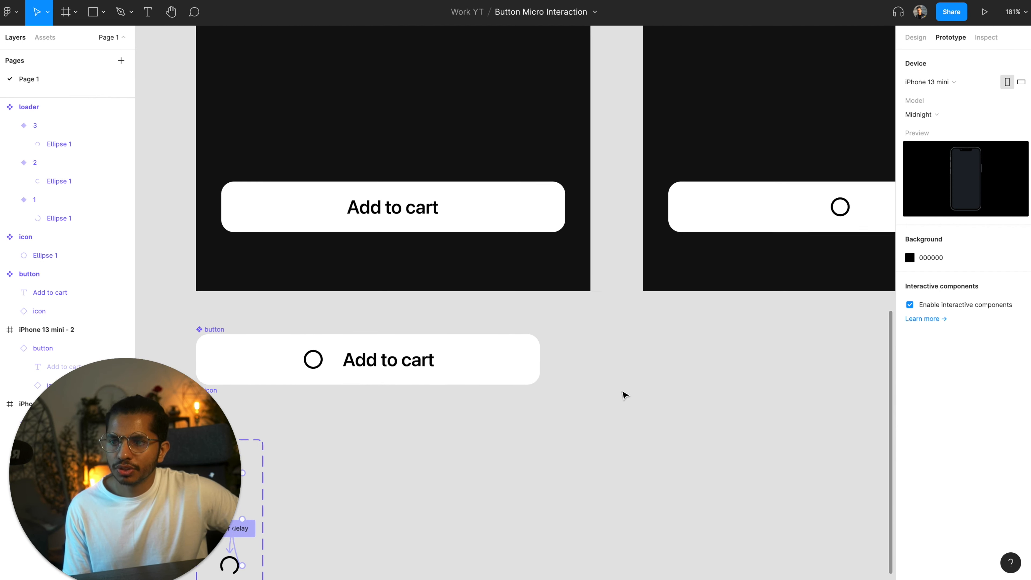
pyautogui.scroll(5, 578, 373)
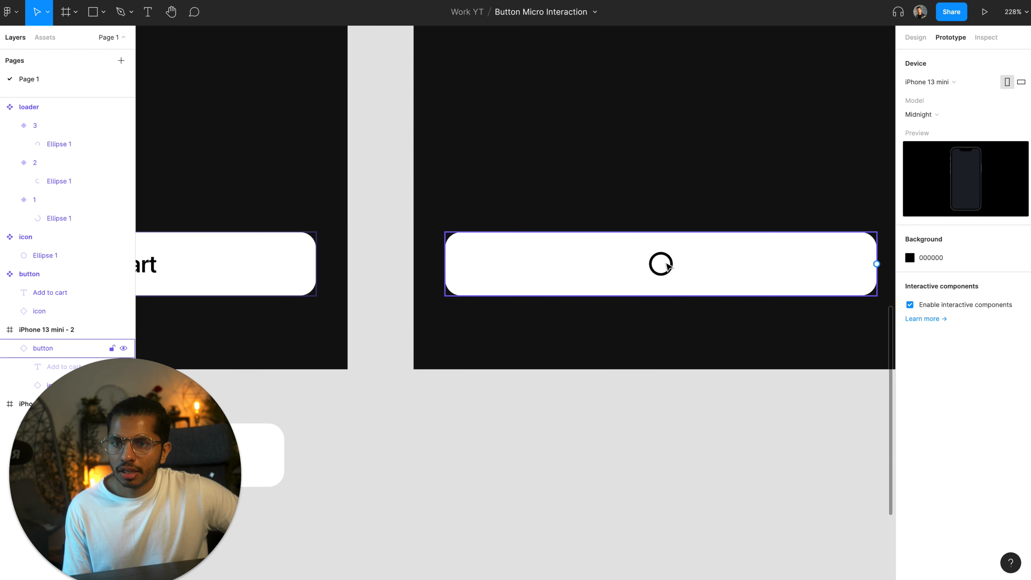
pyautogui.doubleClick(596, 346)
pyautogui.click(478, 429)
pyautogui.scroll(-3, 477, 429)
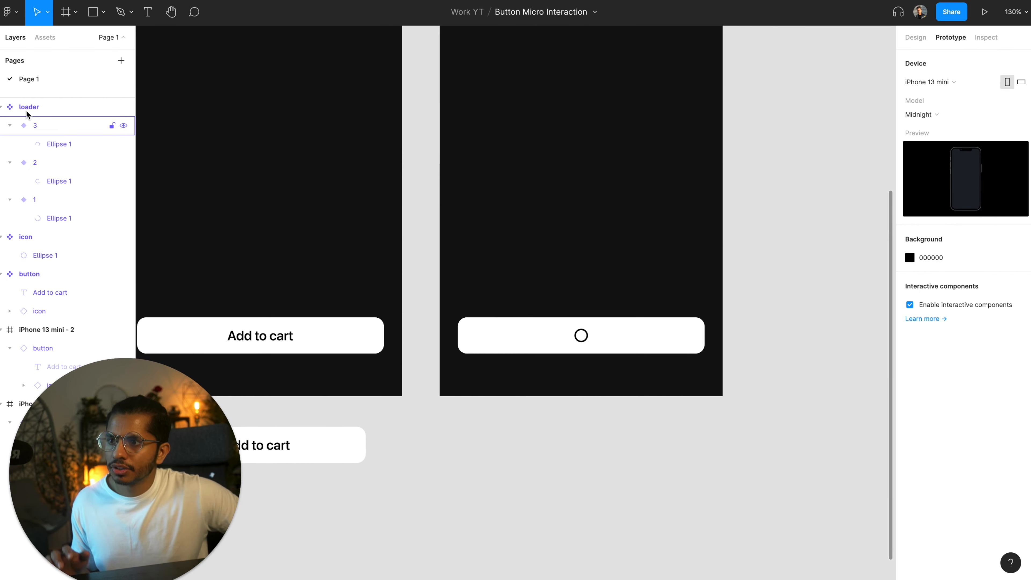
pyautogui.click(46, 37)
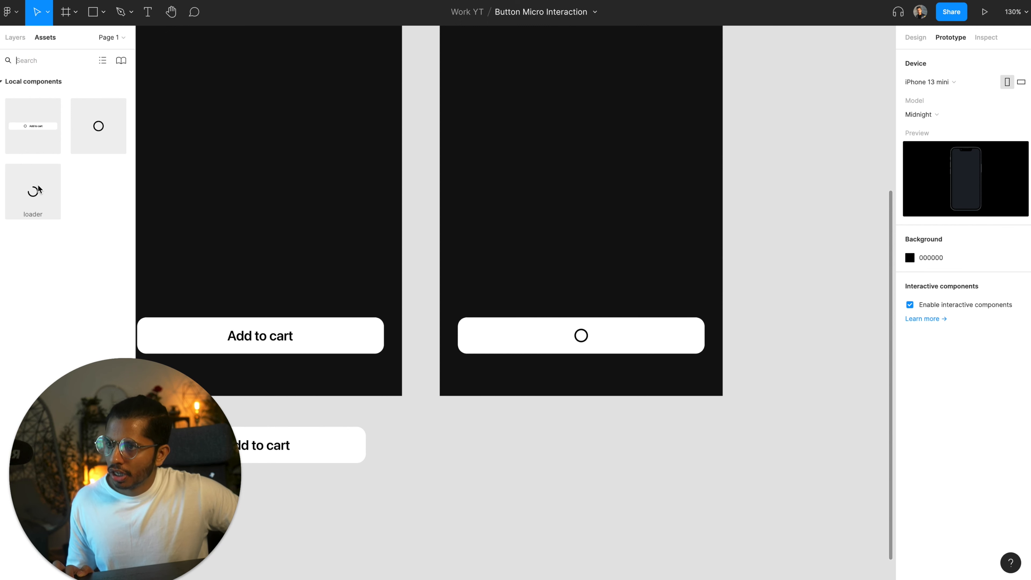
pyautogui.click(32, 191)
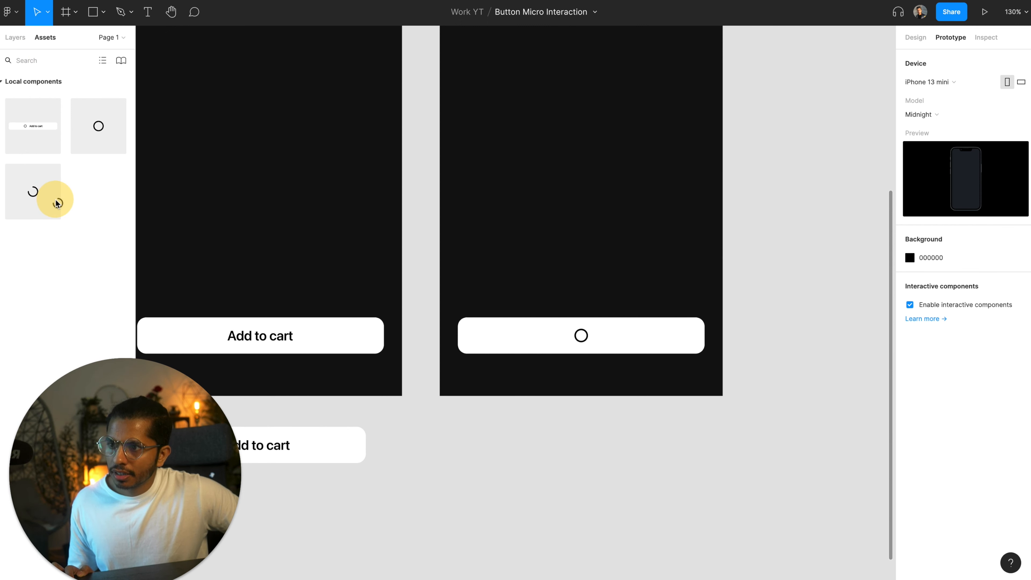
pyautogui.moveTo(31, 183); pyautogui.dragTo(583, 335)
pyautogui.click(574, 302)
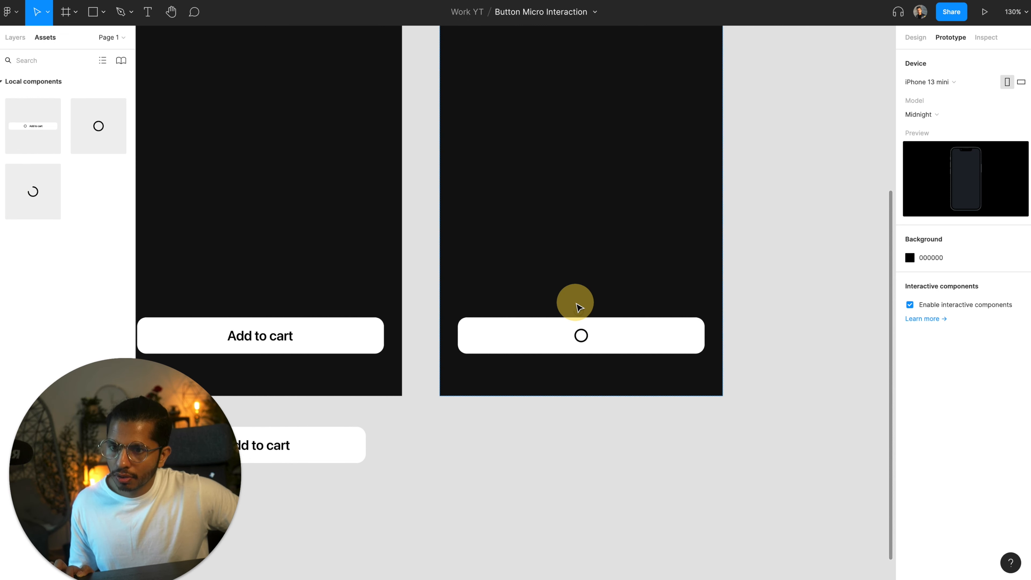
pyautogui.click(583, 337)
pyautogui.click(583, 338)
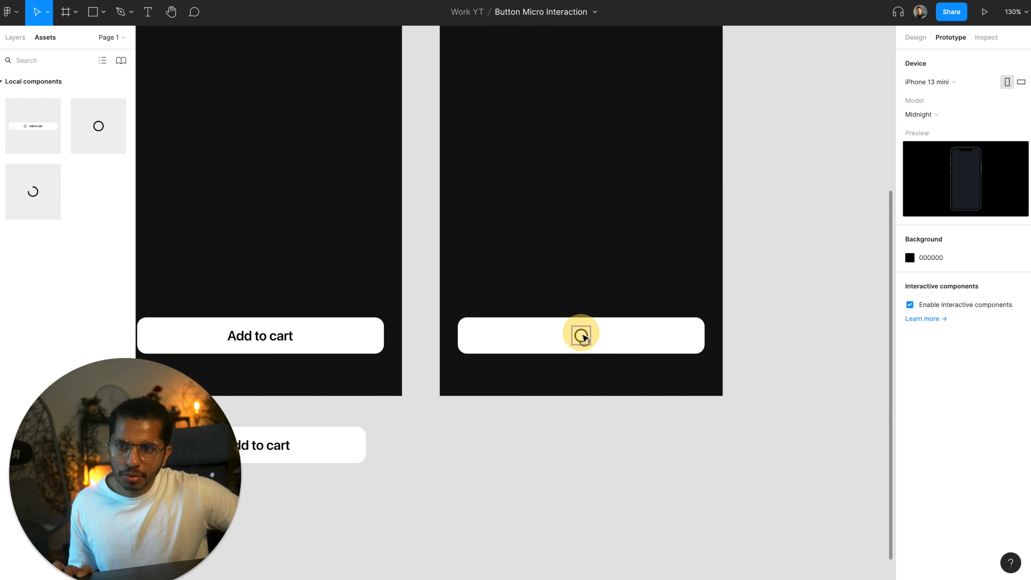
pyautogui.moveTo(583, 337); pyautogui.dragTo(582, 336)
pyautogui.click(623, 456)
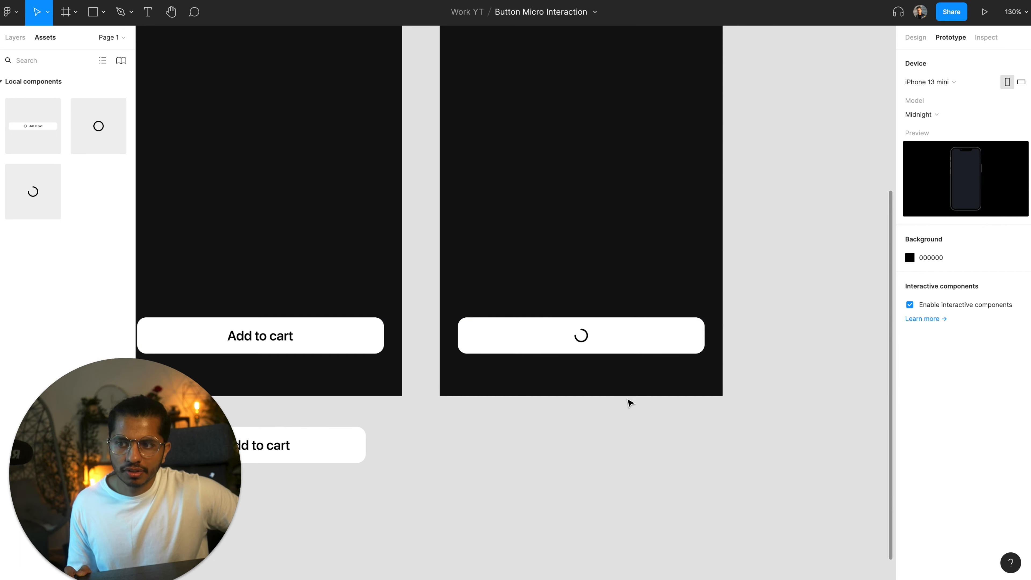
pyautogui.hscroll(-3, 627, 400)
pyautogui.scroll(3, 627, 400)
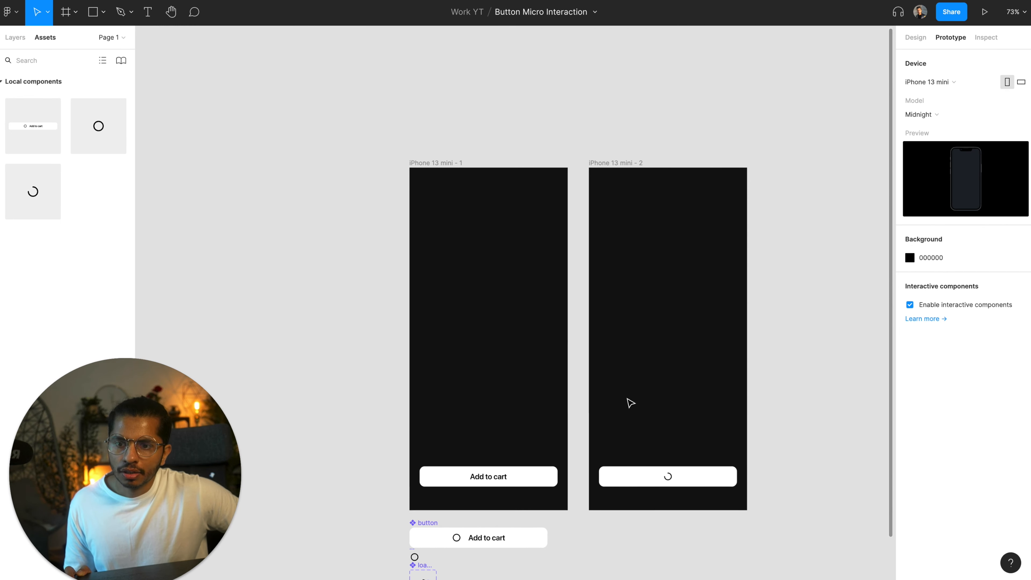
pyautogui.hscroll(2, 674, 211)
pyautogui.hscroll(2, 674, 211)
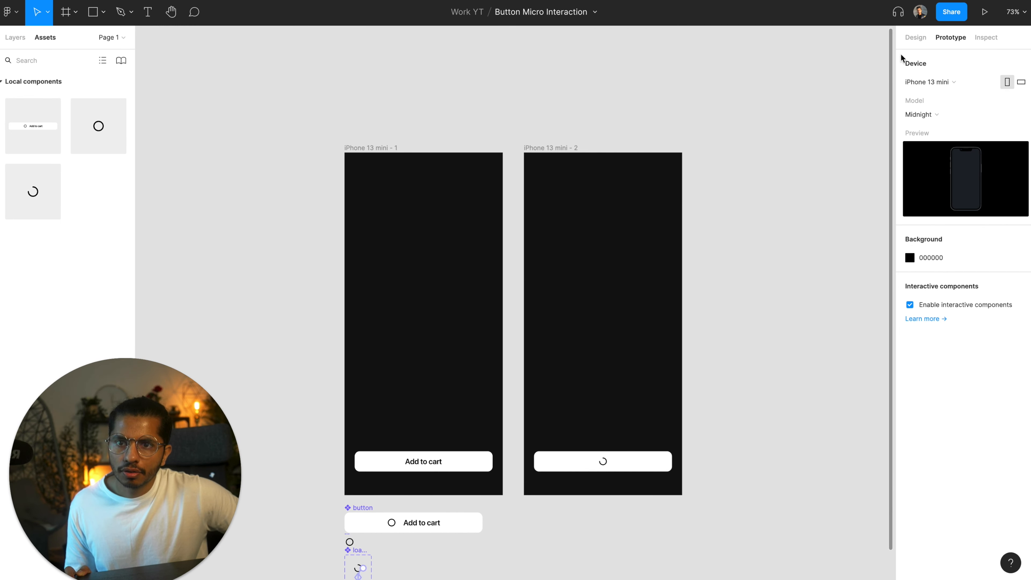
pyautogui.click(913, 38)
pyautogui.click(949, 41)
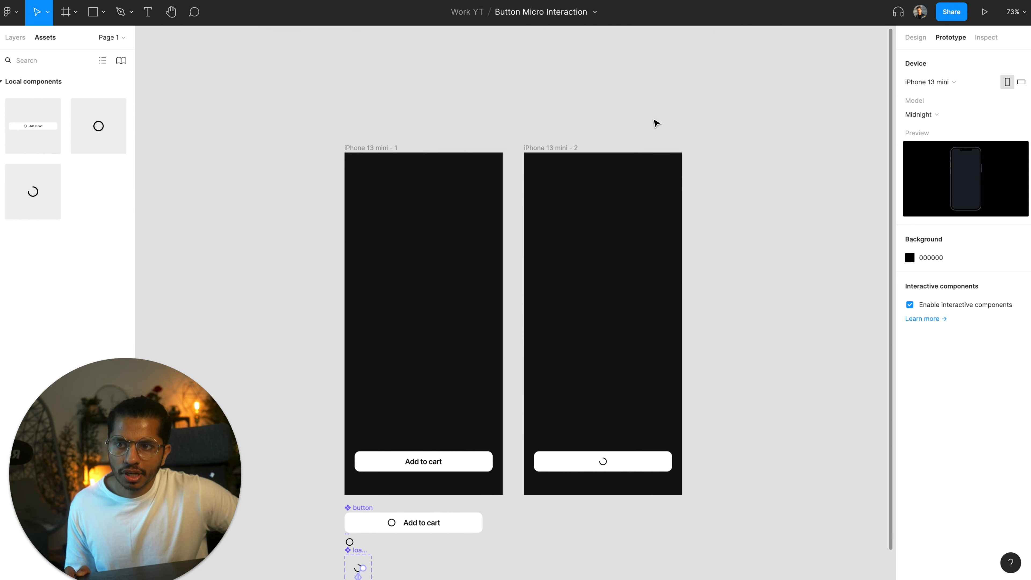
# Add a flow starting point to the iPhone 13 mini - 2 frame and play the prototype to preview the loader
pyautogui.click(556, 148)
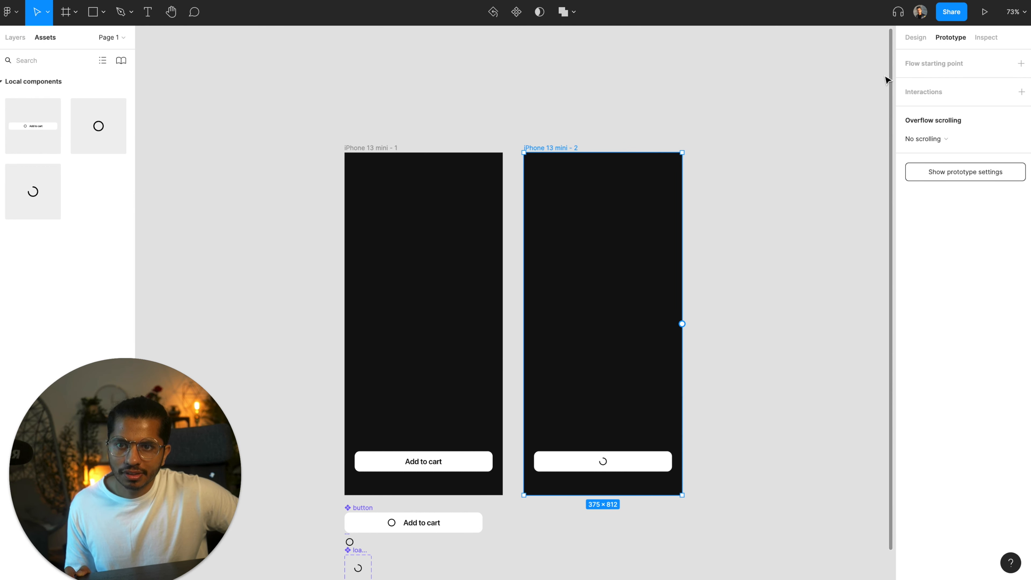
pyautogui.click(1021, 63)
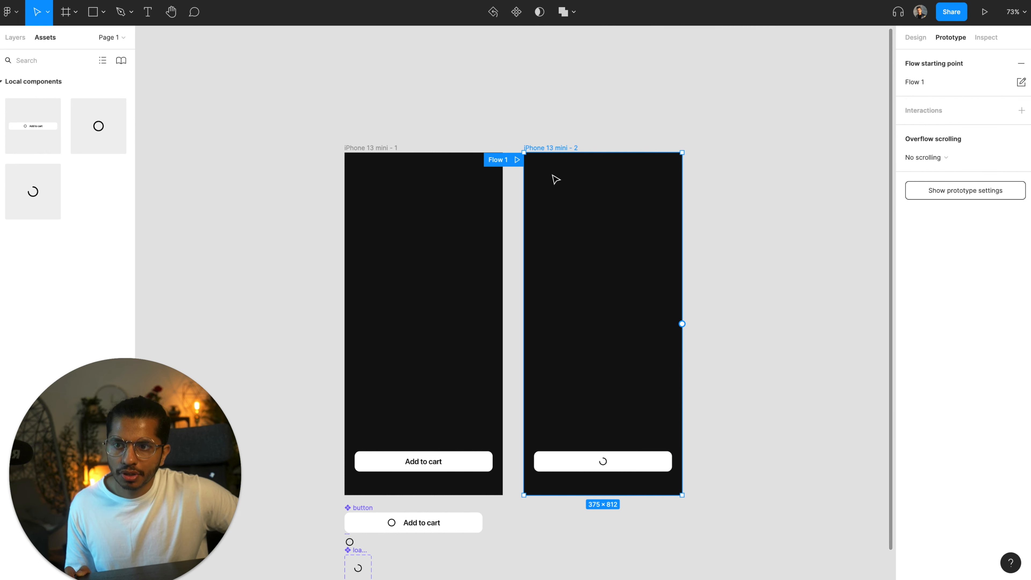
pyautogui.scroll(3, 554, 175)
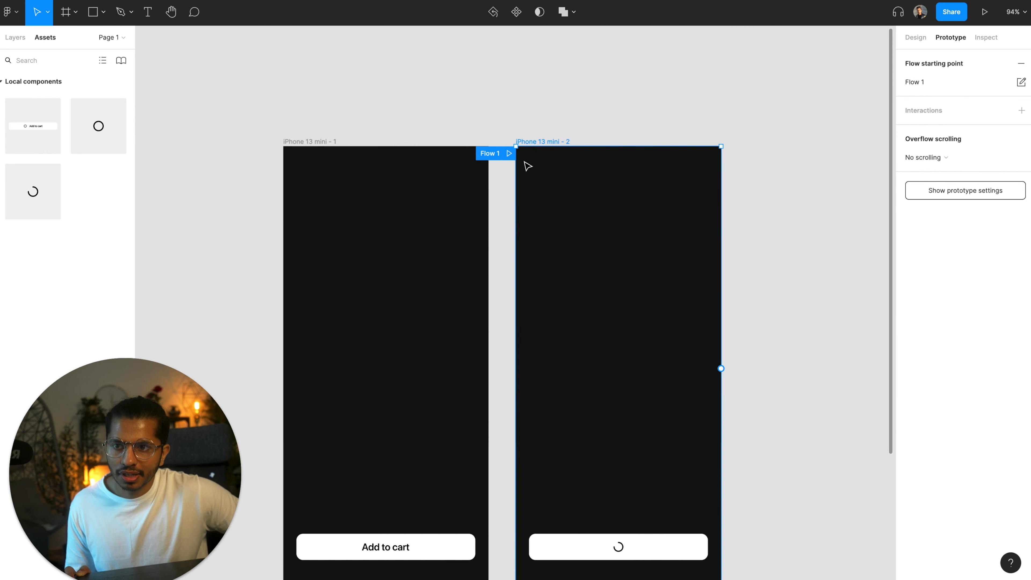
pyautogui.click(509, 153)
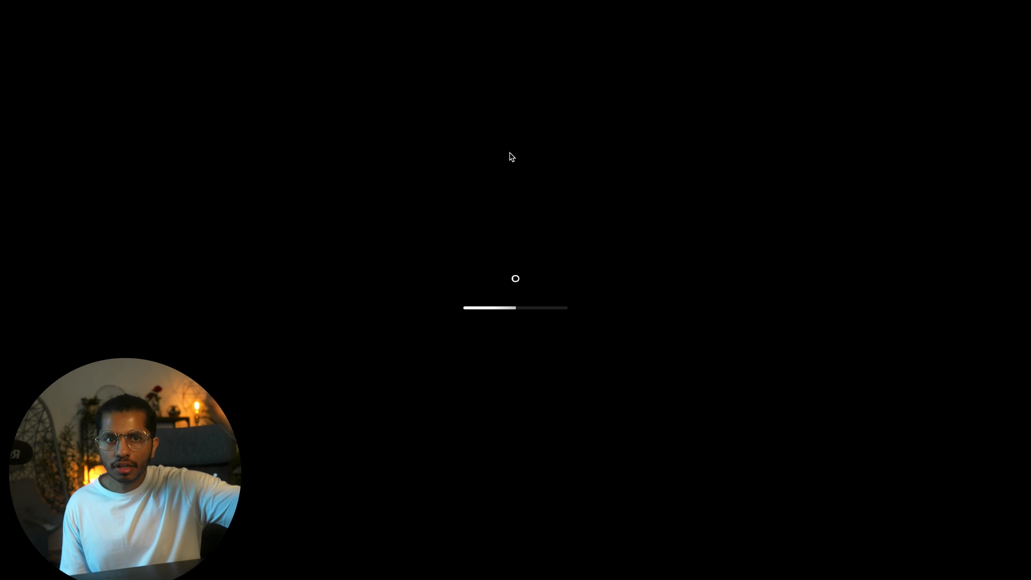
pyautogui.click(527, 557)
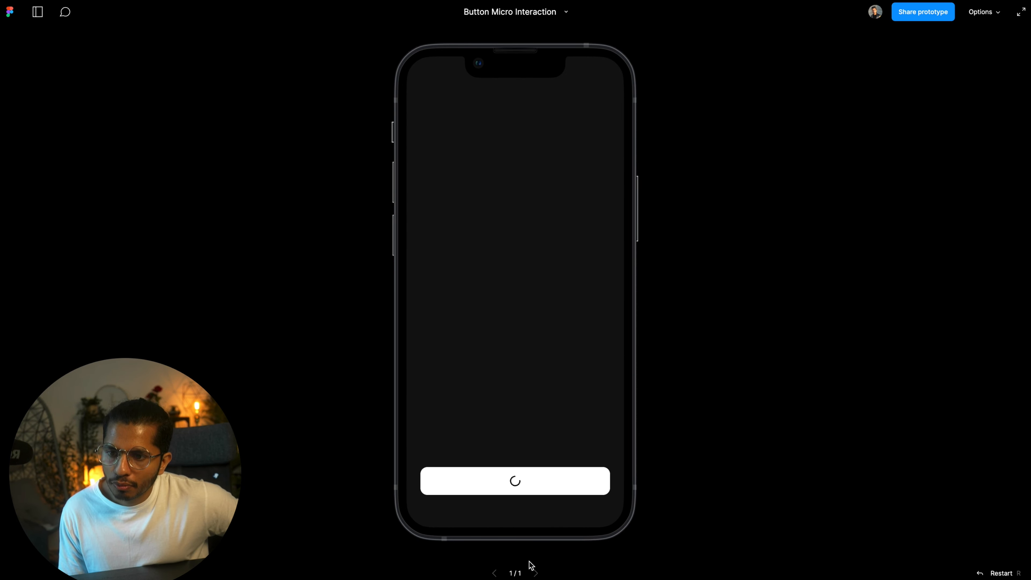
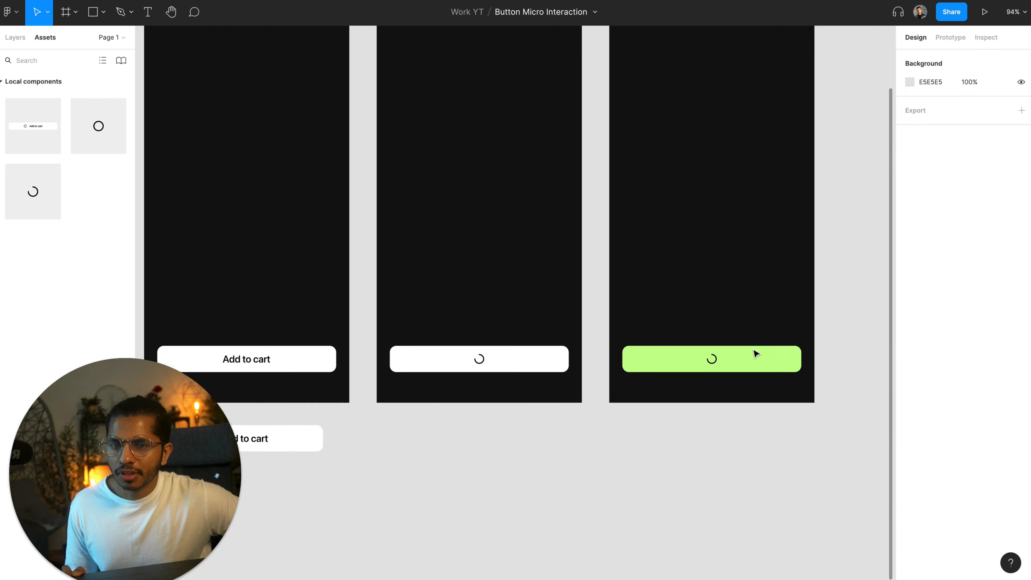
# Place a copy of the circle icon component beside the loader component set and detach that instance
pyautogui.scroll(-3, 769, 379)
pyautogui.hscroll(-2, 769, 380)
pyautogui.scroll(-2, 460, 334)
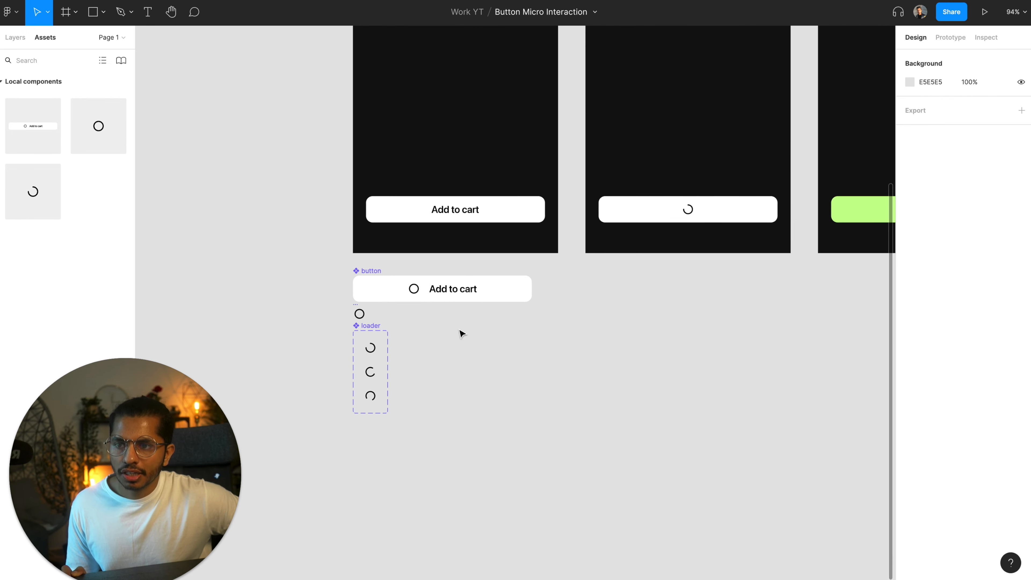
pyautogui.scroll(5, 318, 299)
pyautogui.scroll(-2, 320, 299)
pyautogui.moveTo(271, 200); pyautogui.dragTo(434, 295)
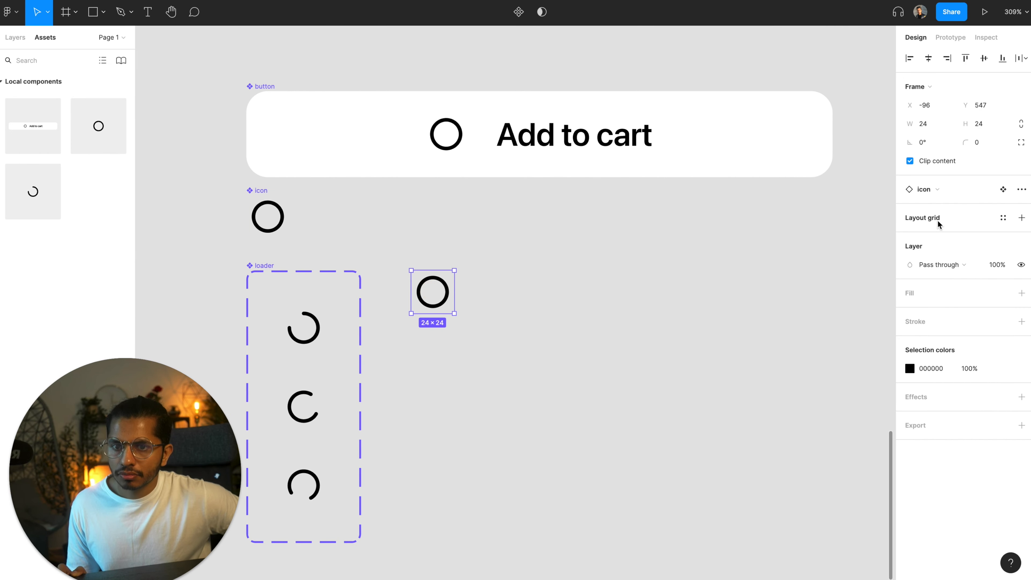
pyautogui.click(1021, 189)
pyautogui.click(990, 212)
# Turn the detached circle icon frame into a new component and rename it check
pyautogui.scroll(5, 508, 329)
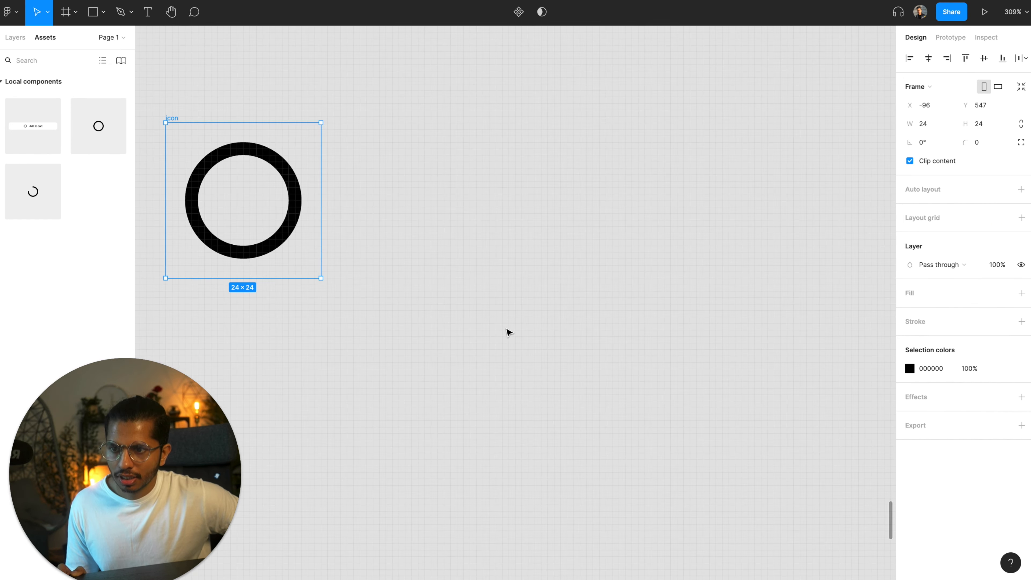
pyautogui.hscroll(-3, 508, 329)
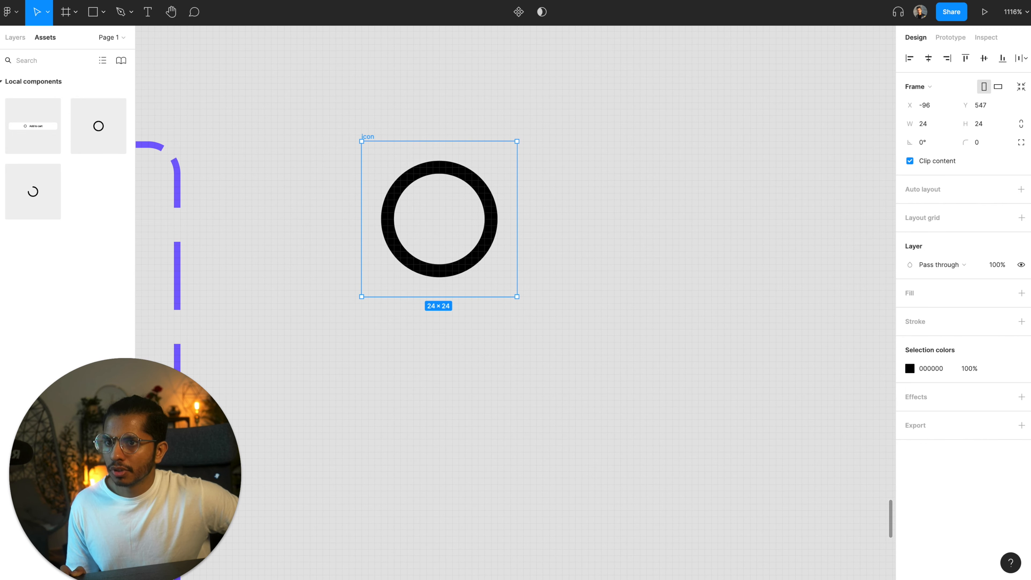
pyautogui.click(519, 12)
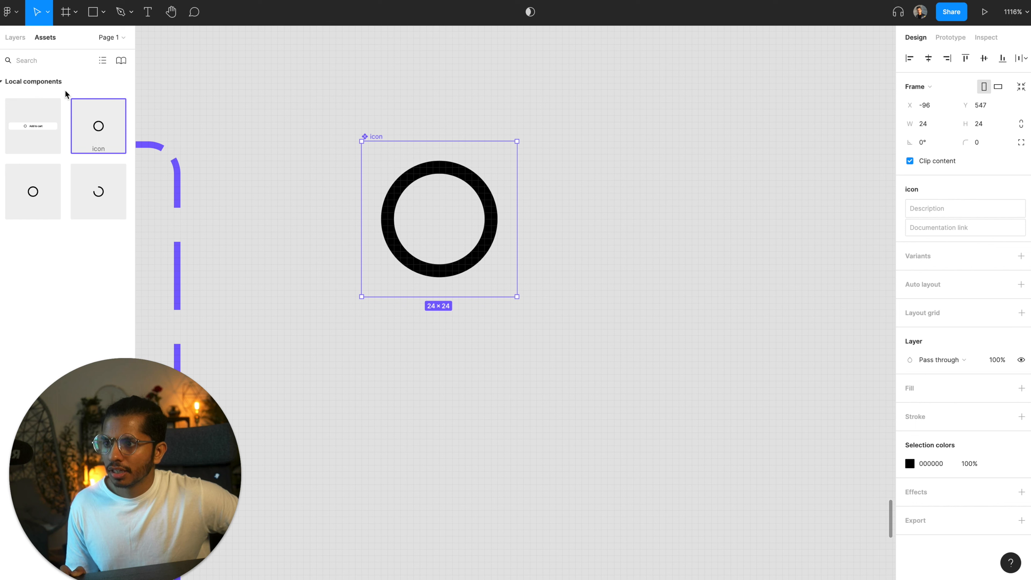
pyautogui.click(15, 38)
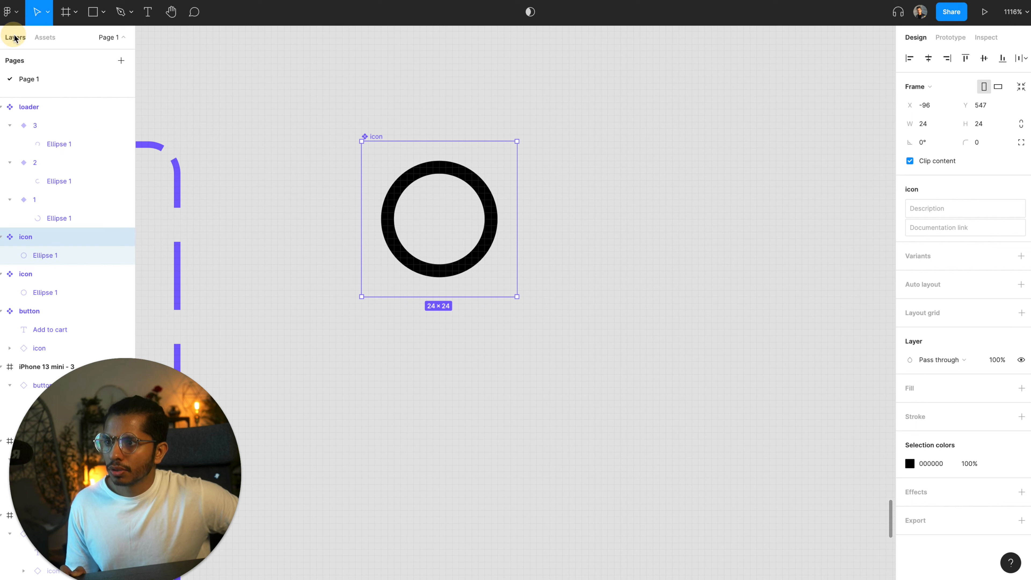
pyautogui.doubleClick(35, 239)
pyautogui.write('check')
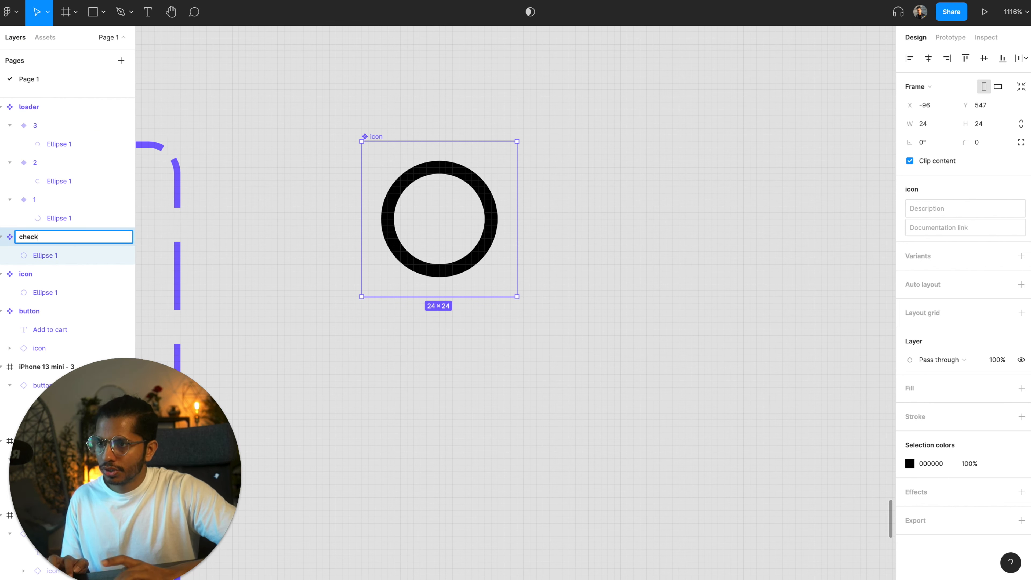
# Launch the Material Design Icons plugin and move its window closer to the check component
pyautogui.rightClick(547, 223)
pyautogui.press('Escape')
pyautogui.click(557, 228)
pyautogui.rightClick(559, 228)
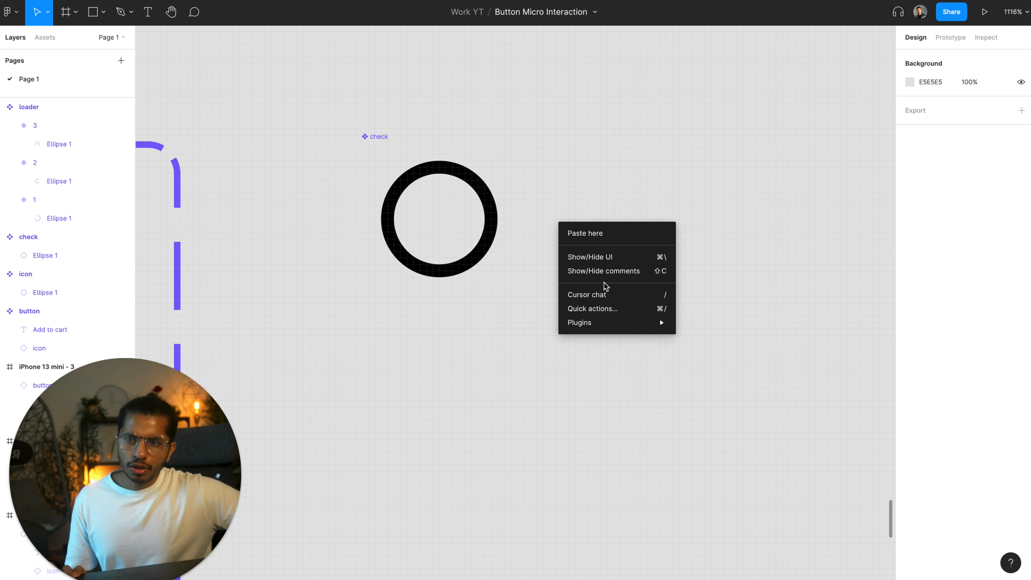
pyautogui.moveTo(607, 328)
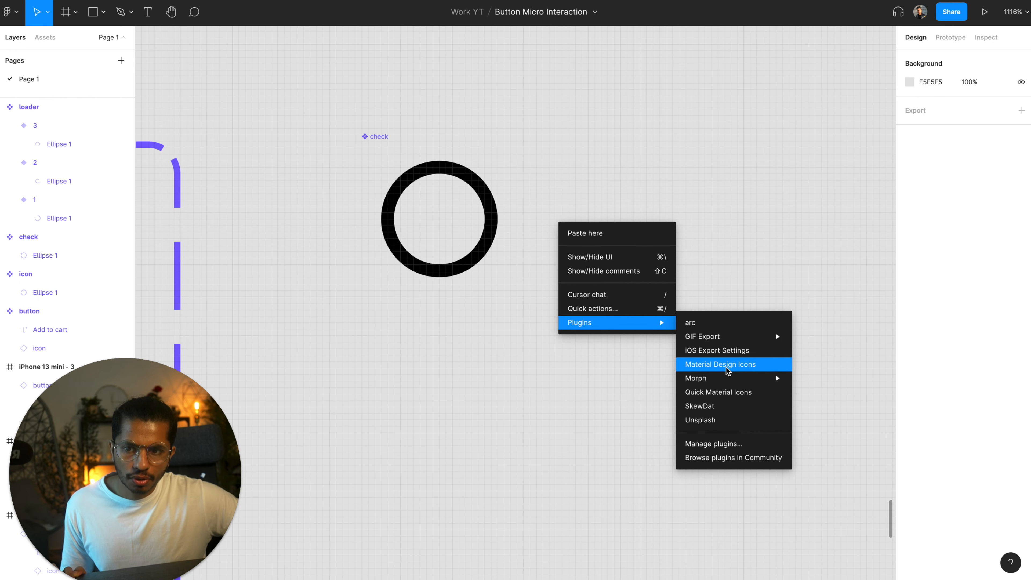
pyautogui.click(757, 364)
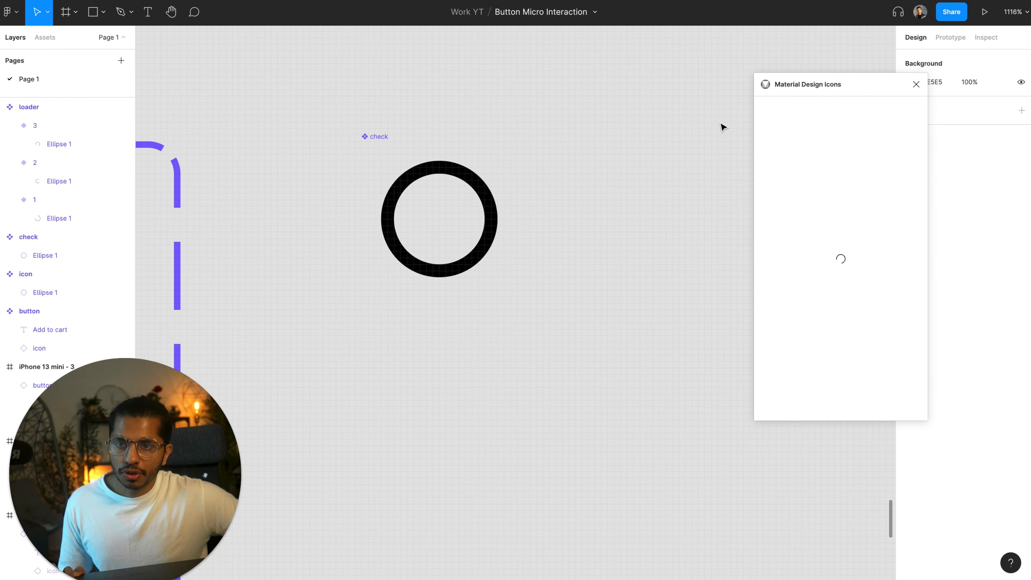
pyautogui.moveTo(874, 87); pyautogui.dragTo(748, 87)
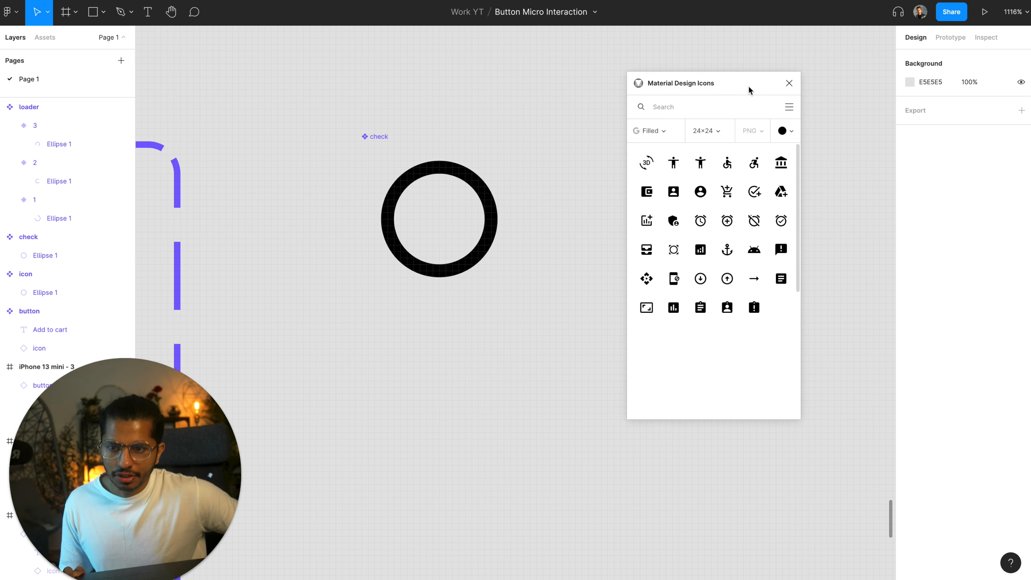
# Search the icon plugin for check, insert the filled 24×24 Check icon, and close the plugin
pyautogui.click(713, 103)
pyautogui.write('check')
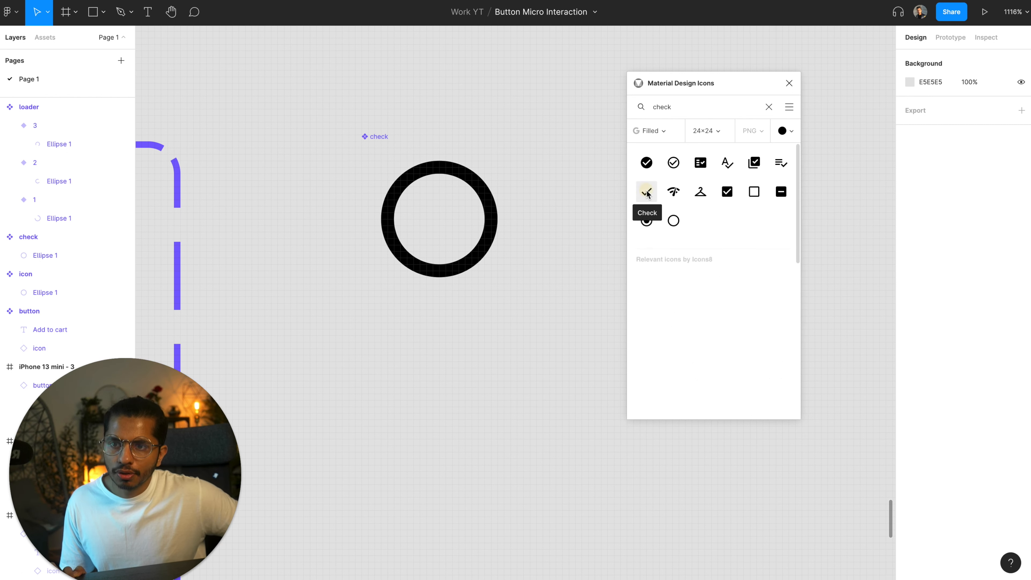
pyautogui.click(646, 191)
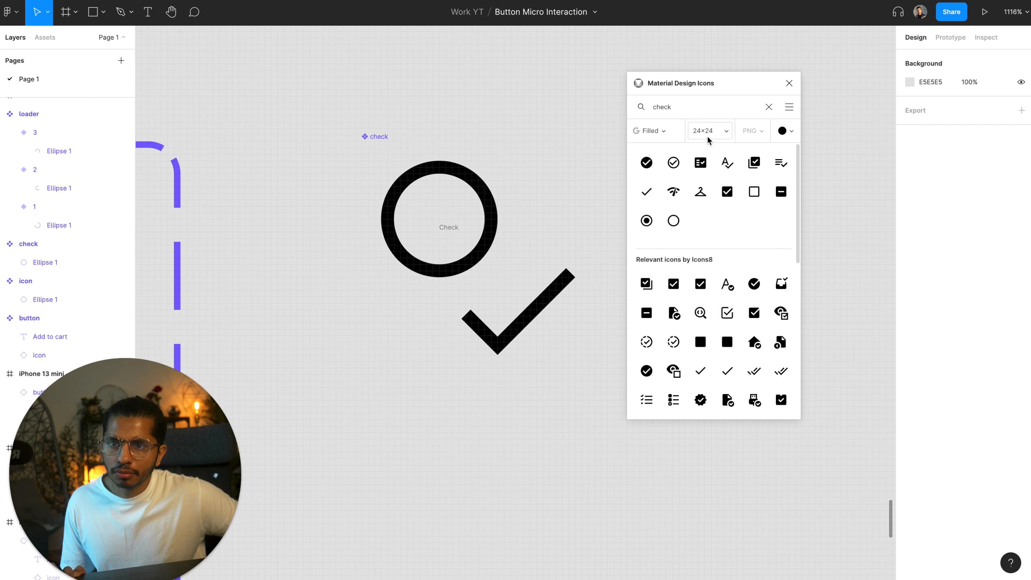
pyautogui.scroll(4, 510, 404)
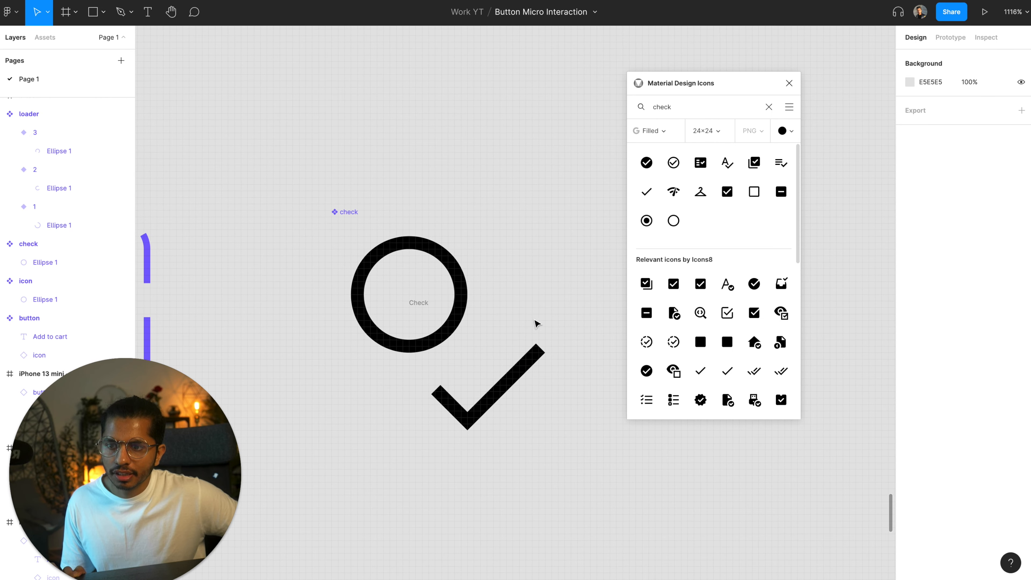
pyautogui.click(789, 83)
# Move the inserted Check frame clear of the check component, to the empty canvas on its right
pyautogui.click(496, 392)
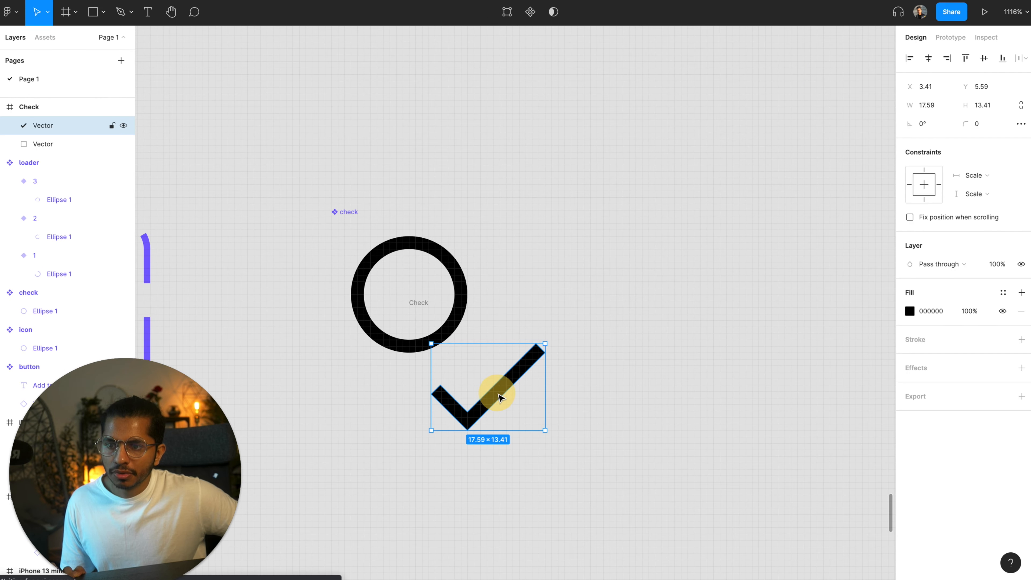
pyautogui.click(44, 107)
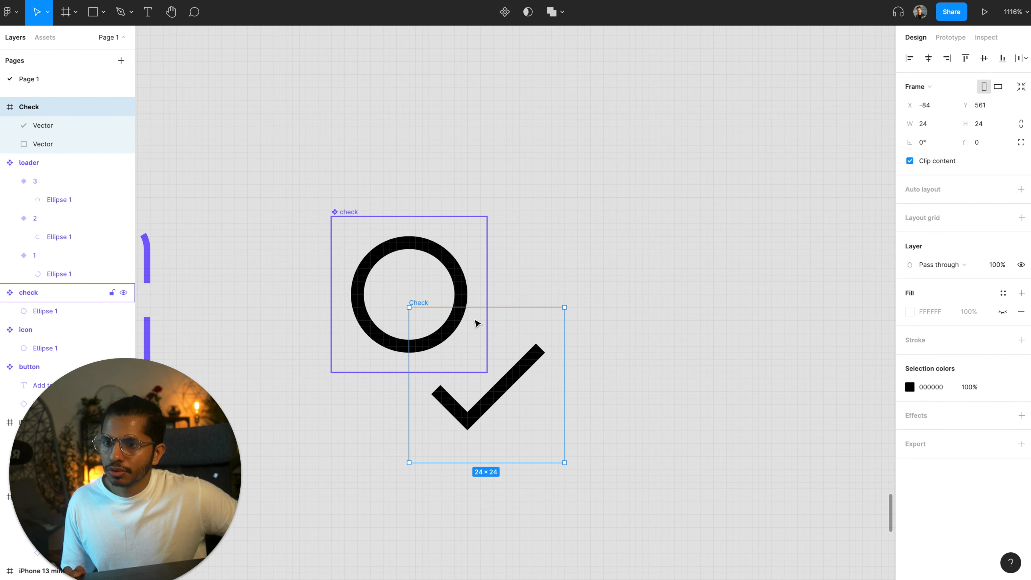
pyautogui.moveTo(510, 391); pyautogui.dragTo(644, 301)
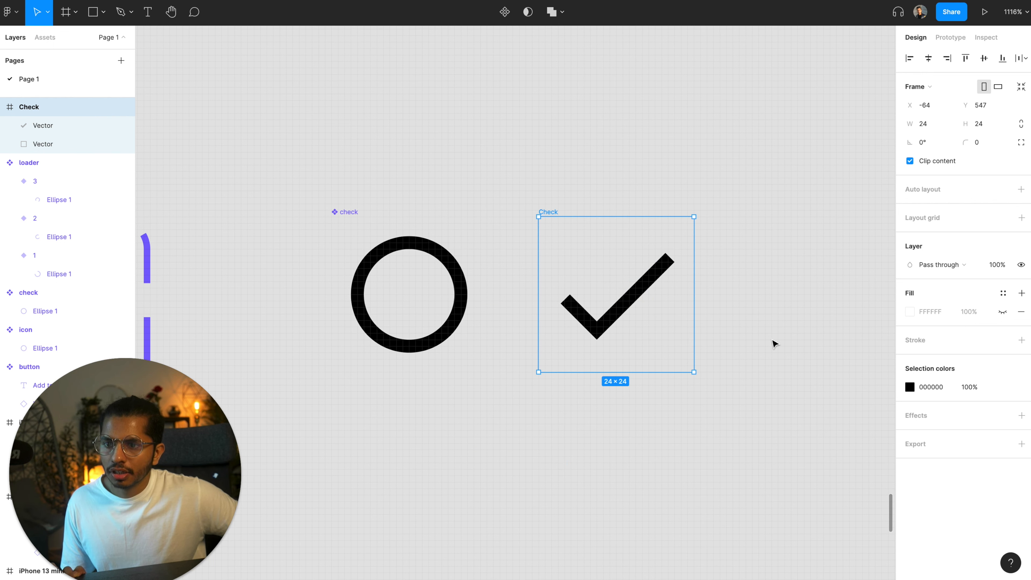
# Cut the checkmark vector out of the inserted Check frame and delete the leftover frame
pyautogui.click(629, 296)
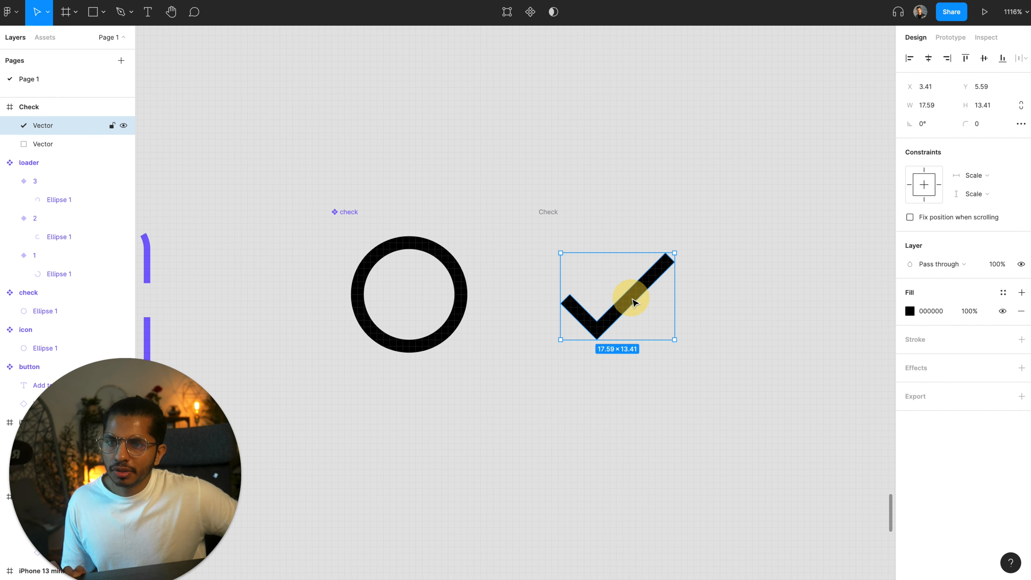
pyautogui.press('Delete')
pyautogui.click(551, 211)
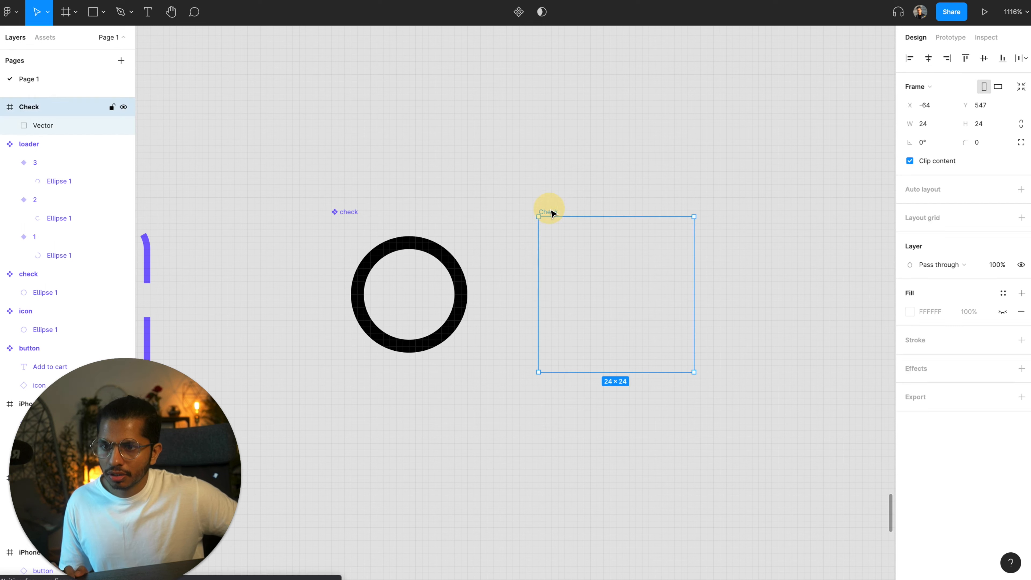
pyautogui.press('Delete')
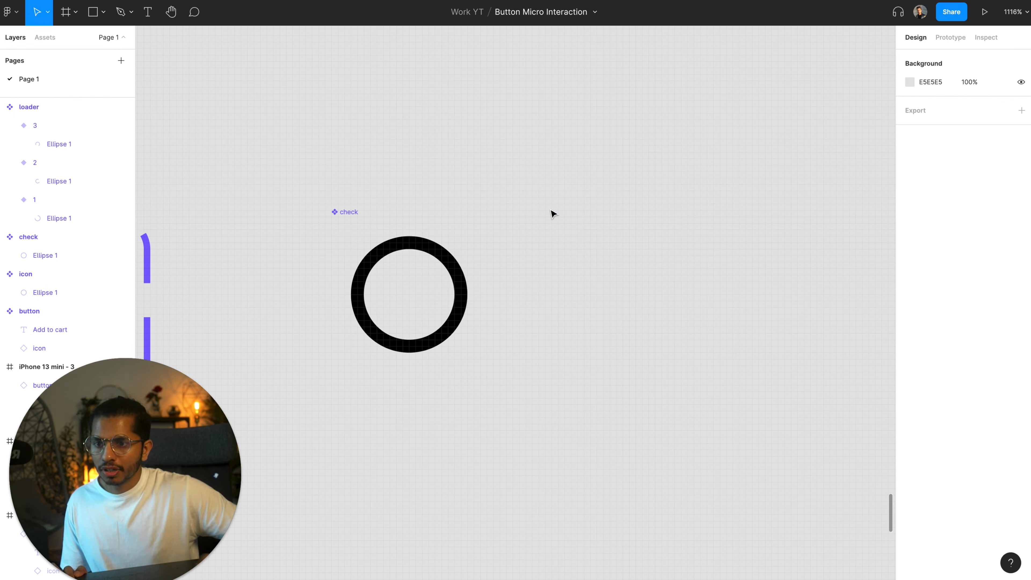
# Paste the checkmark vector into the check component and delete its Ellipse 1 circle
pyautogui.click(340, 211)
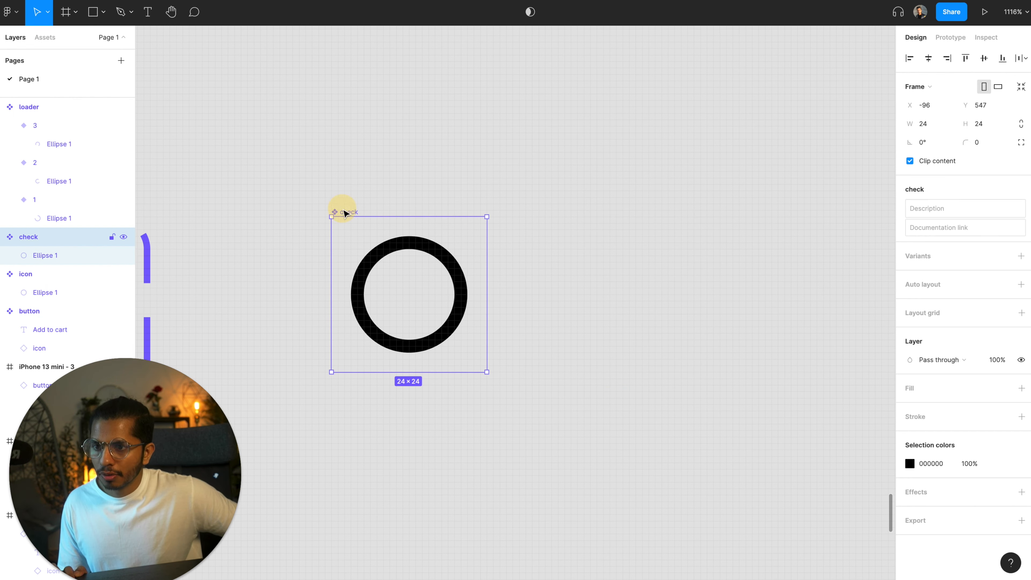
pyautogui.hotkey('ctrl', 'v')
pyautogui.click(406, 292)
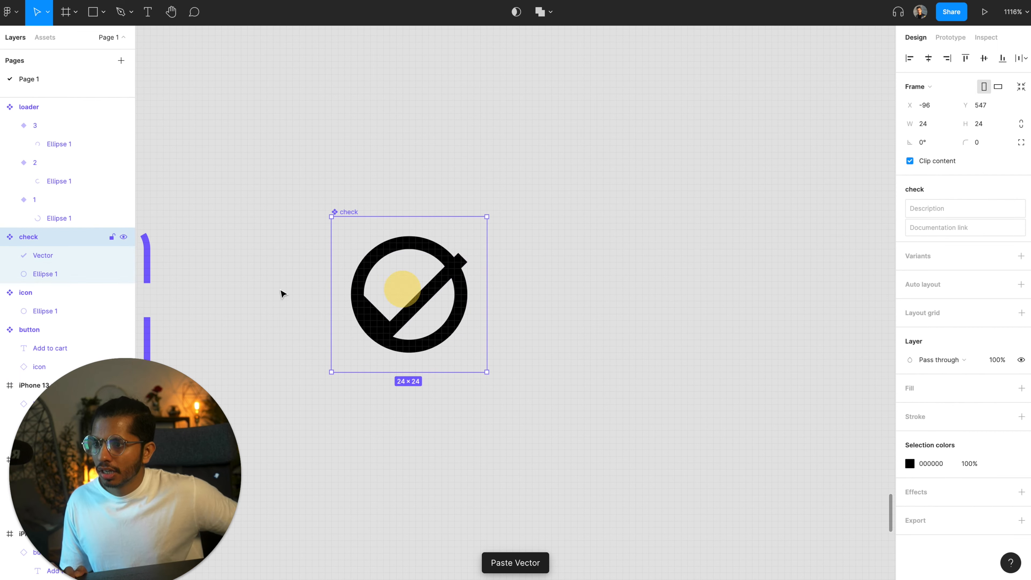
pyautogui.click(70, 269)
pyautogui.press('Delete')
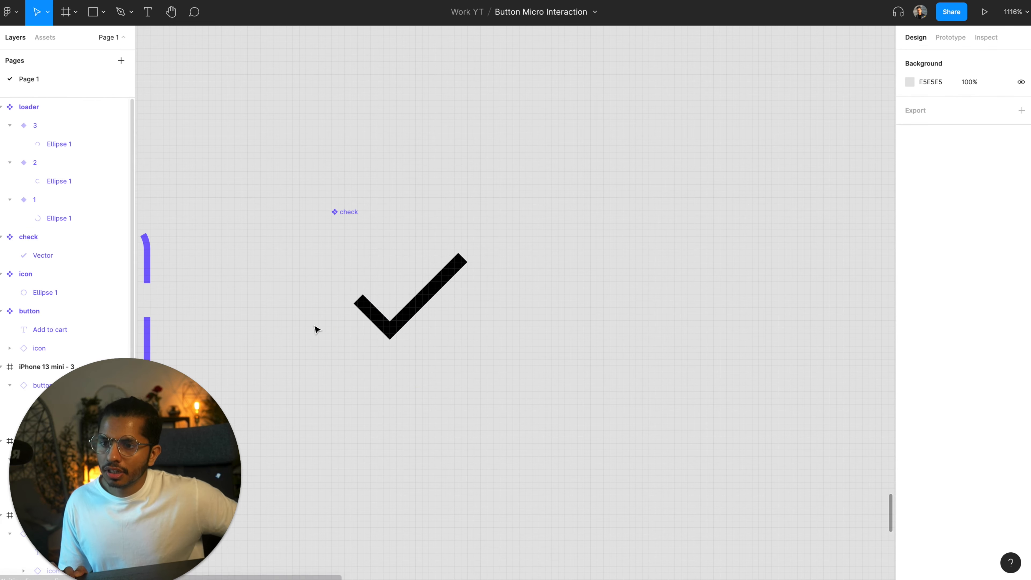
pyautogui.scroll(5, 417, 317)
pyautogui.scroll(-5, 418, 316)
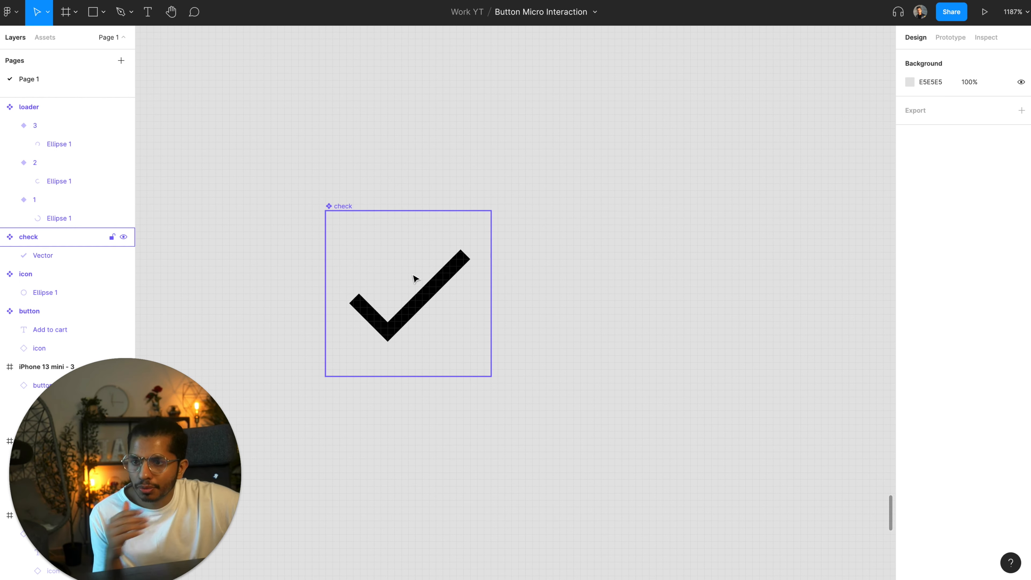
pyautogui.doubleClick(440, 289)
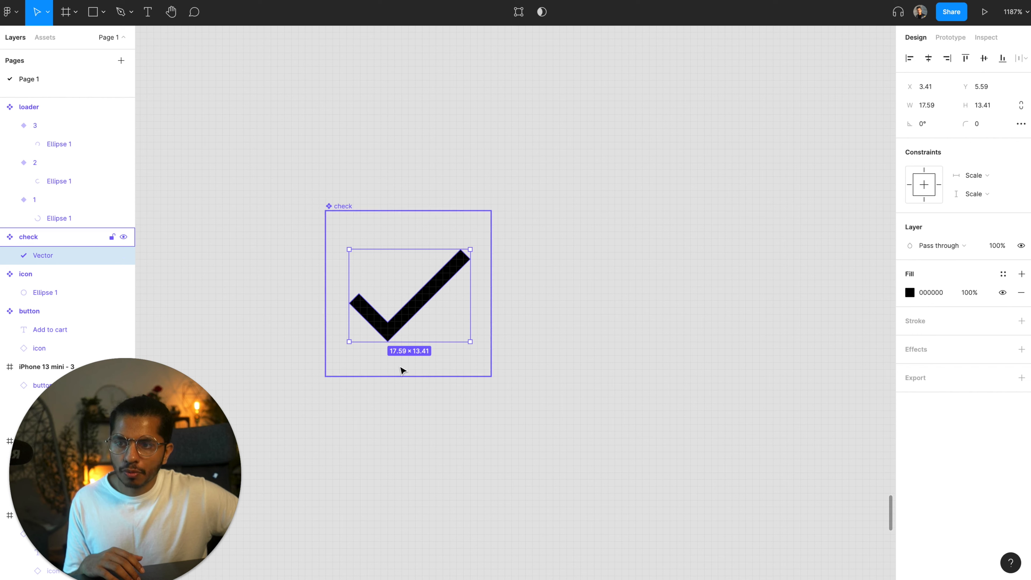
pyautogui.click(403, 385)
# Draw a rectangle about 7 × 2 in the check component over the upper end of the checkmark's short arm
pyautogui.scroll(3, 398, 354)
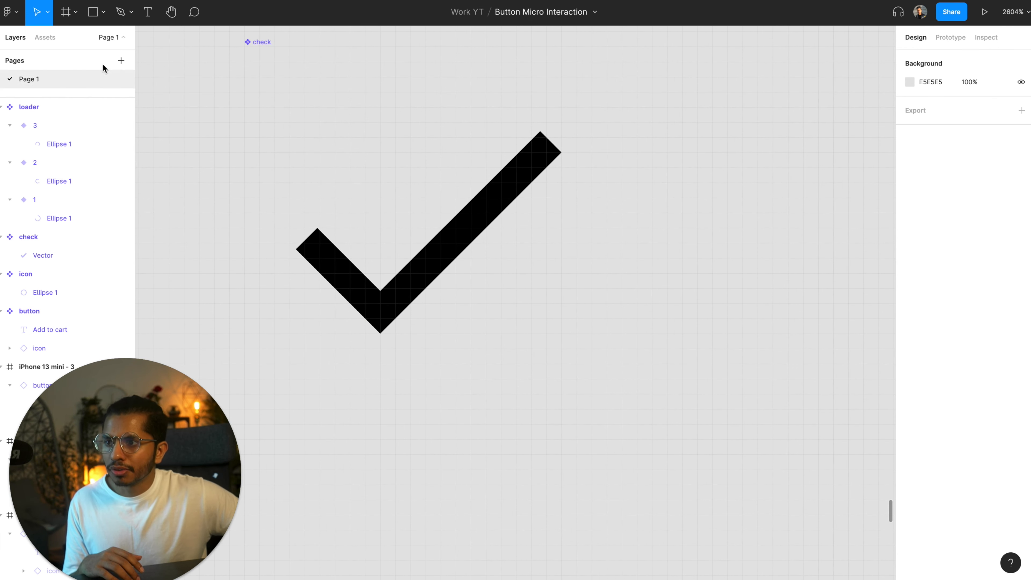
pyautogui.click(95, 19)
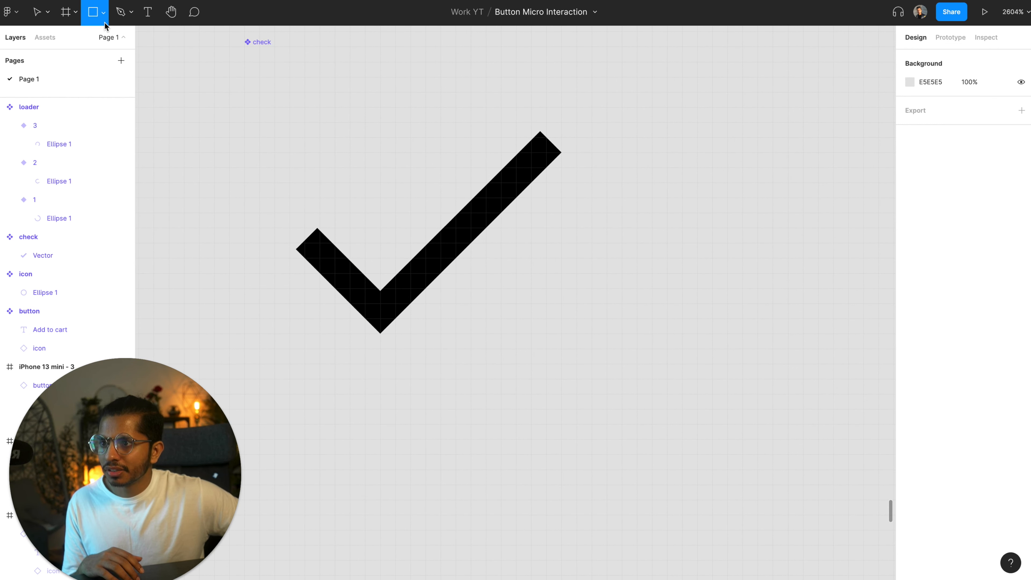
pyautogui.click(104, 12)
pyautogui.click(101, 40)
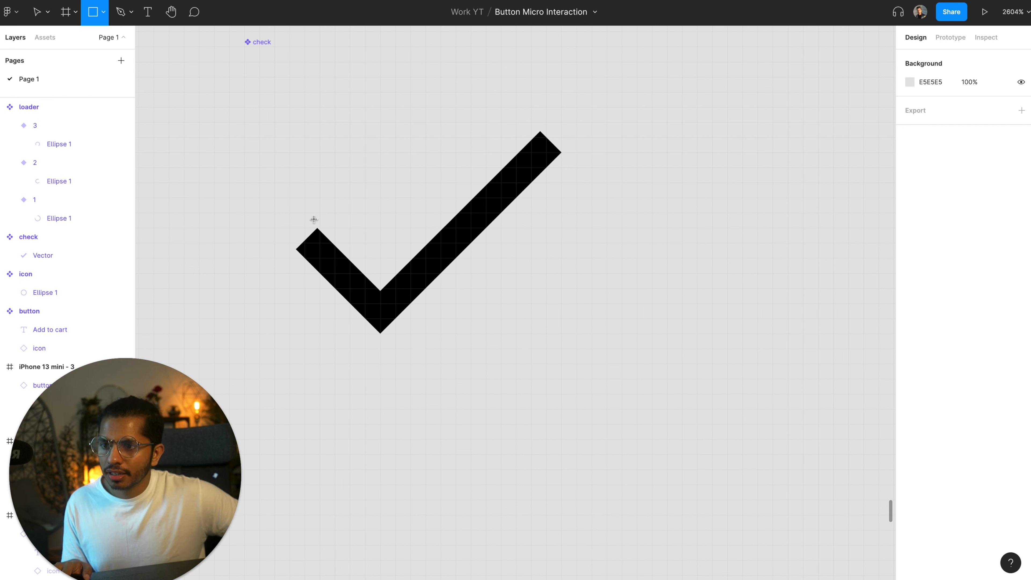
pyautogui.moveTo(304, 215); pyautogui.dragTo(406, 245)
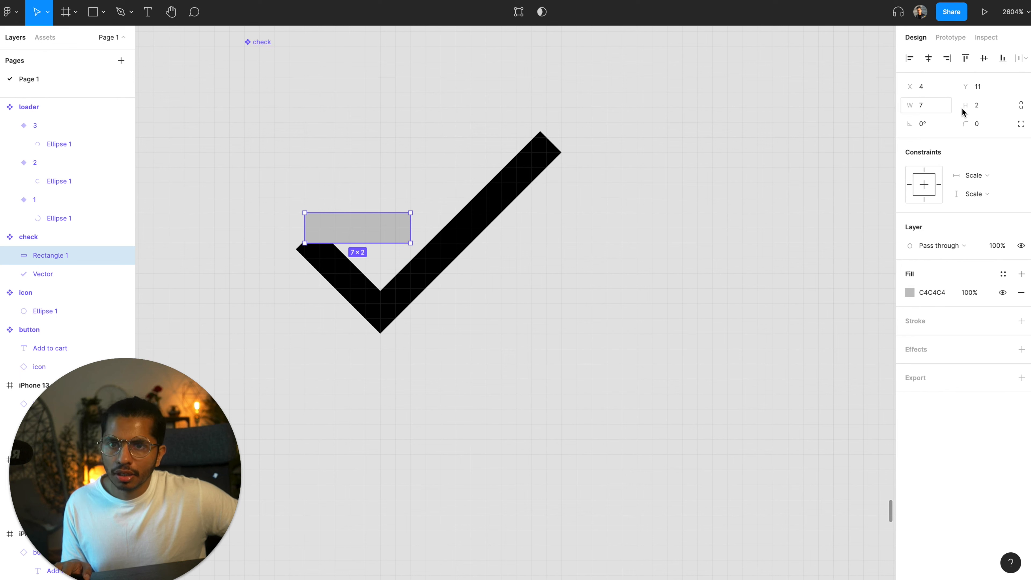
# Shift the rectangle to X 3 and place a duplicate of it above, at X 4, Y 7
pyautogui.moveTo(390, 228); pyautogui.dragTo(377, 225)
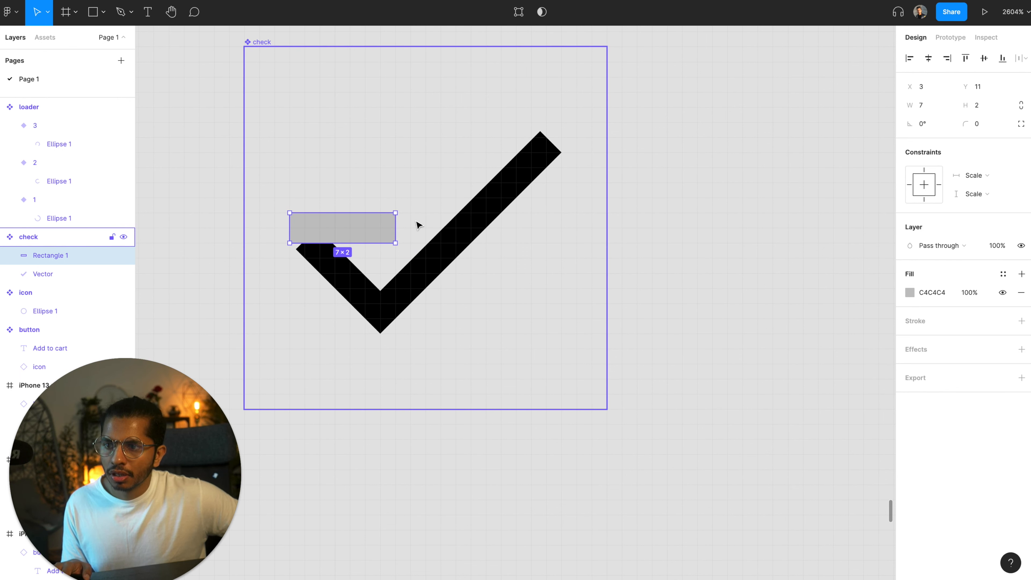
pyautogui.moveTo(362, 234); pyautogui.dragTo(370, 178)
# Rotate the lower rectangle to -45° and place it over the checkmark's short arm, at about X 5.41, Y 12
pyautogui.click(362, 227)
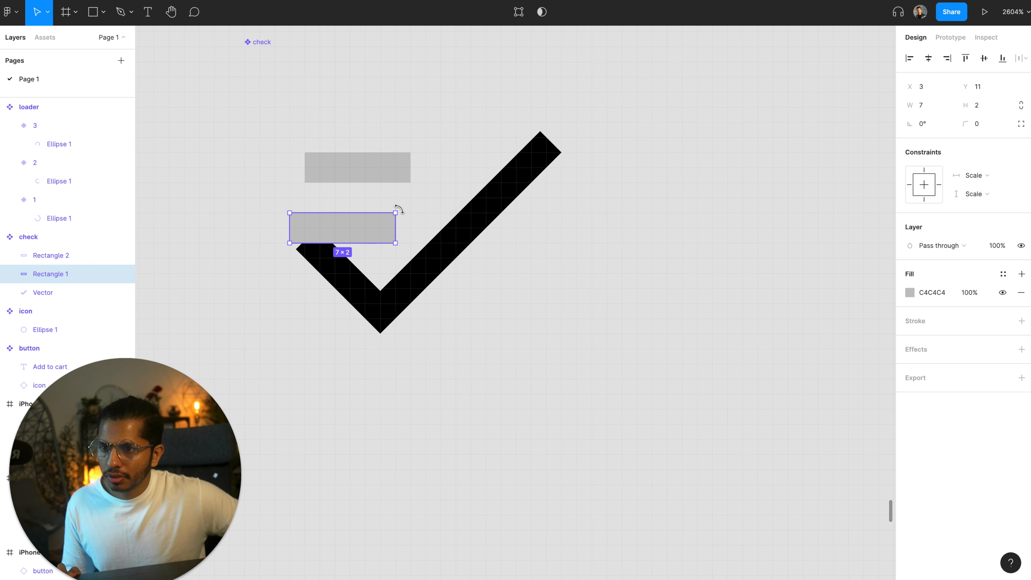
pyautogui.click(930, 123)
pyautogui.write('5')
pyautogui.press('Return')
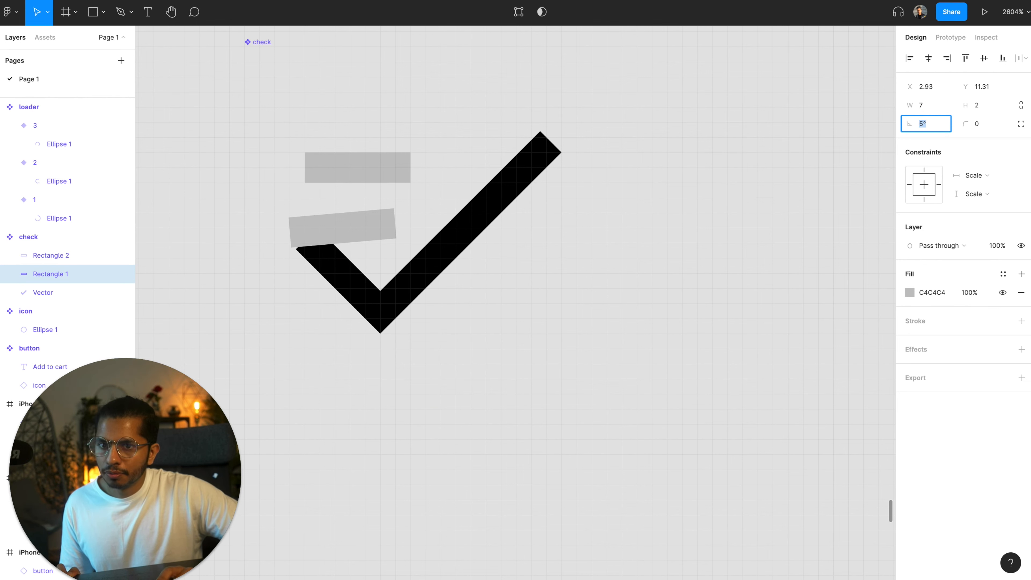
pyautogui.press('Down')
pyautogui.press('Down')
pyautogui.press('Down')
pyautogui.press('Down')
pyautogui.press('Down')
pyautogui.press('Down')
pyautogui.press('Down')
pyautogui.write('-45')
pyautogui.press('Return')
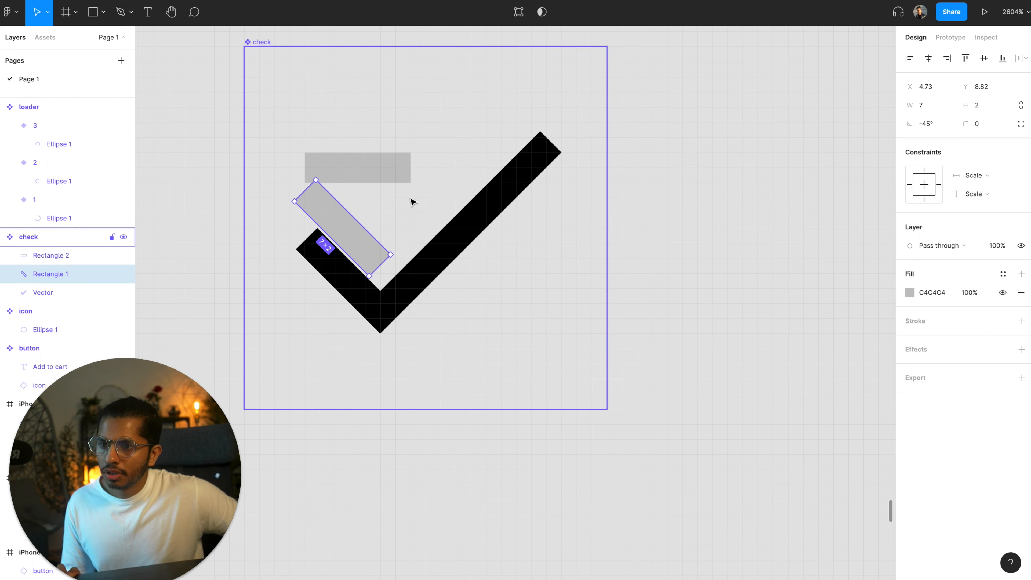
pyautogui.moveTo(339, 237); pyautogui.dragTo(349, 280)
# Stretch the duplicate rectangle to a width of 16 and rotate it to 45°
pyautogui.click(365, 180)
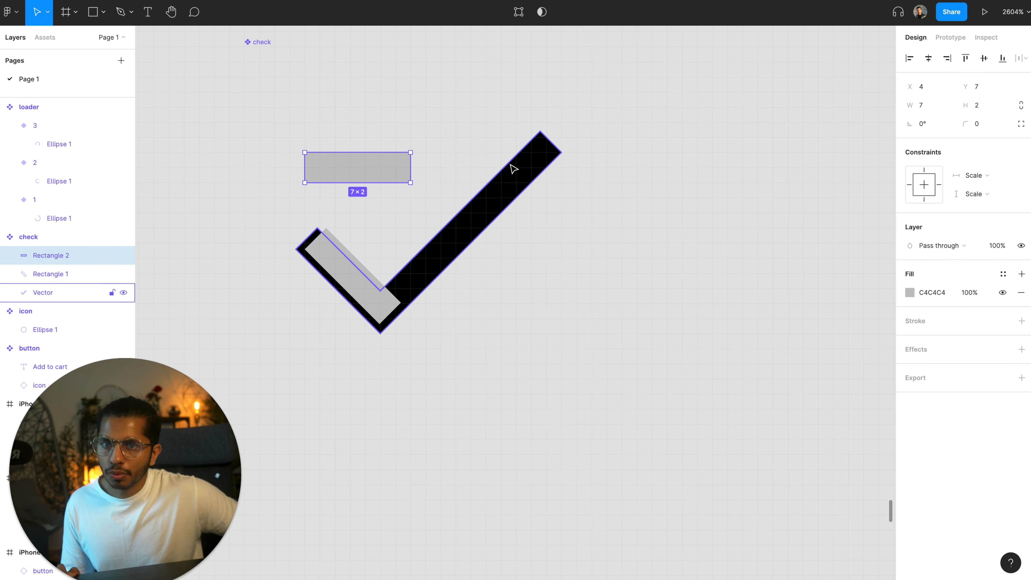
pyautogui.moveTo(409, 163); pyautogui.dragTo(546, 164)
pyautogui.click(932, 124)
pyautogui.write('45')
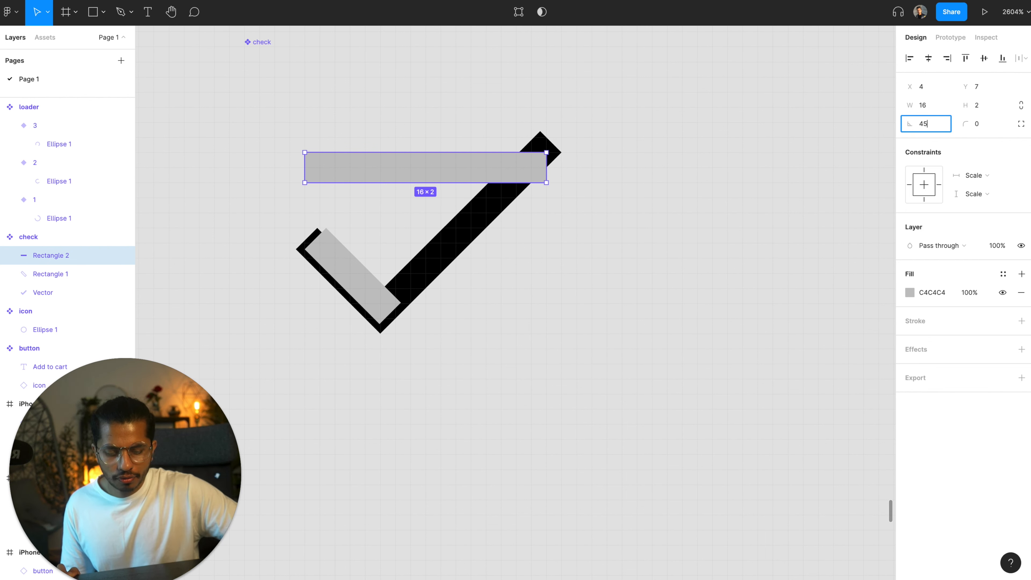
pyautogui.press('Return')
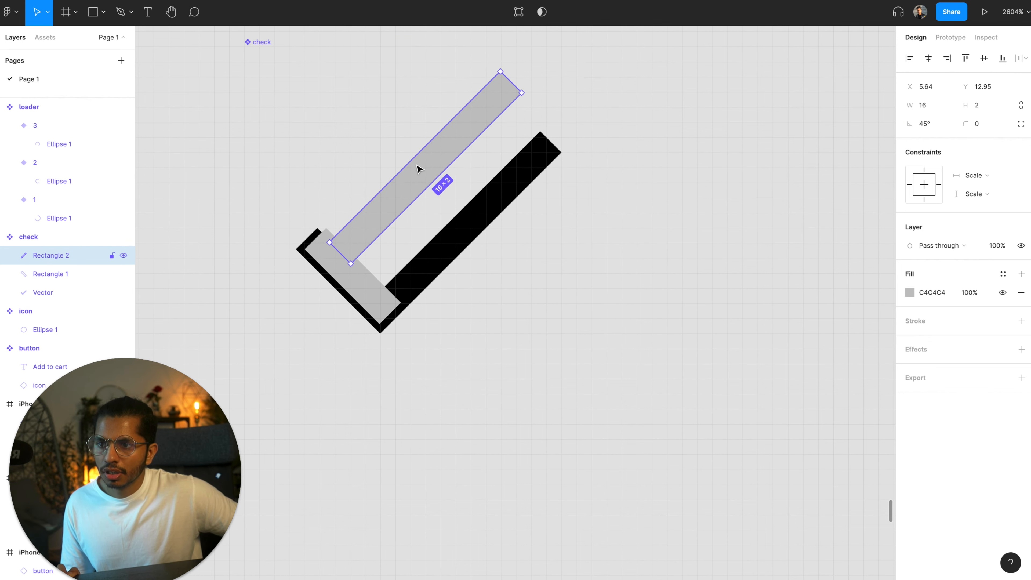
# Move the 16 × 2 rectangle over the checkmark's long arm, at about X 8, Y 17.31
pyautogui.moveTo(432, 169); pyautogui.dragTo(472, 225)
pyautogui.scroll(5, 381, 285)
pyautogui.scroll(-5, 382, 285)
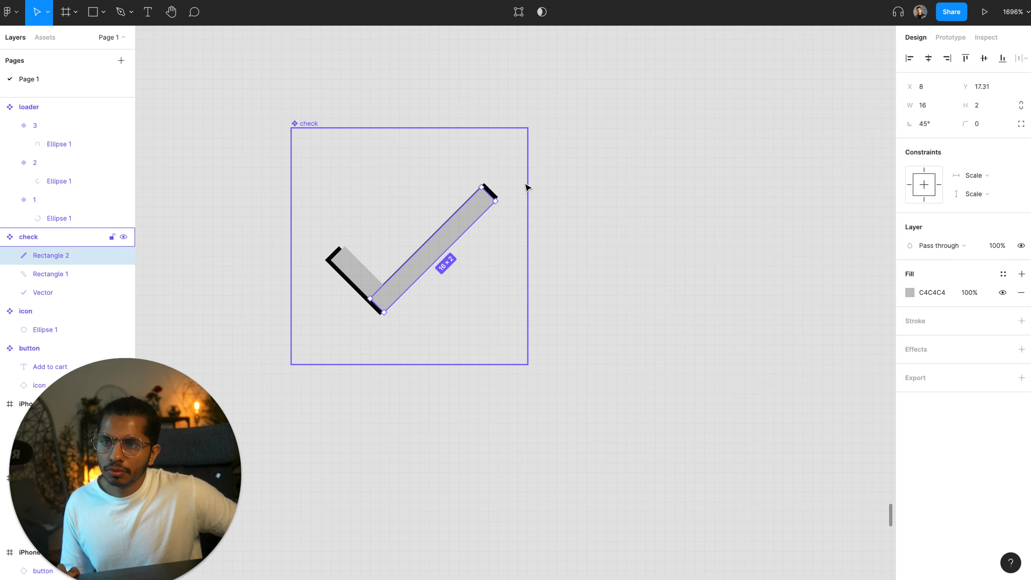
pyautogui.scroll(3, 527, 187)
pyautogui.hscroll(-5, 457, 199)
pyautogui.scroll(-3, 457, 199)
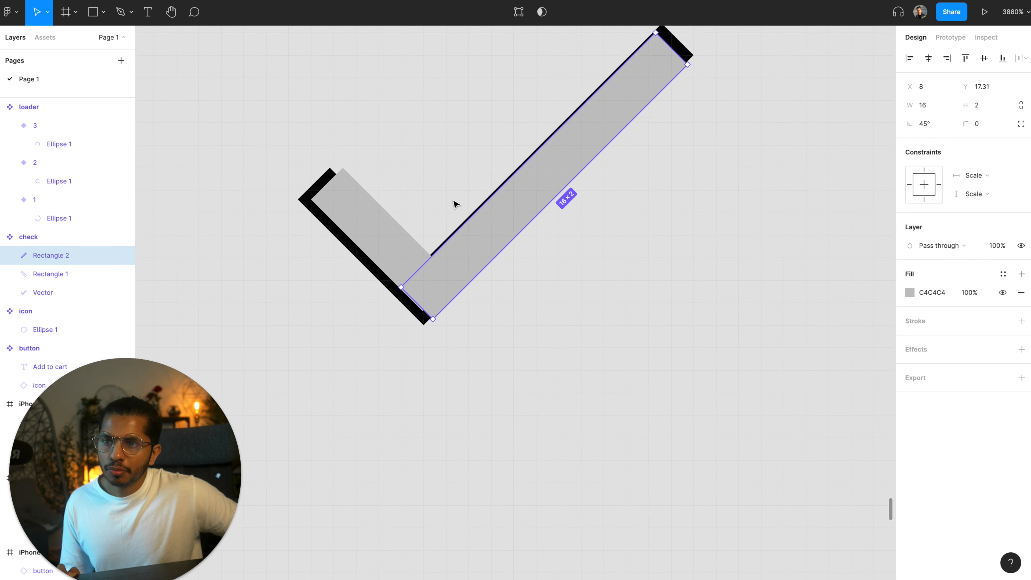
pyautogui.scroll(-5, 455, 204)
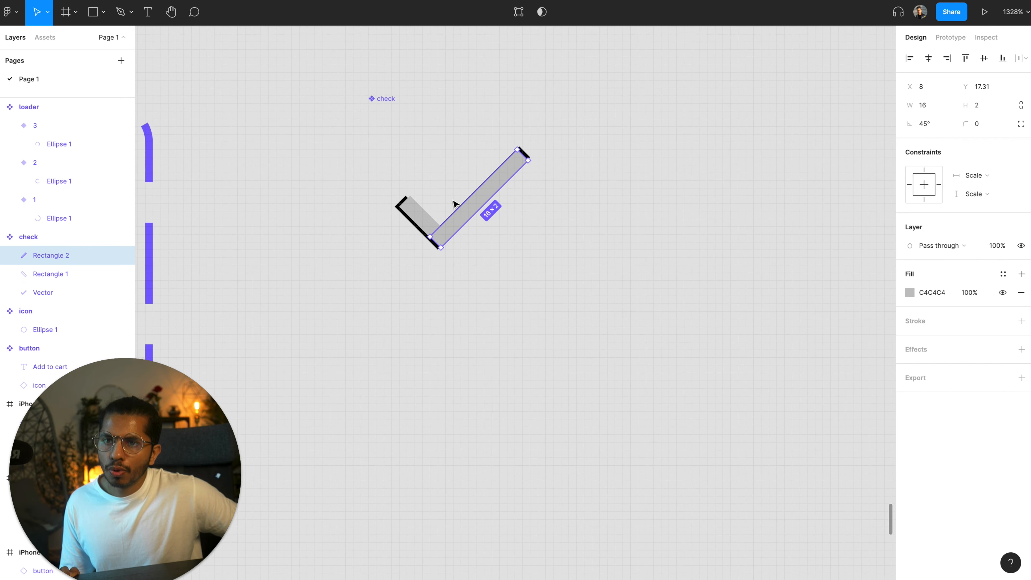
pyautogui.hotkey('ctrl', 'z')
pyautogui.hotkey('ctrl', 'z')
pyautogui.hotkey('ctrl', 'z')
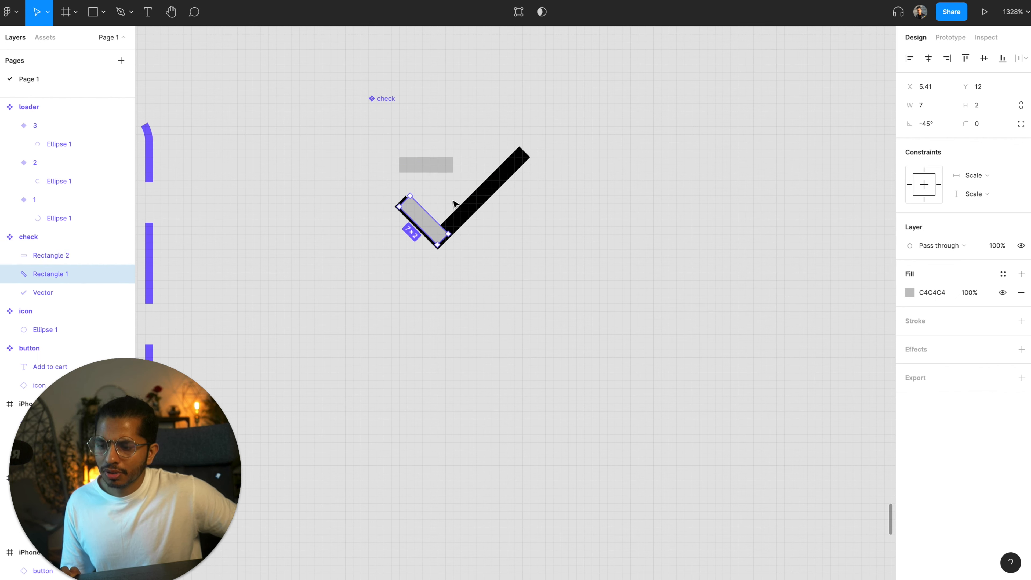
pyautogui.hotkey('ctrl', 'shift', 'z')
pyautogui.hotkey('ctrl', 'shift', 'z')
pyautogui.hotkey('ctrl', 'shift', 'z')
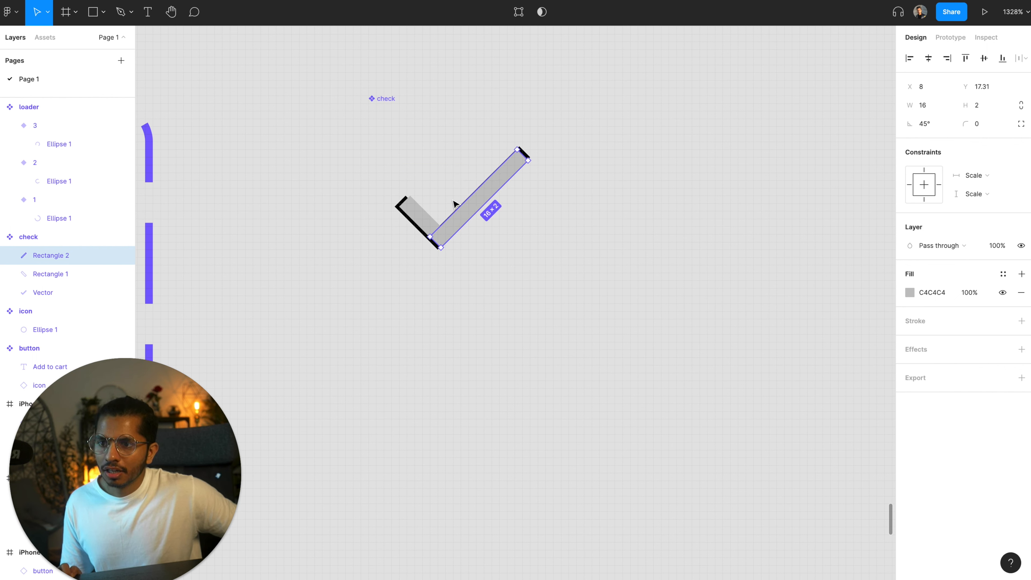
# Set the long-arm rectangle's width to 17 and the short-arm rectangle's width to 8
pyautogui.scroll(4, 493, 211)
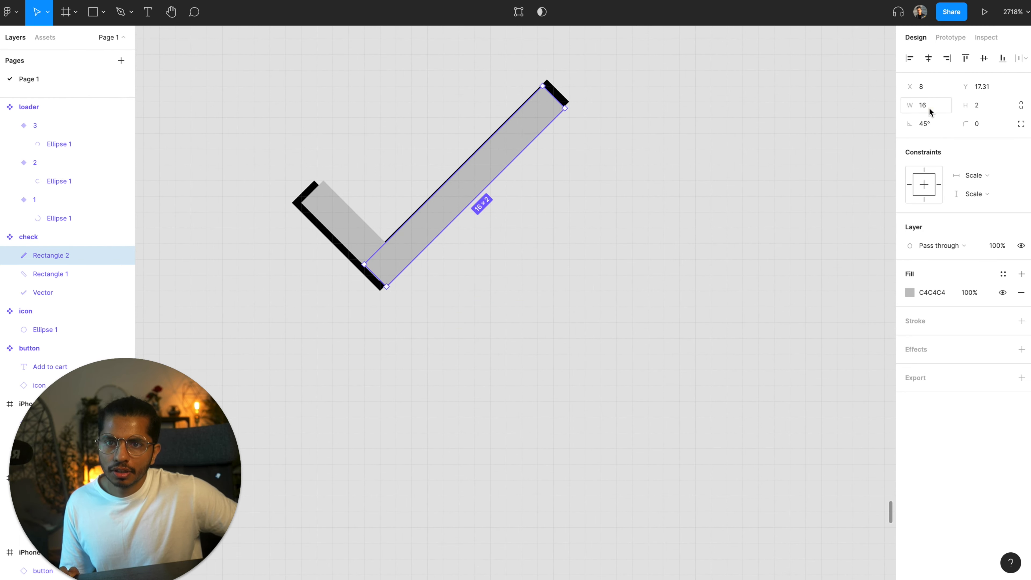
pyautogui.press('Up')
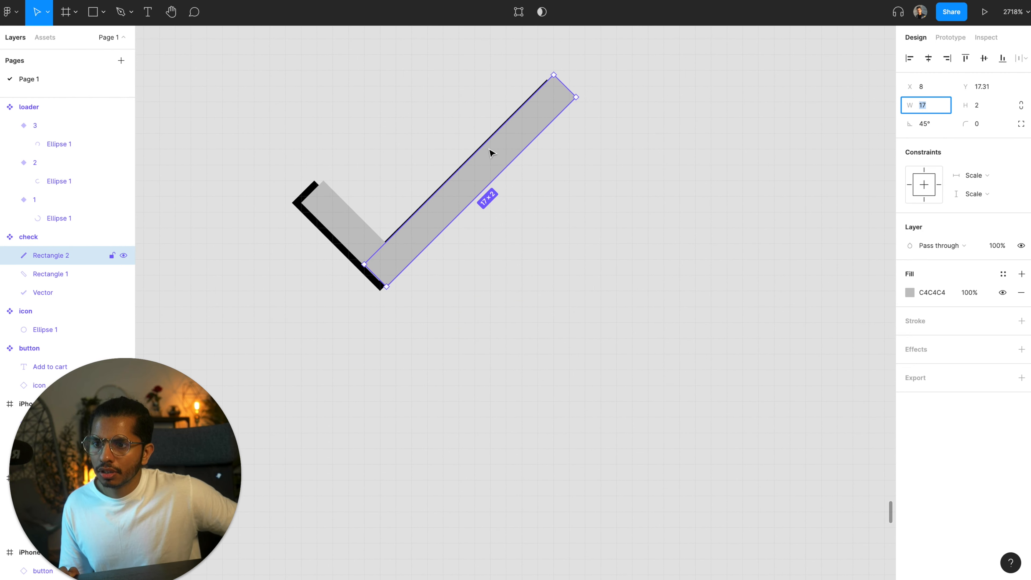
pyautogui.click(347, 216)
pyautogui.click(931, 105)
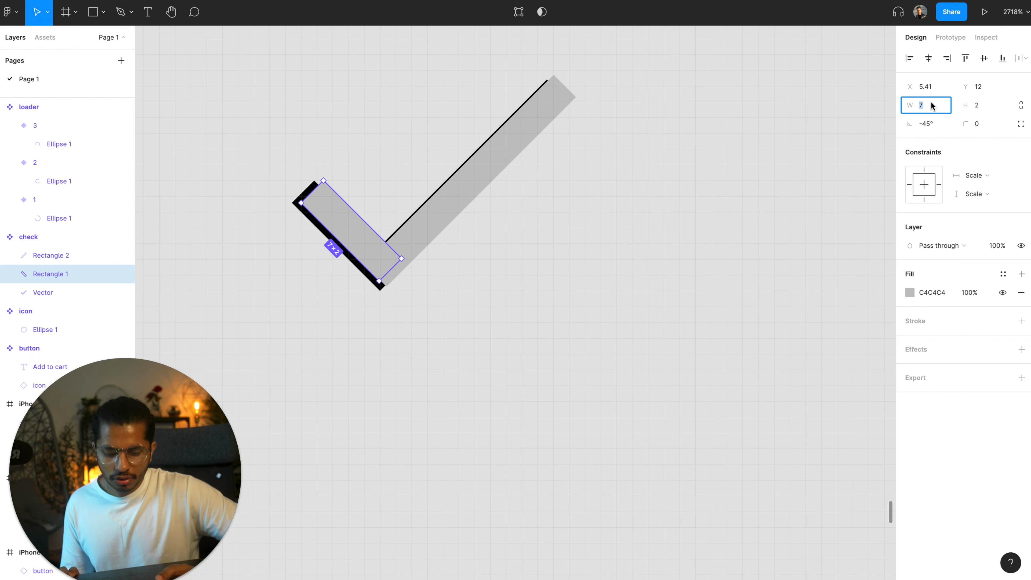
pyautogui.press('Up')
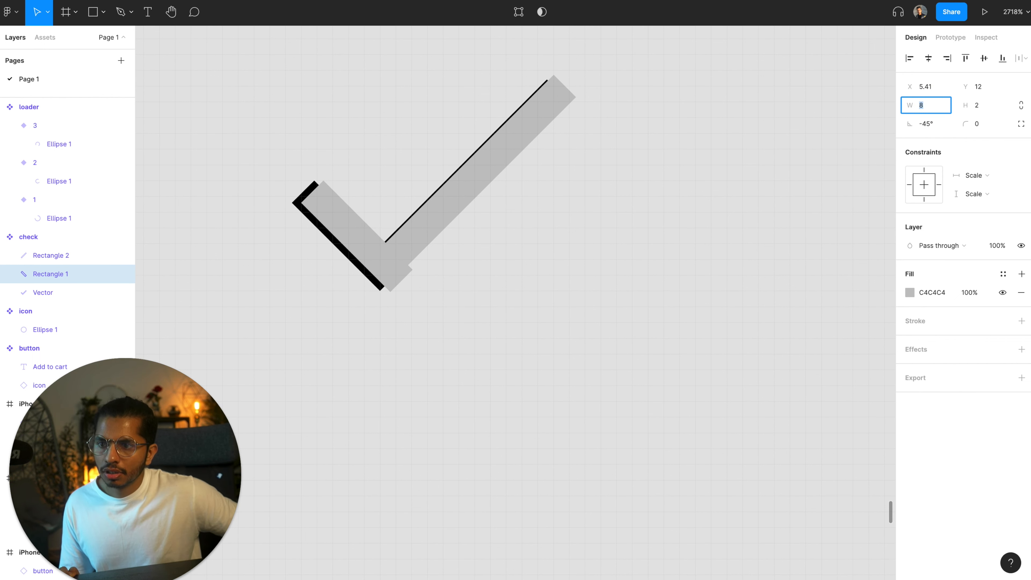
# Shift the short-arm rectangle horizontally to an X position of 4.41
pyautogui.click(942, 90)
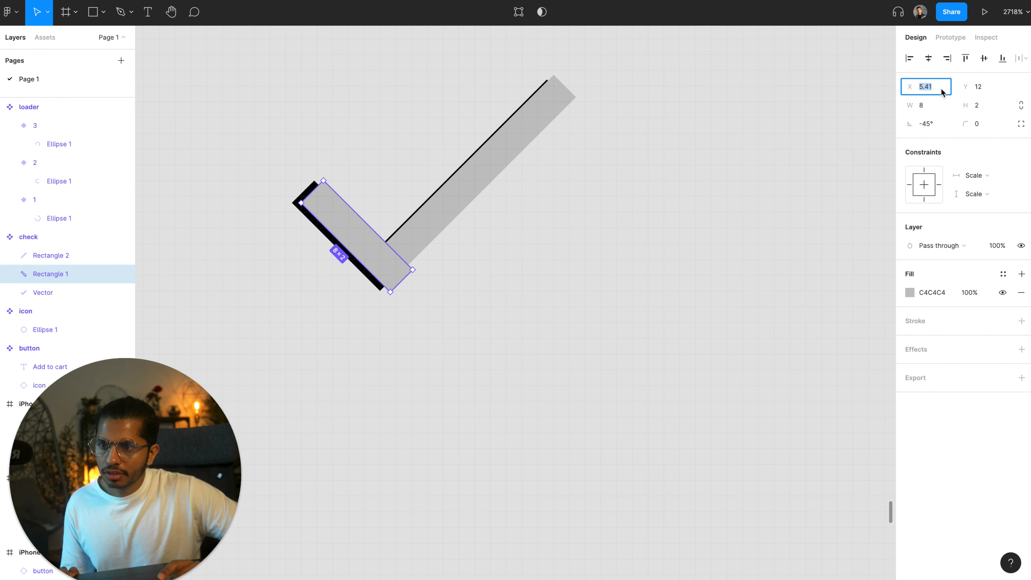
pyautogui.press('Down')
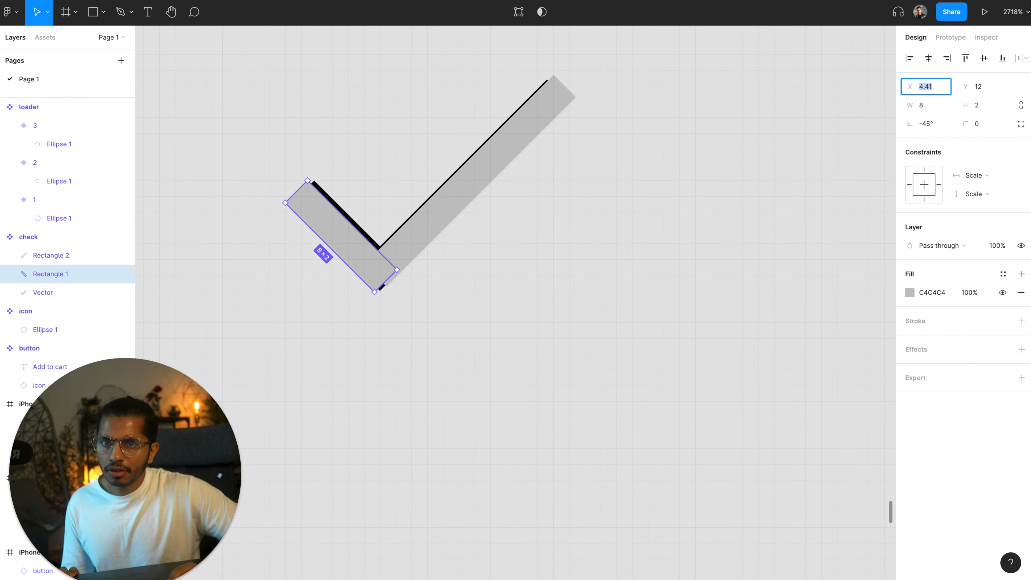
pyautogui.scroll(5, 440, 241)
pyautogui.scroll(-5, 440, 240)
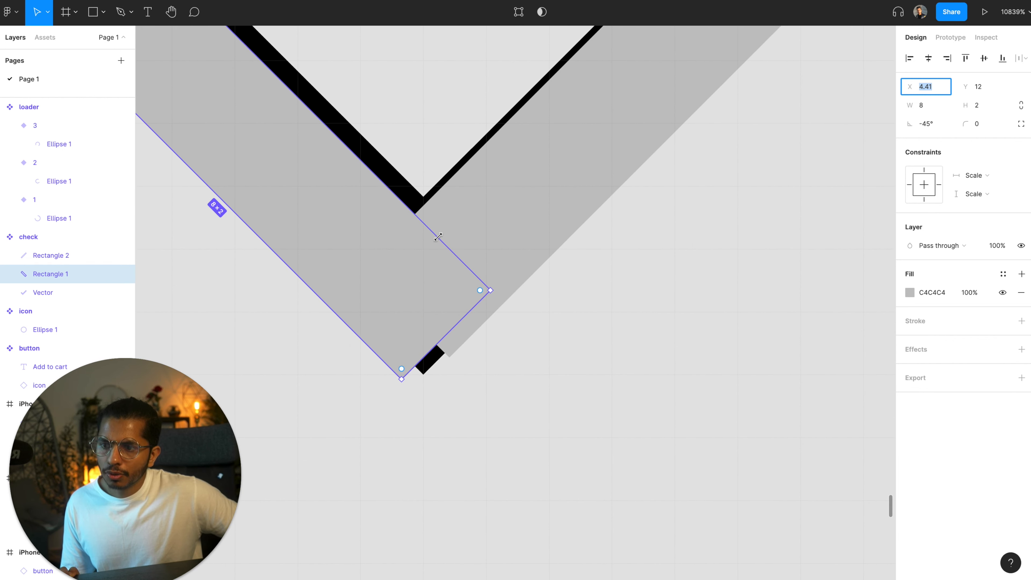
# Reposition the long-arm rectangle at X 7 and Y 18
pyautogui.click(560, 223)
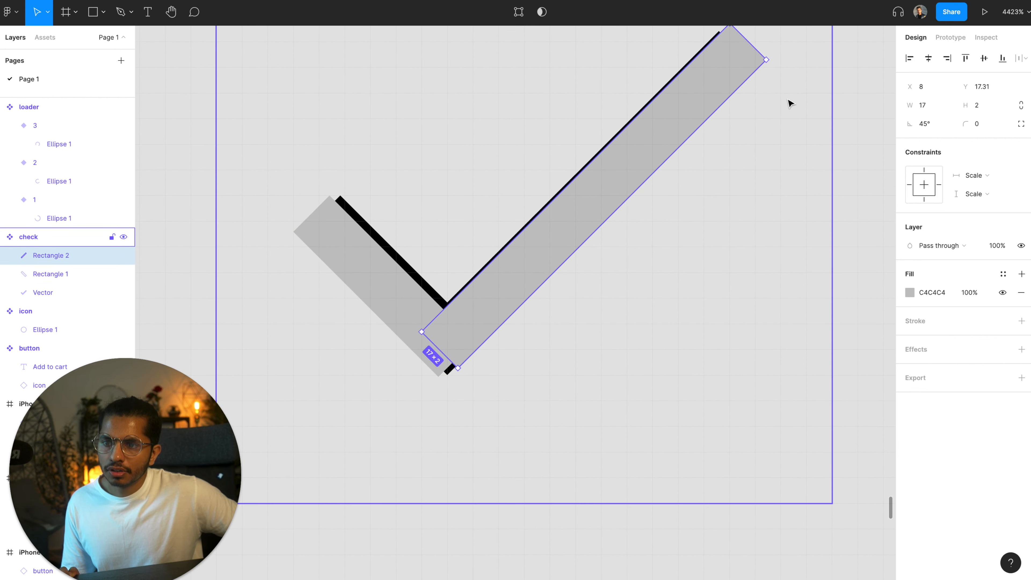
pyautogui.click(934, 87)
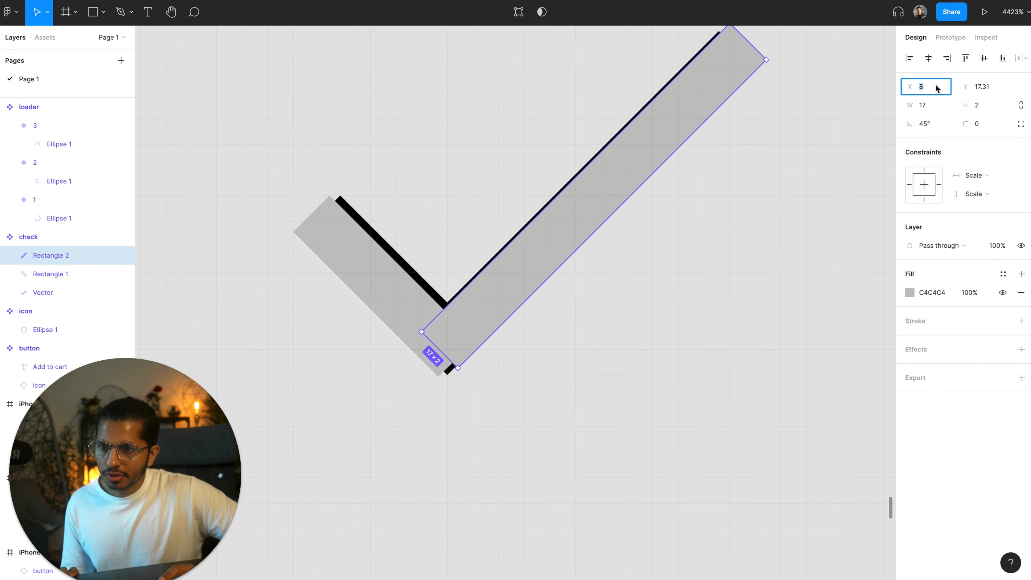
pyautogui.press('Down')
pyautogui.click(979, 87)
pyautogui.press('Up')
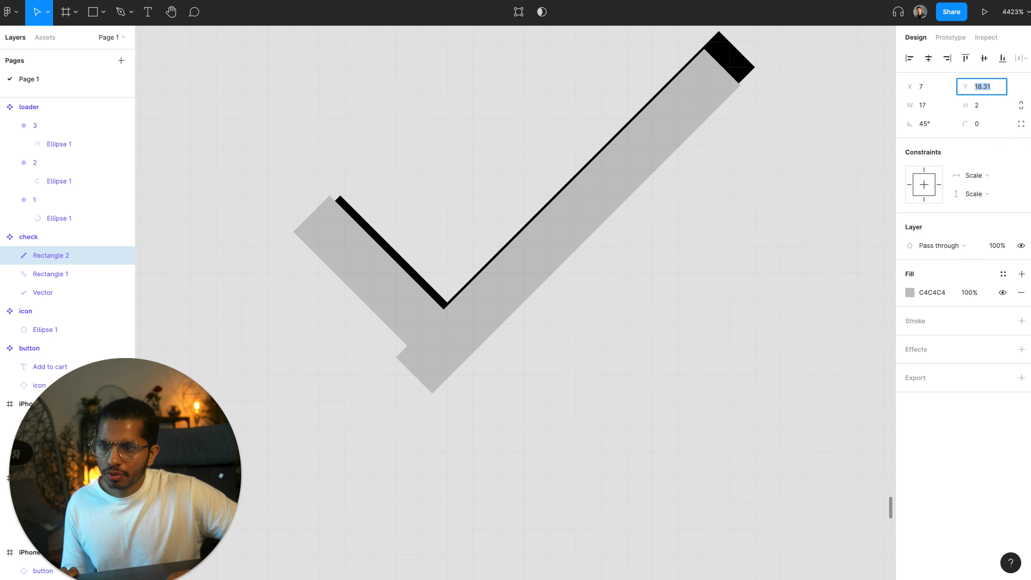
pyautogui.click(999, 86)
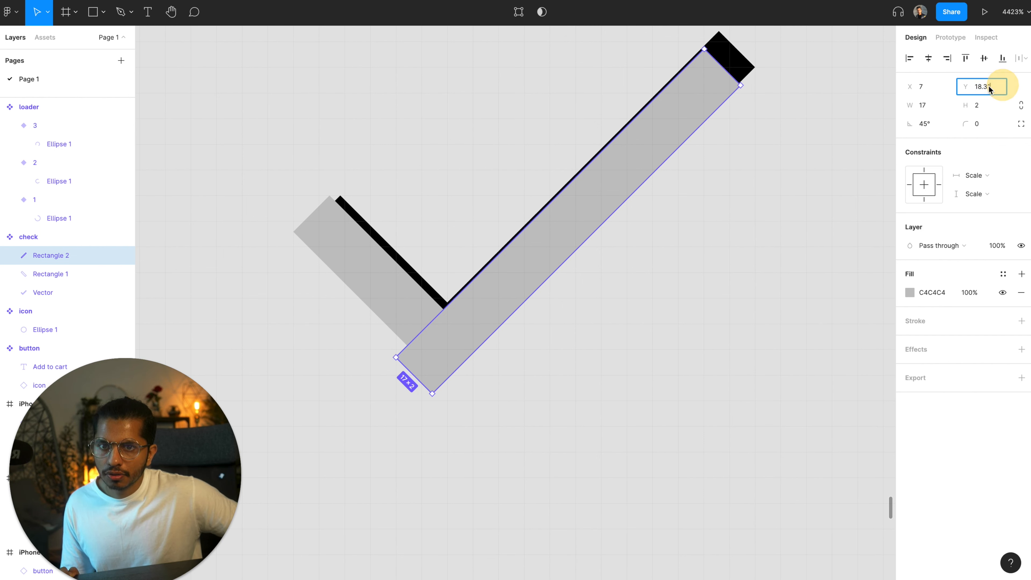
pyautogui.moveTo(984, 89); pyautogui.dragTo(999, 89)
pyautogui.press('BackSpace')
pyautogui.press('Return')
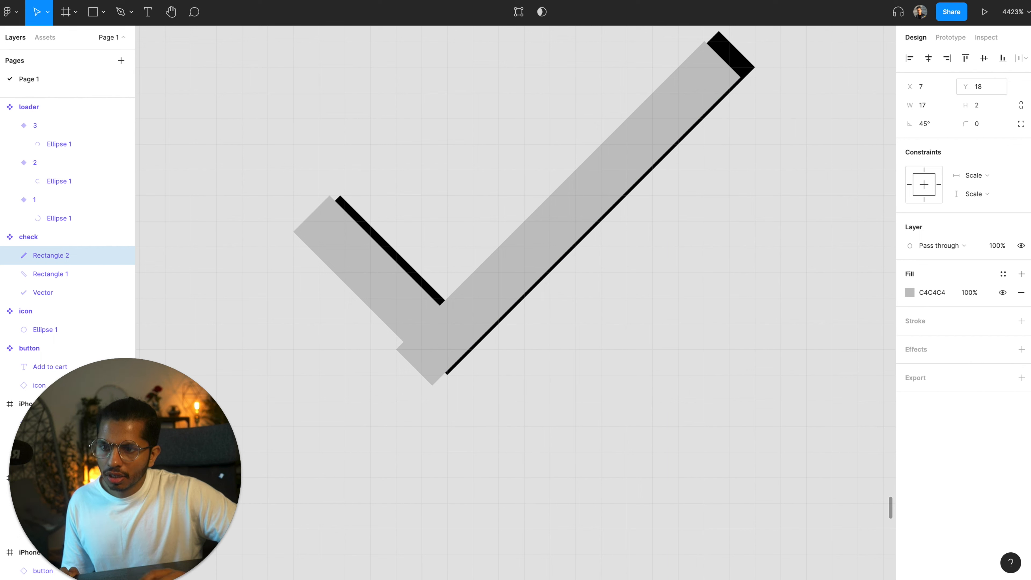
# Fine-tune the long-arm rectangle's X position to 7.6 so its lower end meets the short arm's corner
pyautogui.click(929, 86)
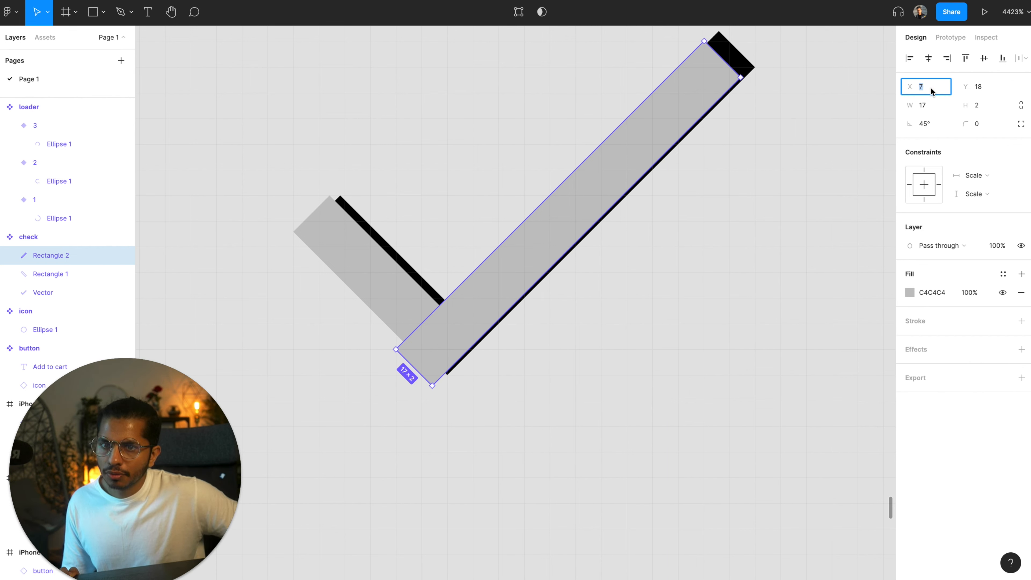
pyautogui.write('.5')
pyautogui.press('Return')
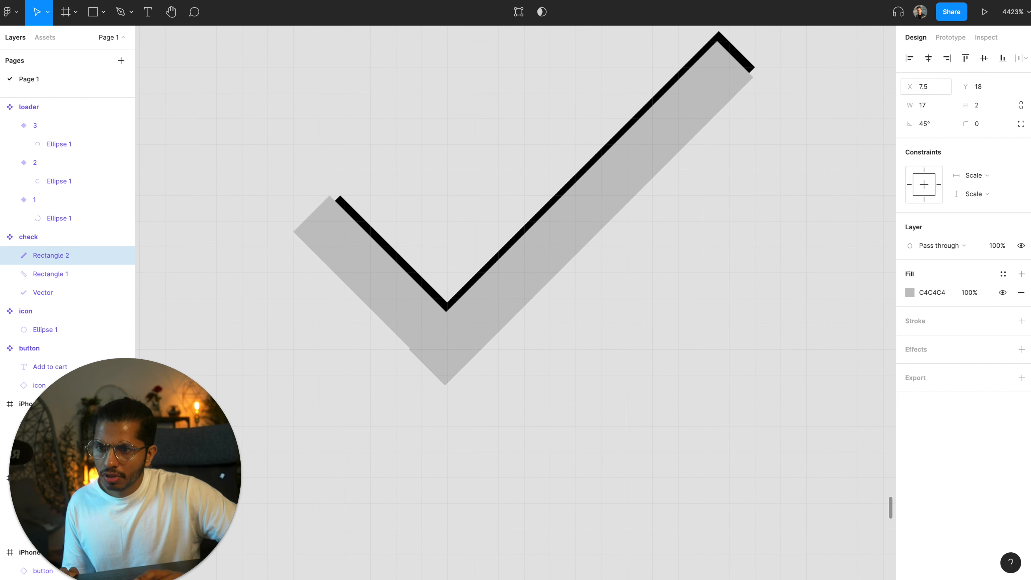
pyautogui.click(933, 87)
pyautogui.press('BackSpace')
pyautogui.press('BackSpace')
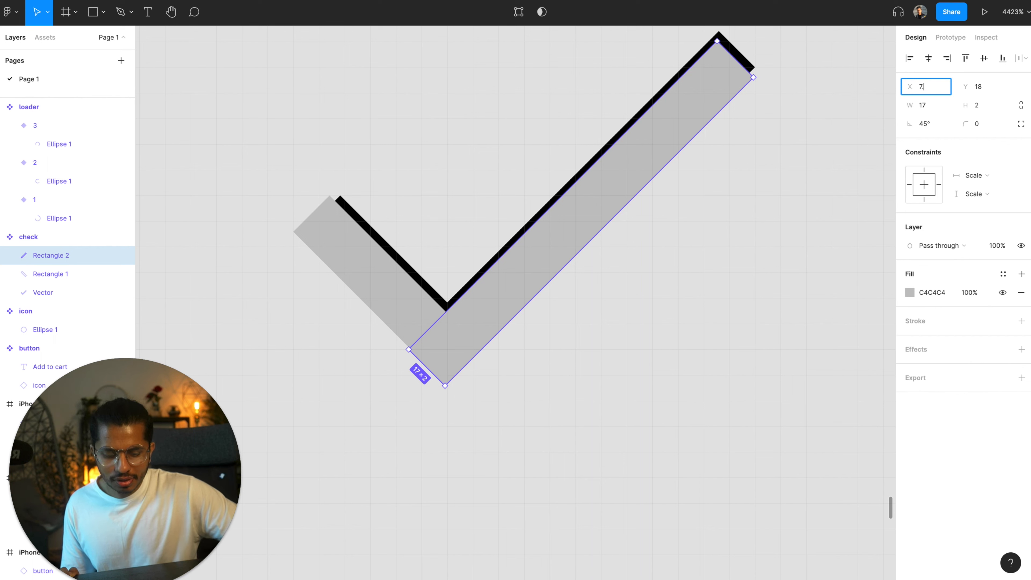
pyautogui.write('.6')
pyautogui.press('Return')
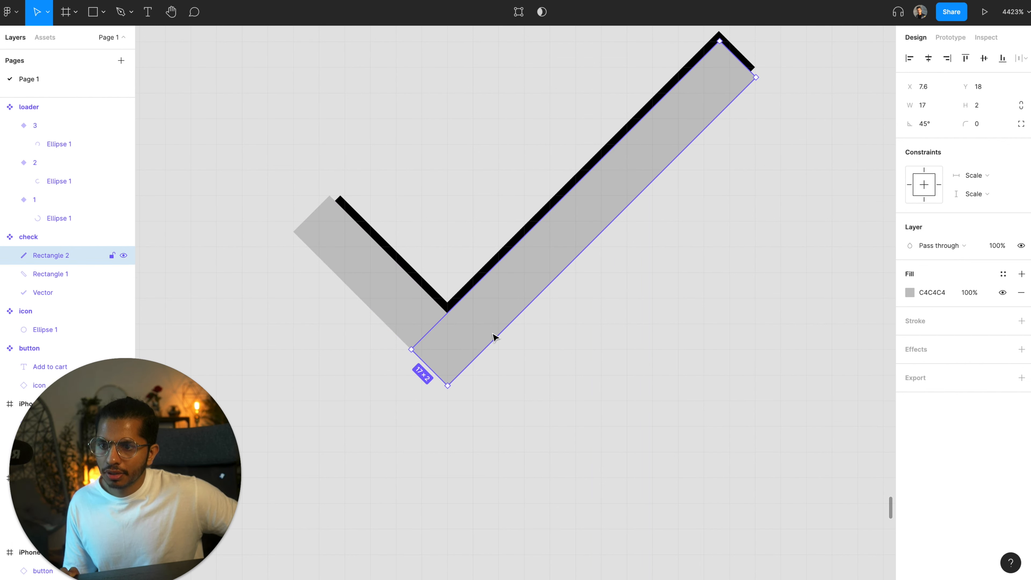
pyautogui.click(396, 320)
pyautogui.click(511, 307)
pyautogui.click(410, 314)
pyautogui.click(497, 302)
pyautogui.click(405, 302)
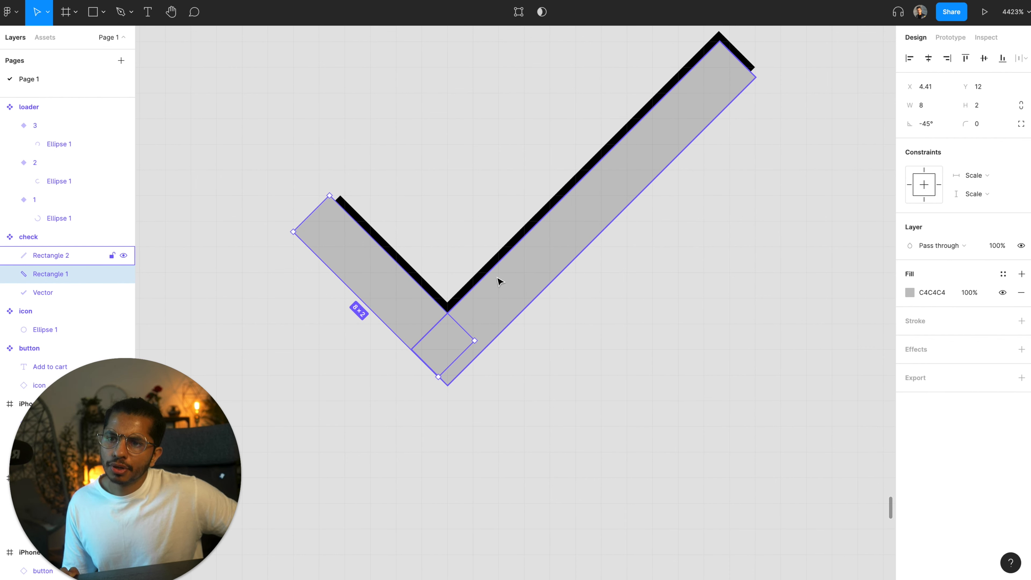
# Delete the original checkmark Vector layer from the check component, keeping only the two rectangles
pyautogui.scroll(-5, 491, 276)
pyautogui.scroll(2, 463, 260)
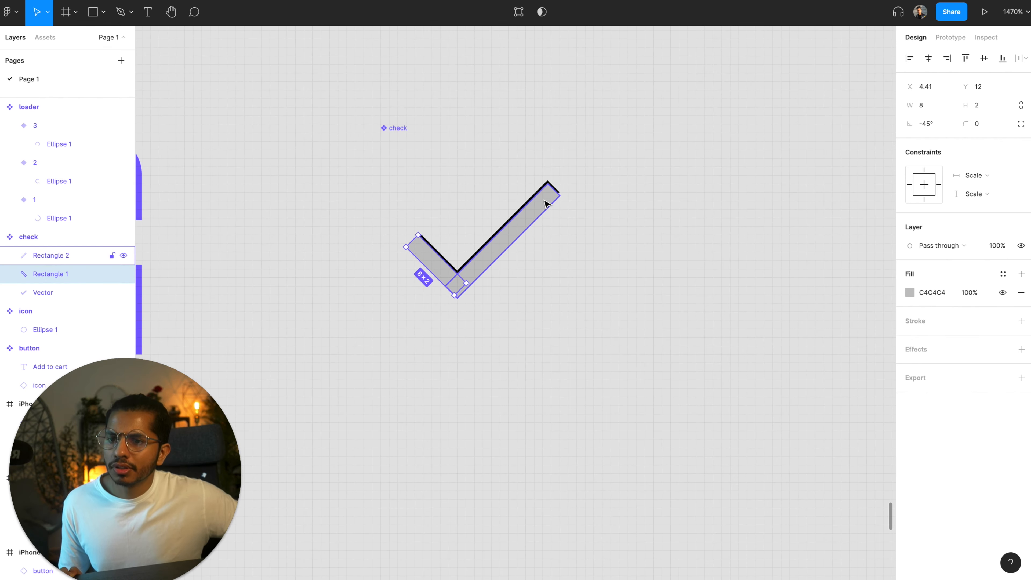
pyautogui.click(42, 292)
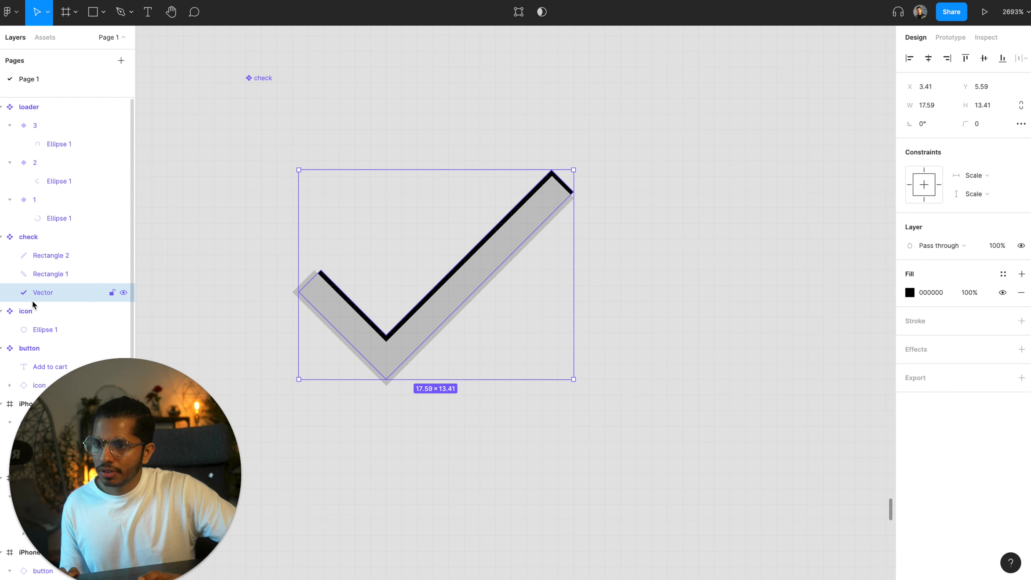
pyautogui.press('Delete')
# Change the fill of both checkmark rectangles to black, 000000
pyautogui.doubleClick(467, 286)
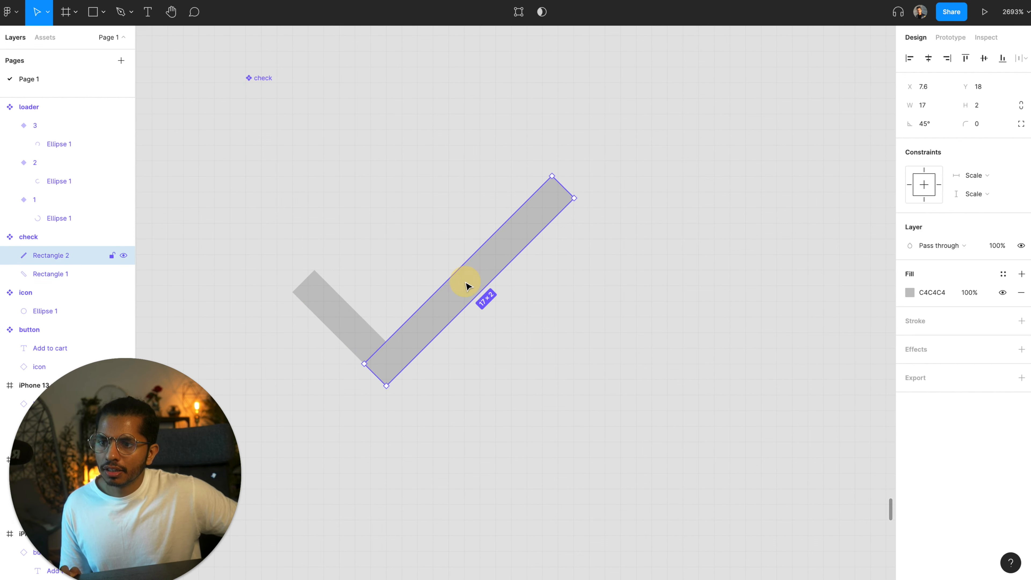
pyautogui.keyDown('shift'); pyautogui.click(345, 318); pyautogui.keyUp('shift')
pyautogui.click(909, 339)
pyautogui.moveTo(808, 365); pyautogui.dragTo(808, 435)
pyautogui.click(884, 284)
pyautogui.click(813, 296)
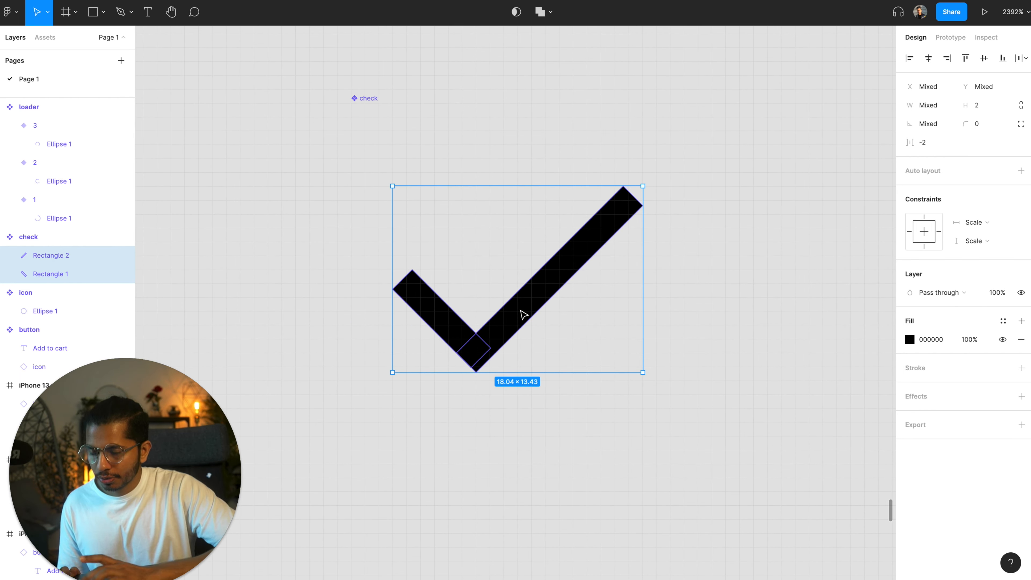
# Group the two checkmark rectangles and centre the group vertically in the check component
pyautogui.press('super+g')
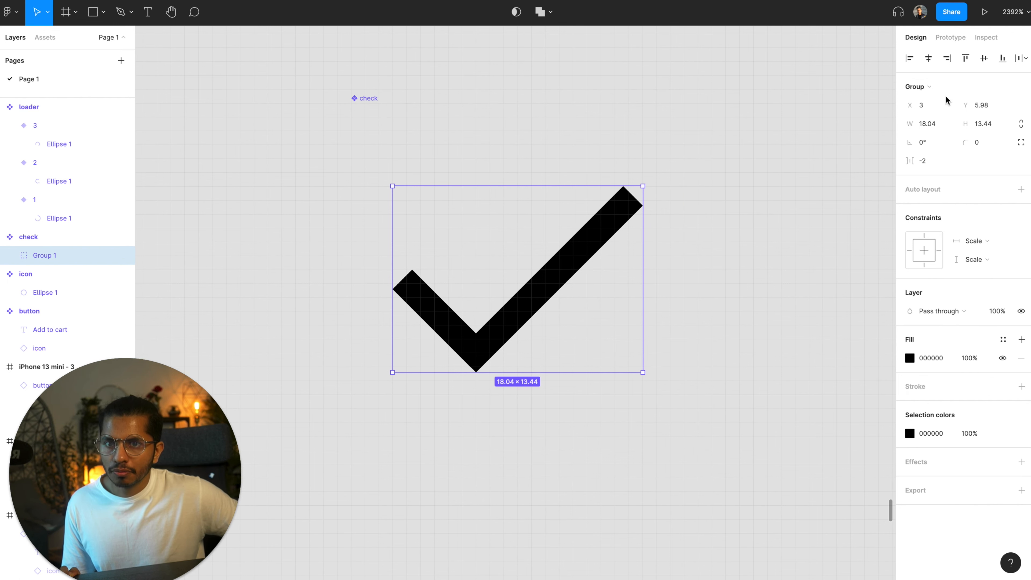
pyautogui.click(984, 58)
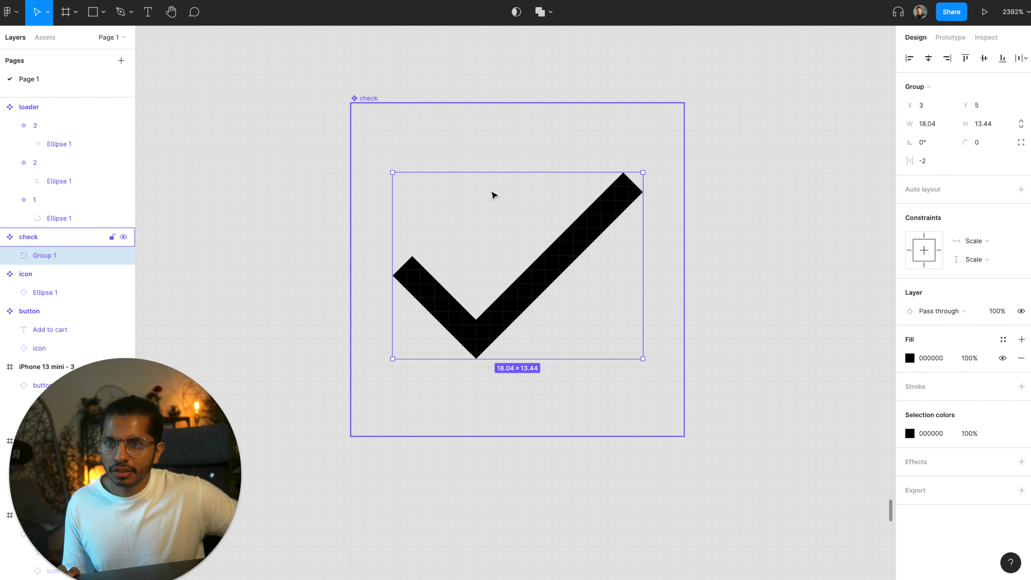
# Add a second variant to the 24 × 24 check component
pyautogui.press('alt')
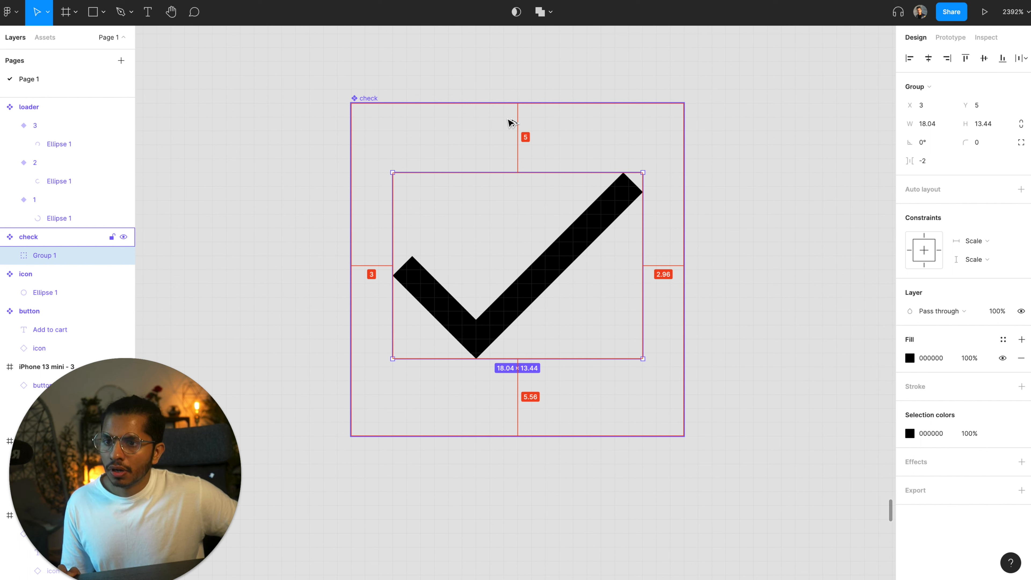
pyautogui.click(784, 184)
pyautogui.click(370, 102)
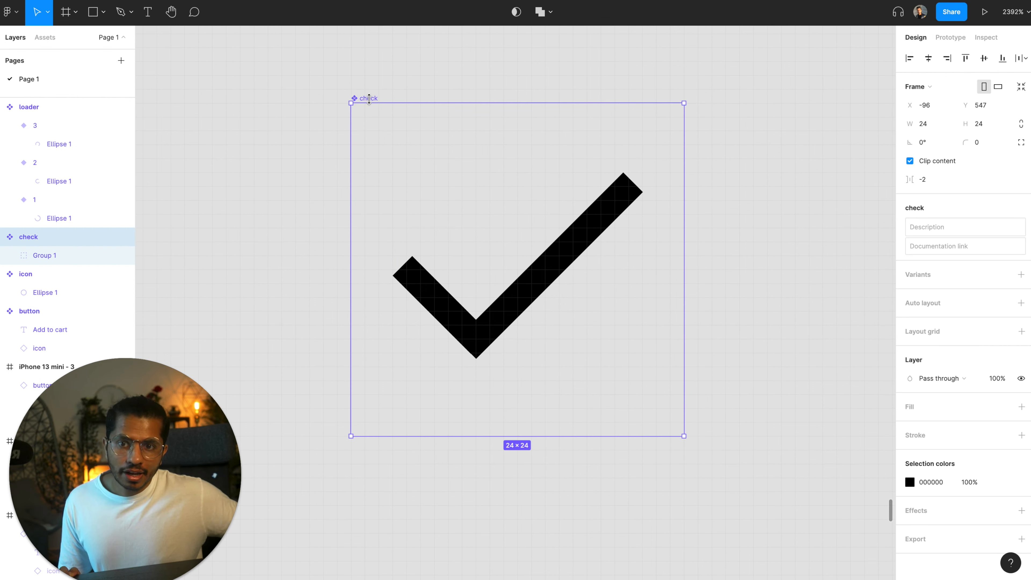
pyautogui.click(1021, 274)
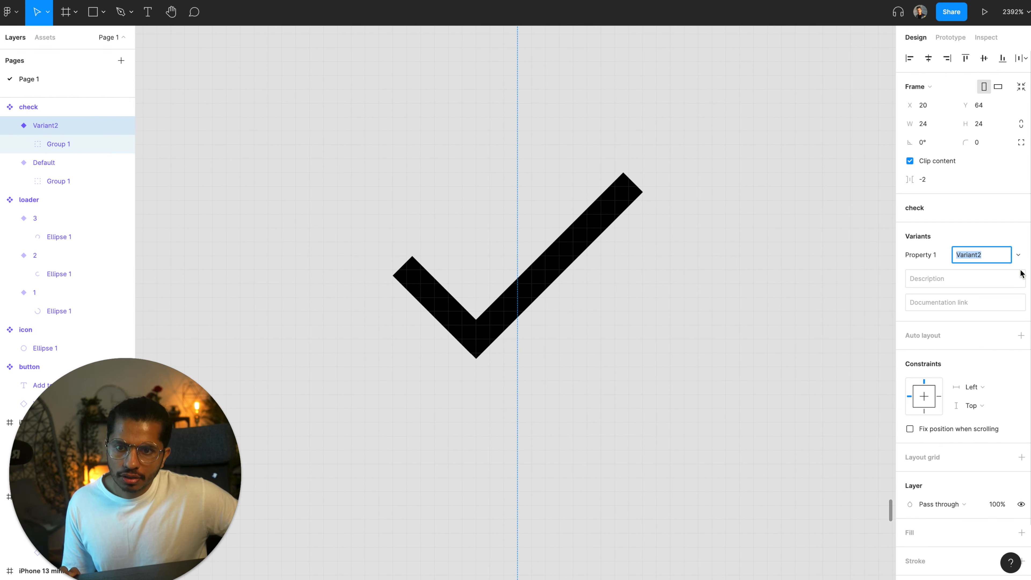
pyautogui.scroll(-10, 581, 386)
pyautogui.scroll(-1, 580, 386)
pyautogui.scroll(5, 557, 315)
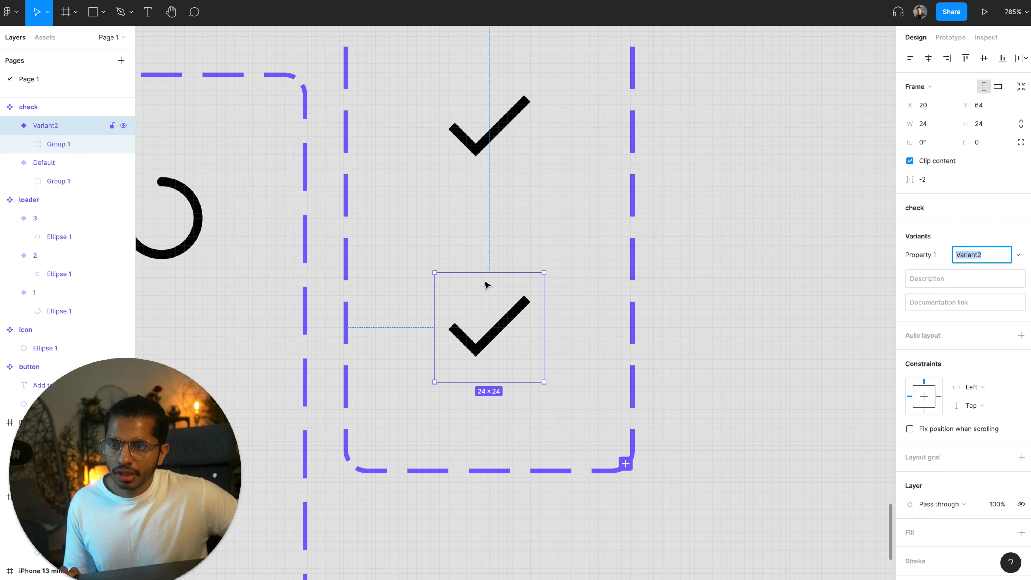
# Move the check component set slightly down and to the right on the canvas, to X -107, Y 547
pyautogui.scroll(2, 491, 274)
pyautogui.scroll(-4, 491, 274)
pyautogui.moveTo(444, 178); pyautogui.dragTo(500, 263)
pyautogui.scroll(8, 506, 265)
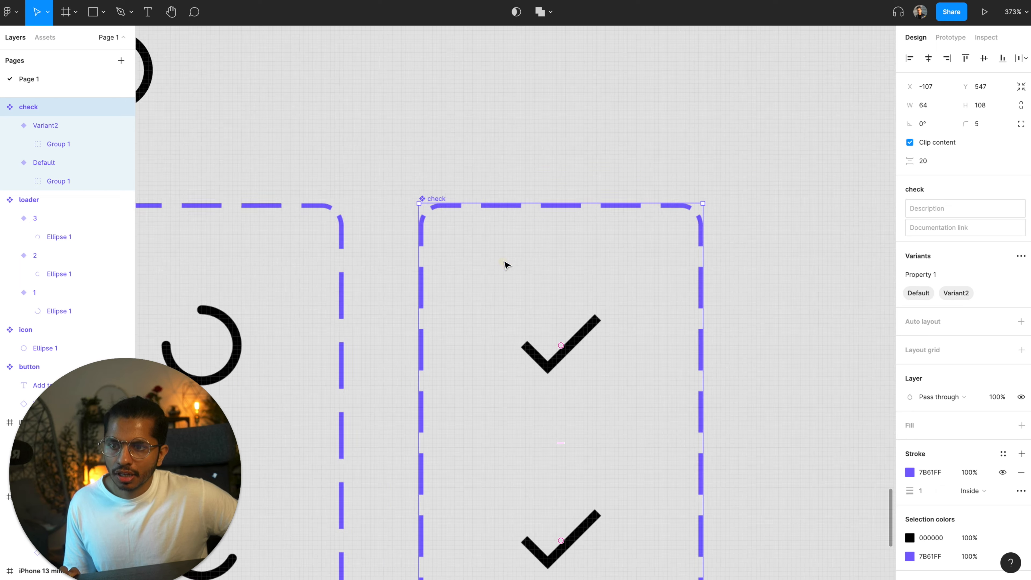
# In the check's Default variant, set the width of the long-arm rectangle to 2, shrinking it to a small square
pyautogui.click(613, 231)
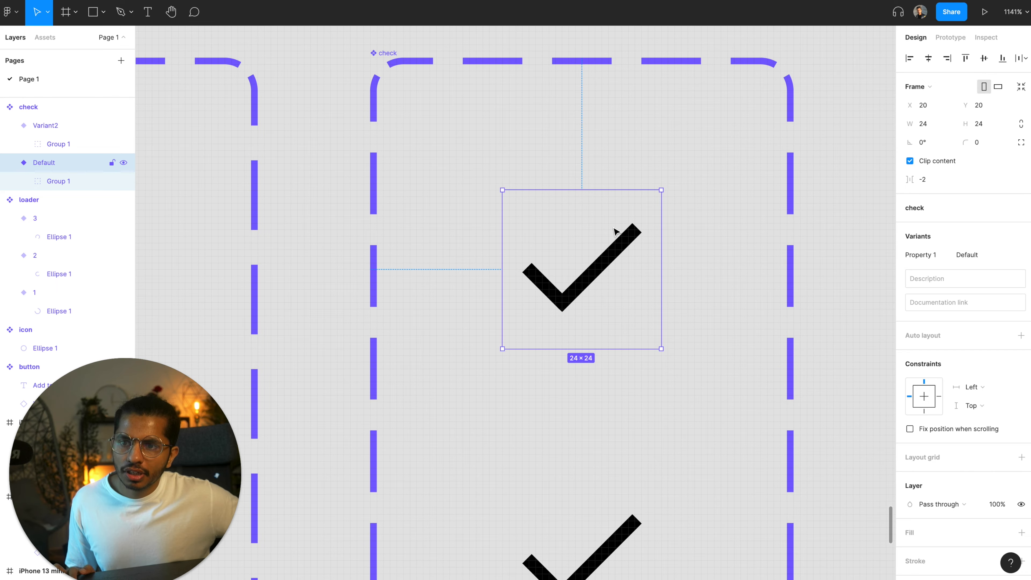
pyautogui.scroll(-2, 547, 258)
pyautogui.scroll(6, 548, 258)
pyautogui.scroll(-5, 690, 142)
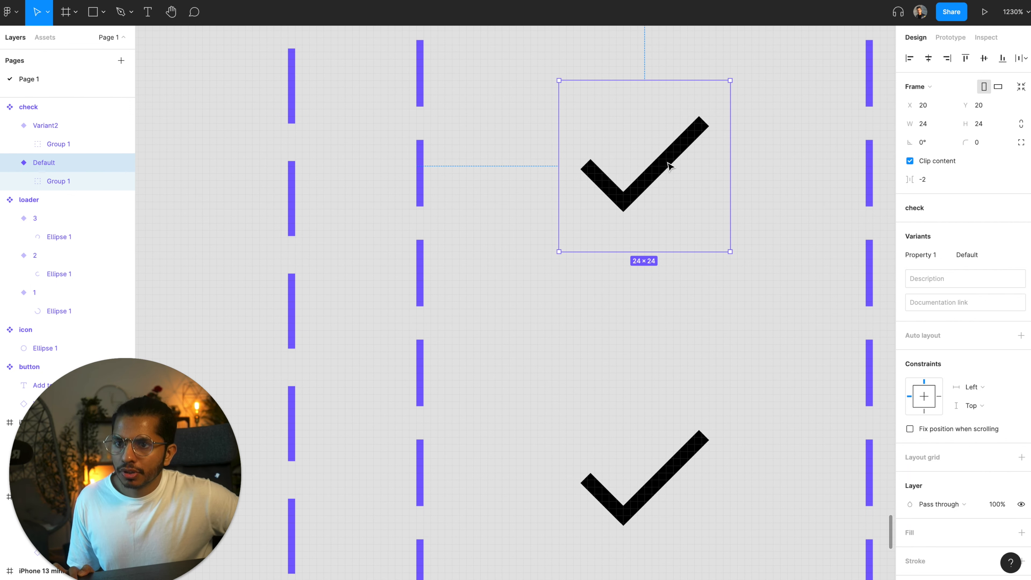
pyautogui.scroll(-3, 670, 166)
pyautogui.scroll(4, 667, 161)
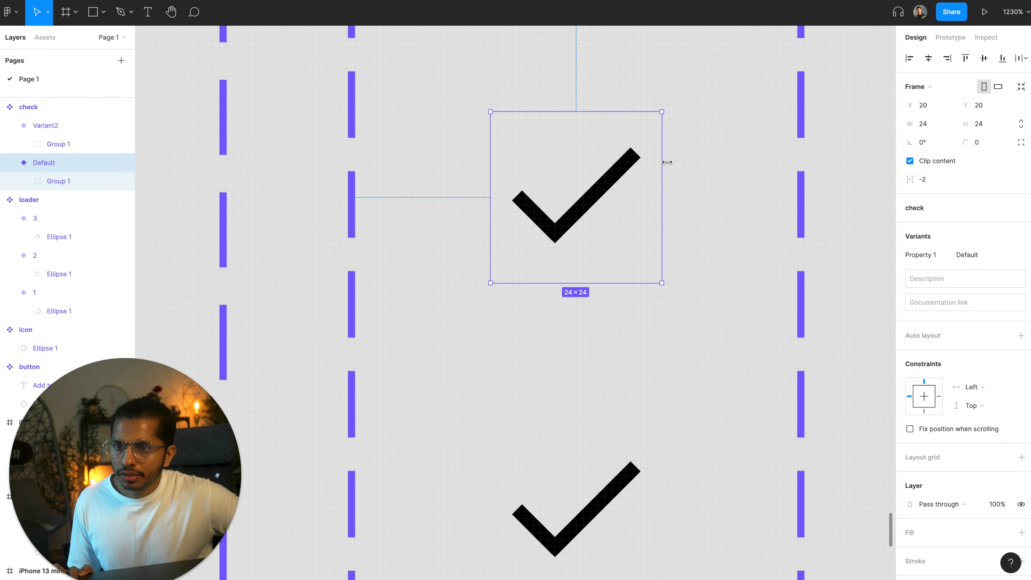
pyautogui.click(611, 184)
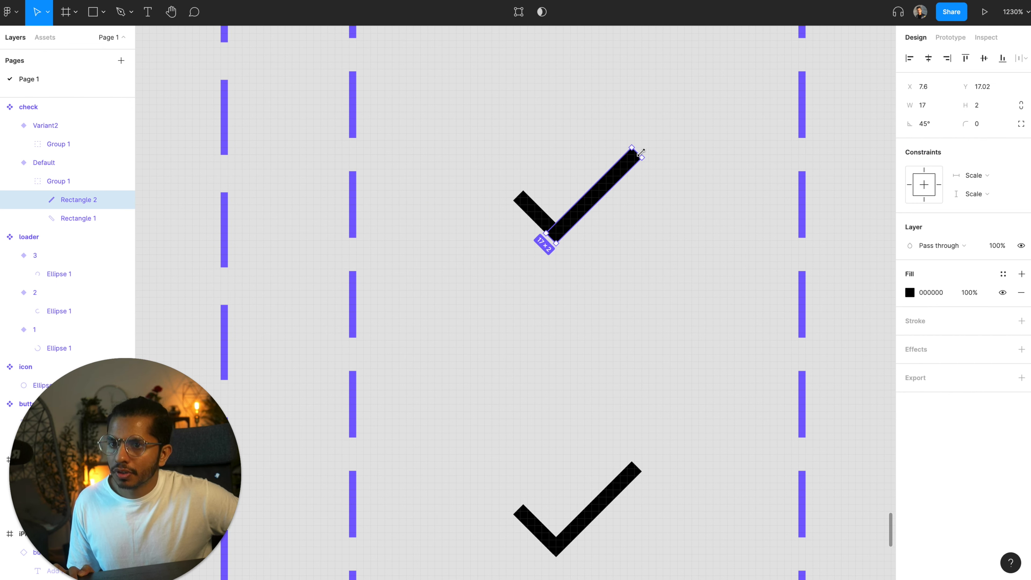
pyautogui.click(937, 107)
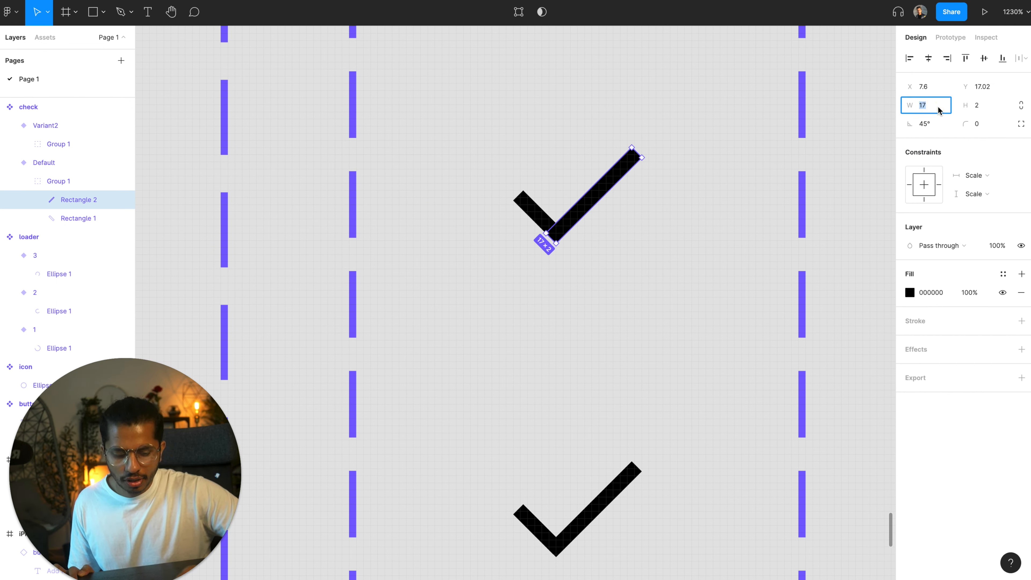
pyautogui.press('Return')
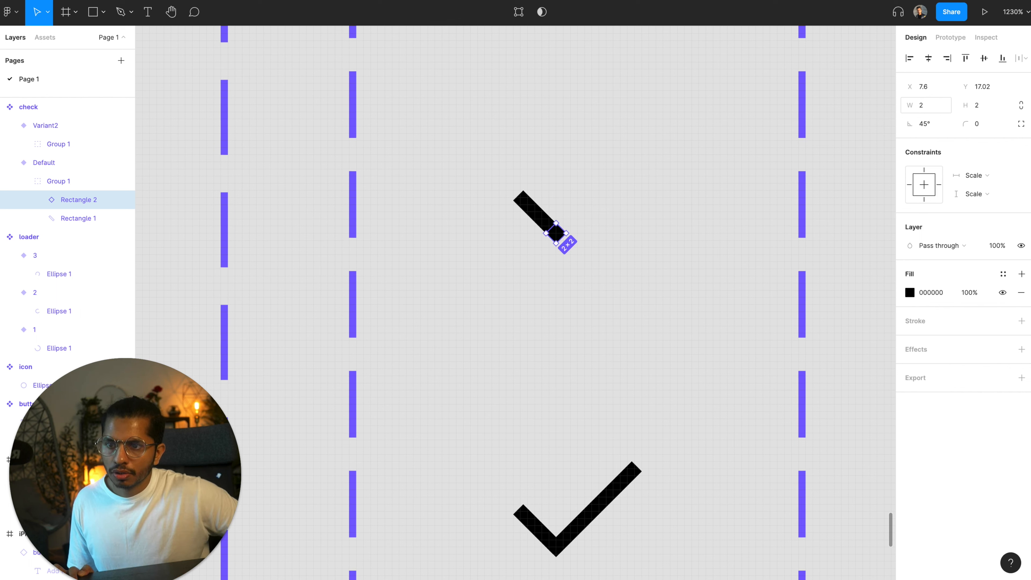
pyautogui.click(828, 180)
# Set the width of the short-arm rectangle in the Default variant to 2
pyautogui.click(540, 221)
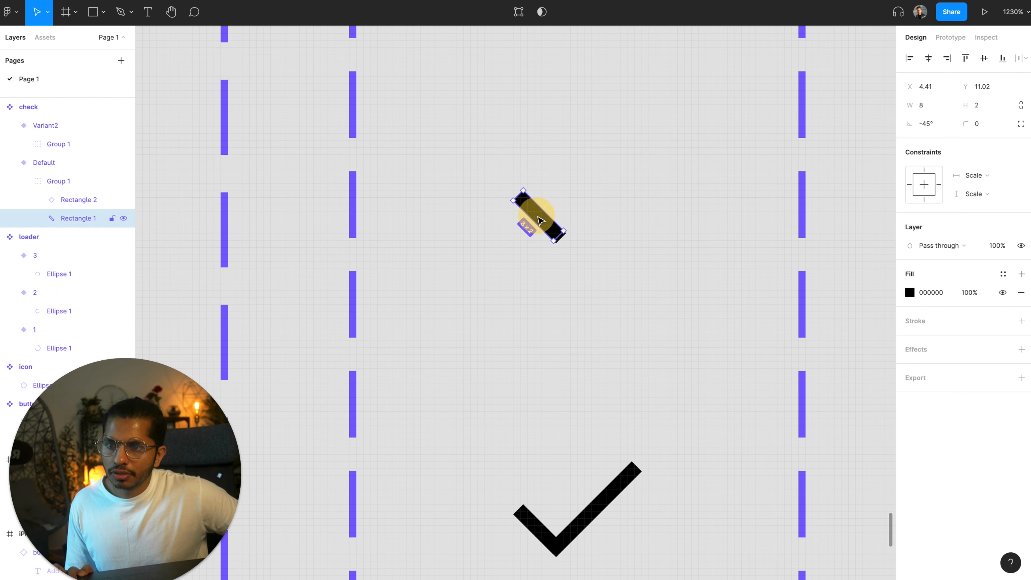
pyautogui.click(939, 105)
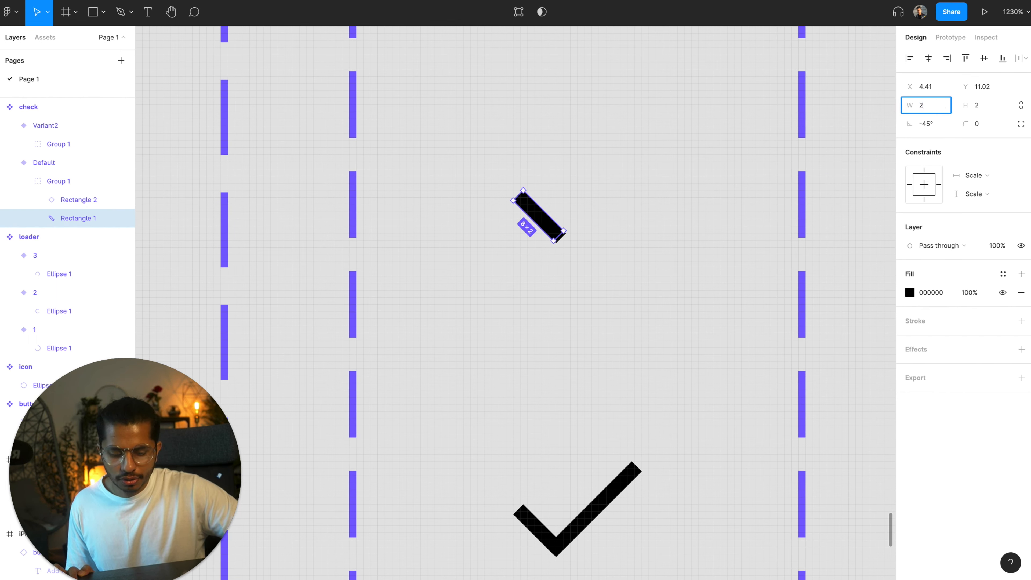
pyautogui.press('Return')
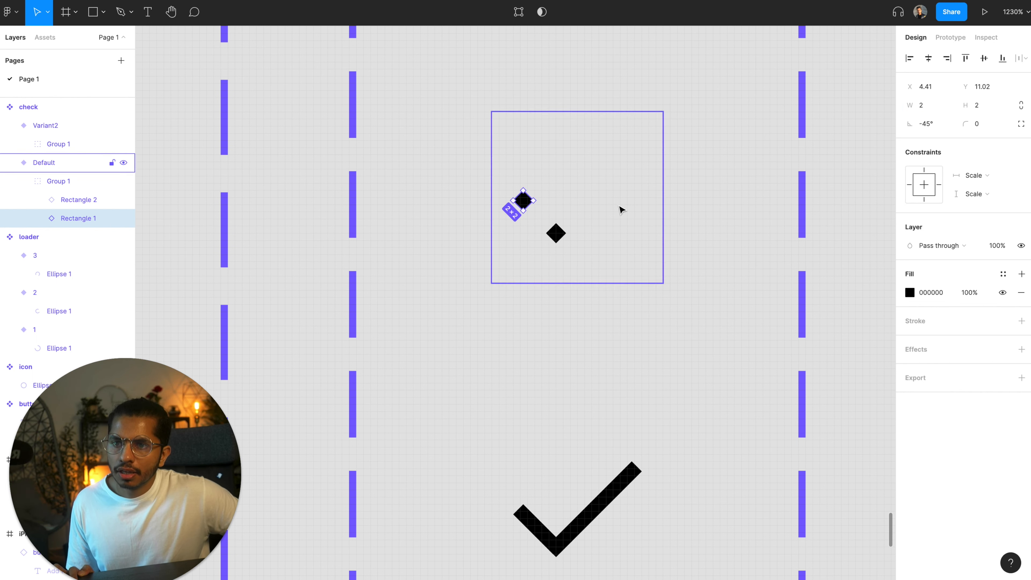
# Set the layer opacity of the Default variant's shortened long-arm rectangle, Rectangle 2, to 0%
pyautogui.click(560, 235)
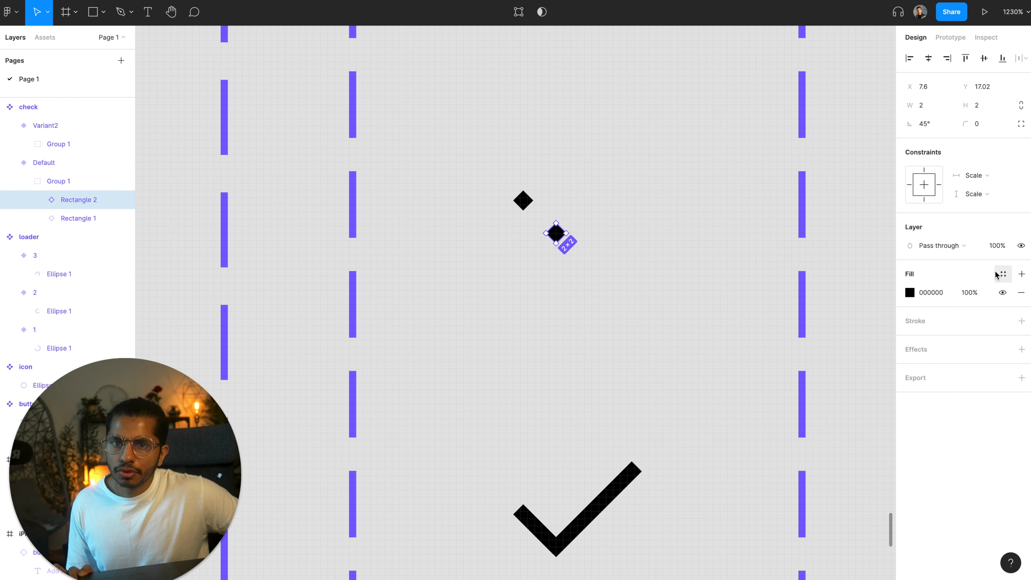
pyautogui.click(996, 246)
pyautogui.write('0')
pyautogui.press('Return')
pyautogui.hscroll(3, 632, 255)
pyautogui.click(716, 253)
pyautogui.scroll(-1, 478, 284)
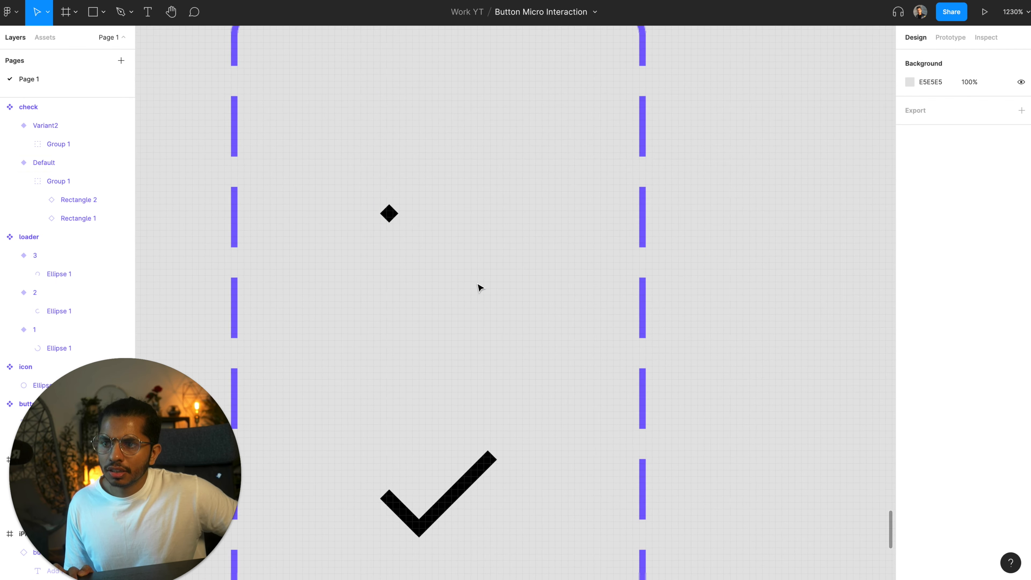
pyautogui.scroll(-2, 478, 287)
pyautogui.click(411, 231)
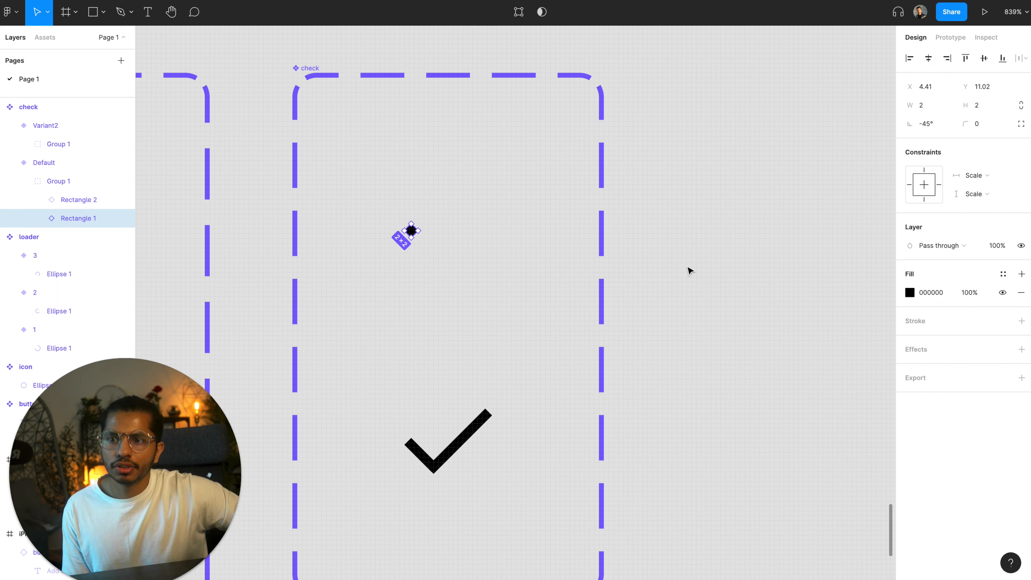
pyautogui.click(677, 277)
pyautogui.click(453, 232)
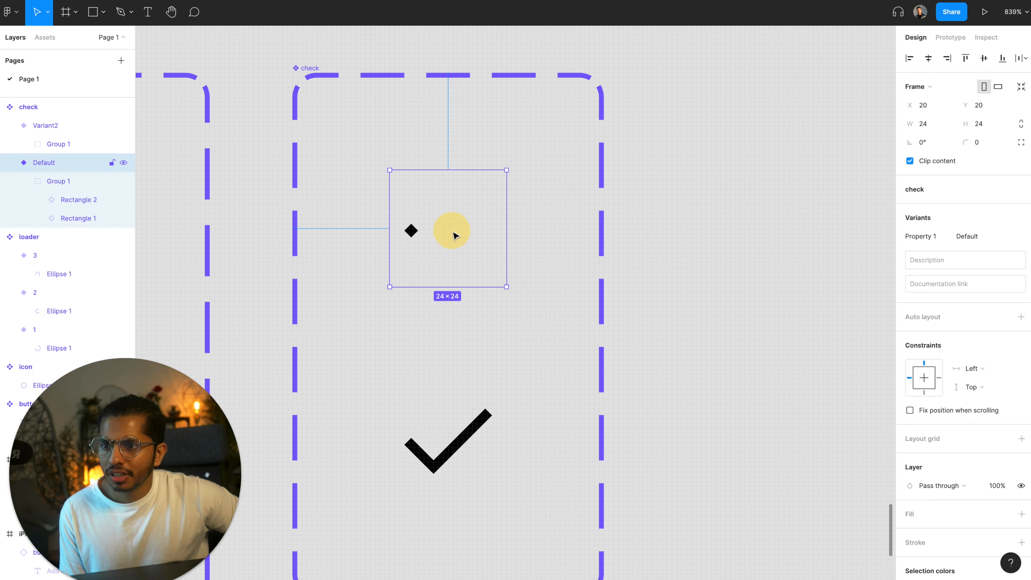
pyautogui.click(465, 436)
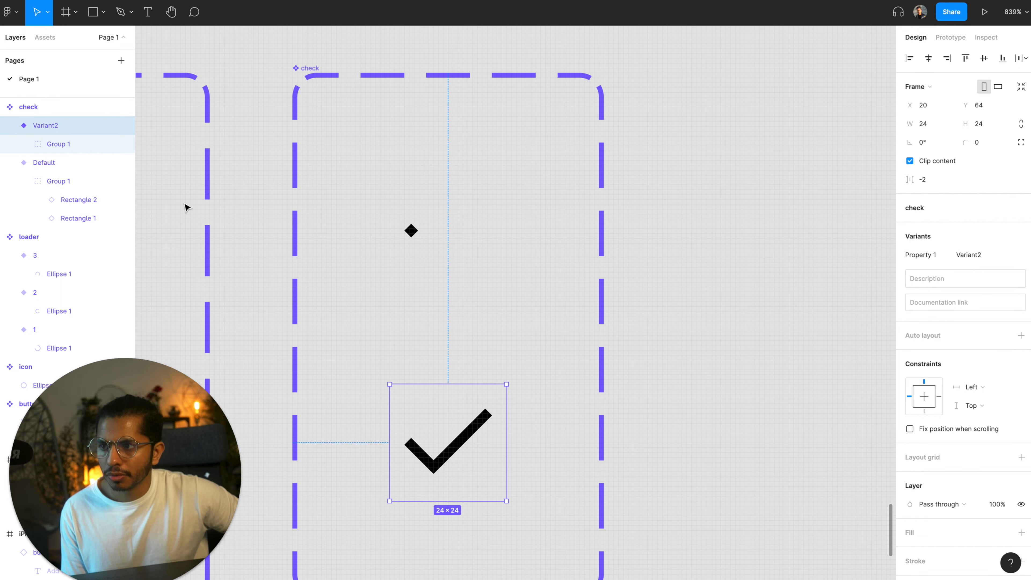
# Rename the check component set's variant property from Property 1 to state
pyautogui.click(58, 116)
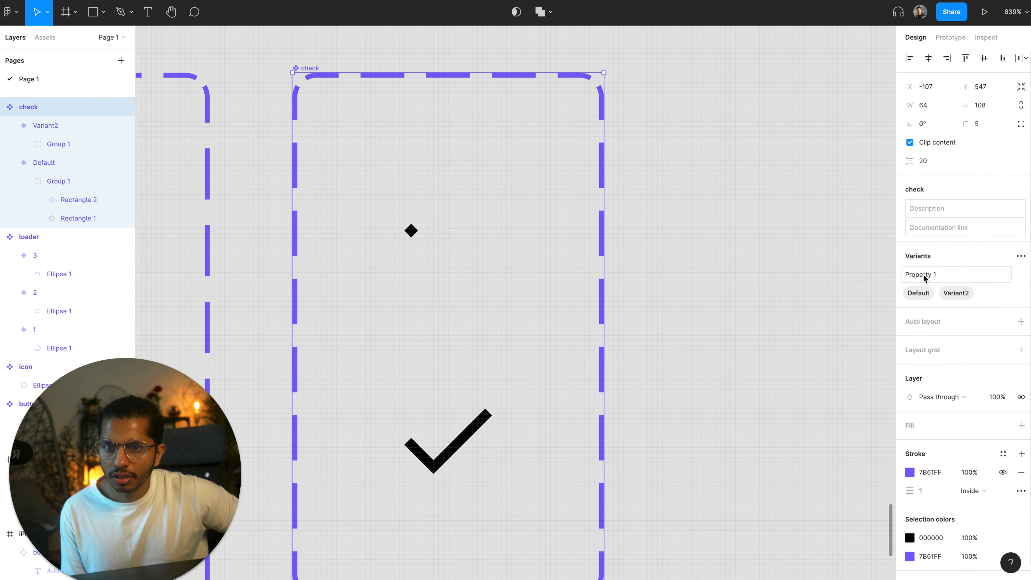
pyautogui.click(948, 273)
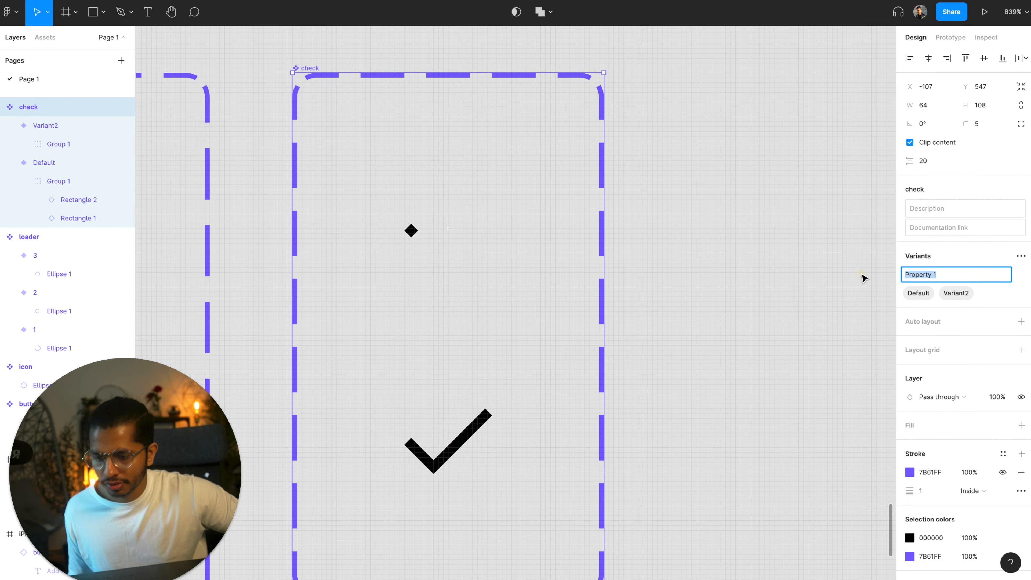
pyautogui.write('state')
pyautogui.press('Return')
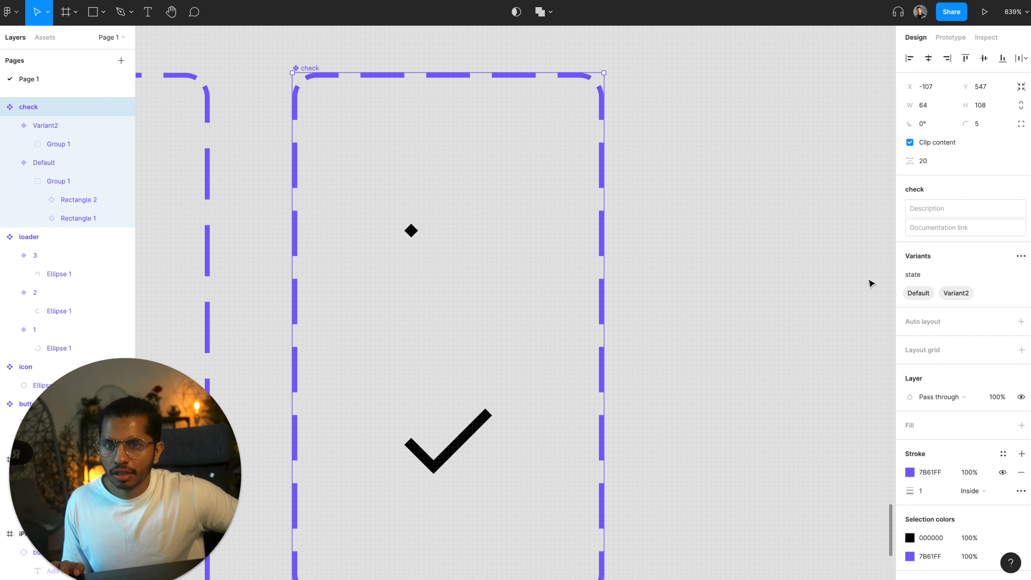
# Rename the check's state values, Default as 1 and Variant2 as 2
pyautogui.click(919, 294)
pyautogui.click(919, 294)
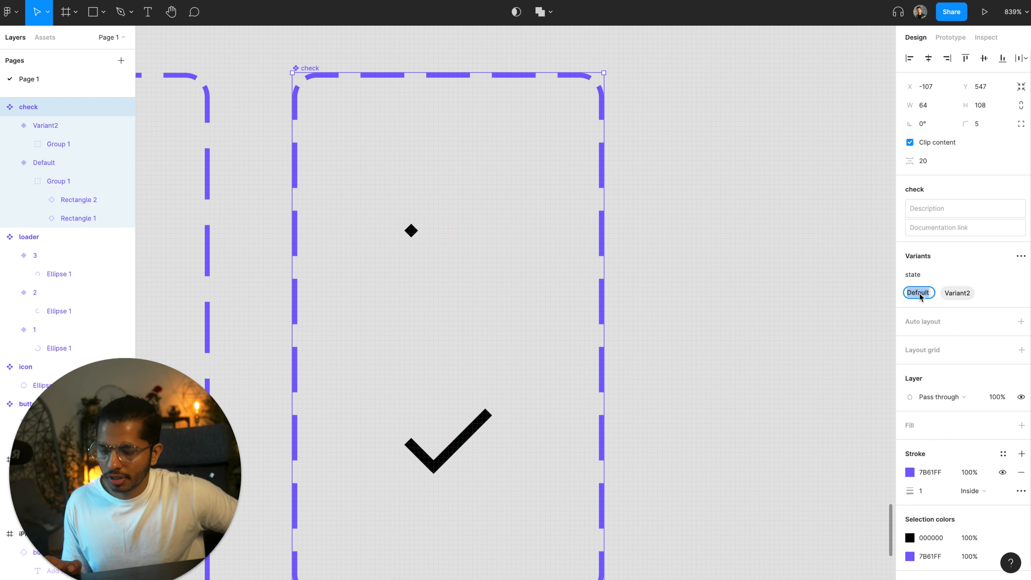
pyautogui.write('1')
pyautogui.press('Return')
pyautogui.doubleClick(944, 293)
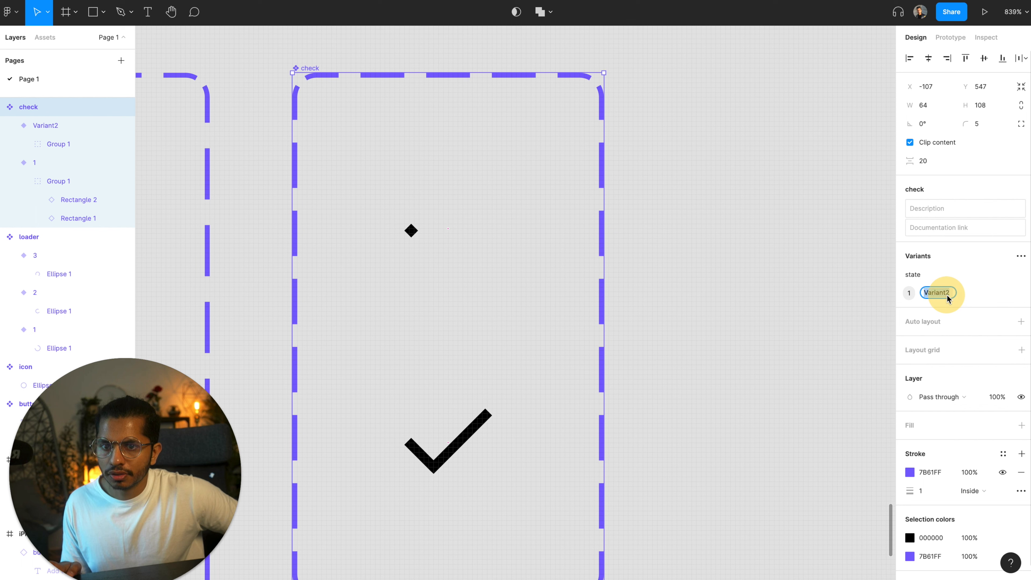
pyautogui.write('2')
pyautogui.click(799, 327)
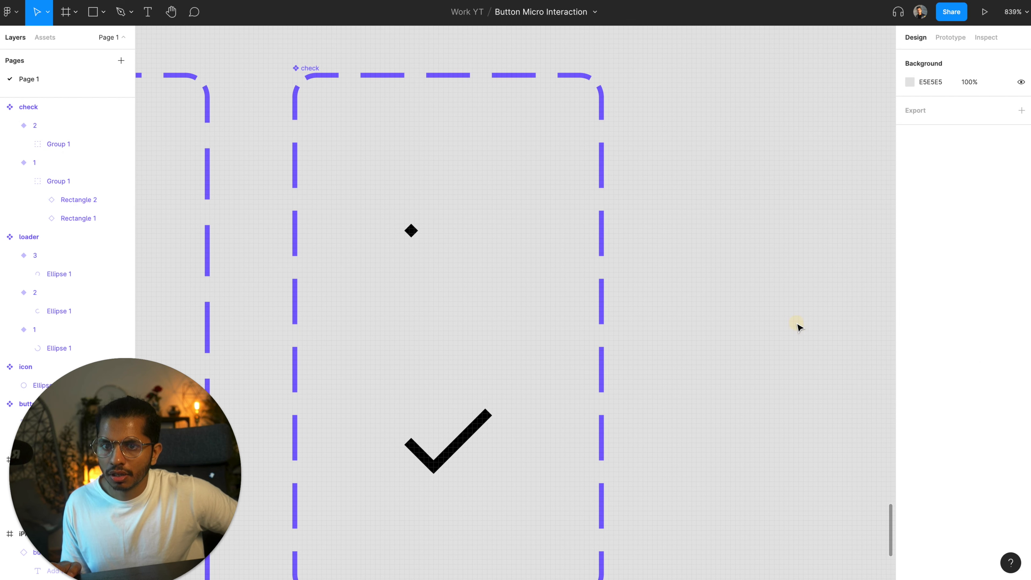
# Add a prototype connection from check variant 1 to variant 2
pyautogui.click(457, 240)
pyautogui.click(950, 37)
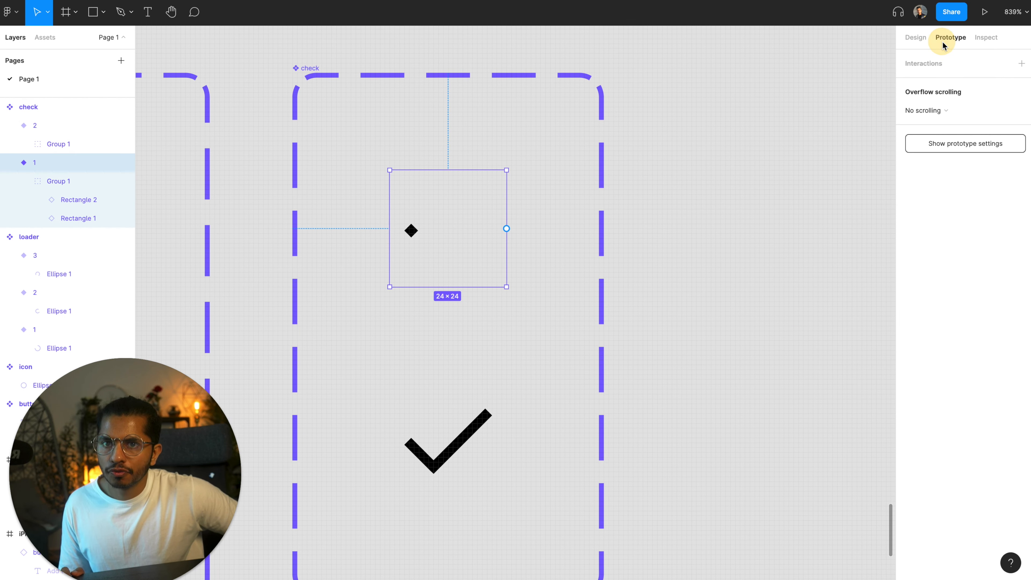
pyautogui.moveTo(506, 228); pyautogui.dragTo(460, 471)
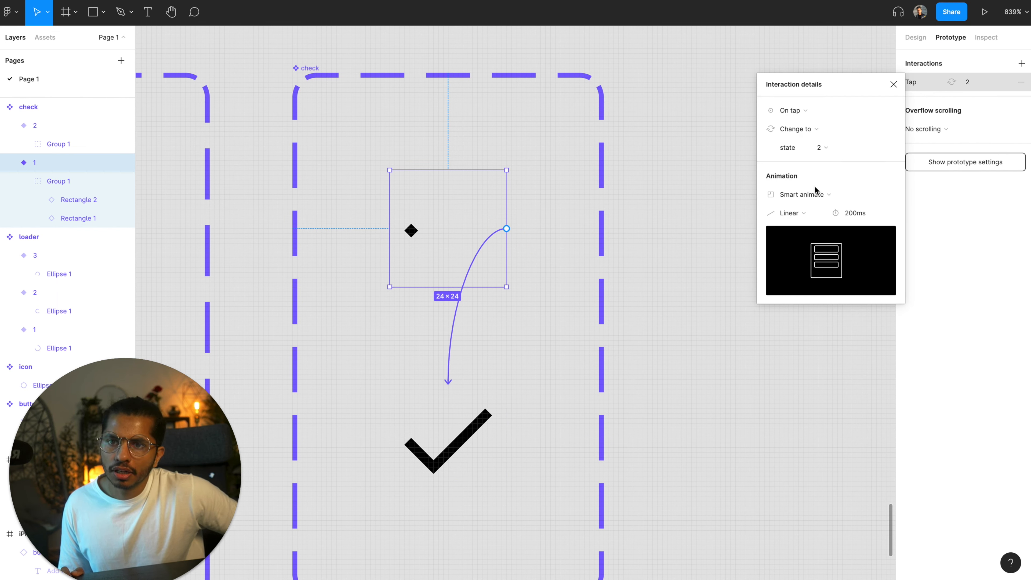
# Change the interaction's trigger to After delay with a delay of 1 ms
pyautogui.click(811, 110)
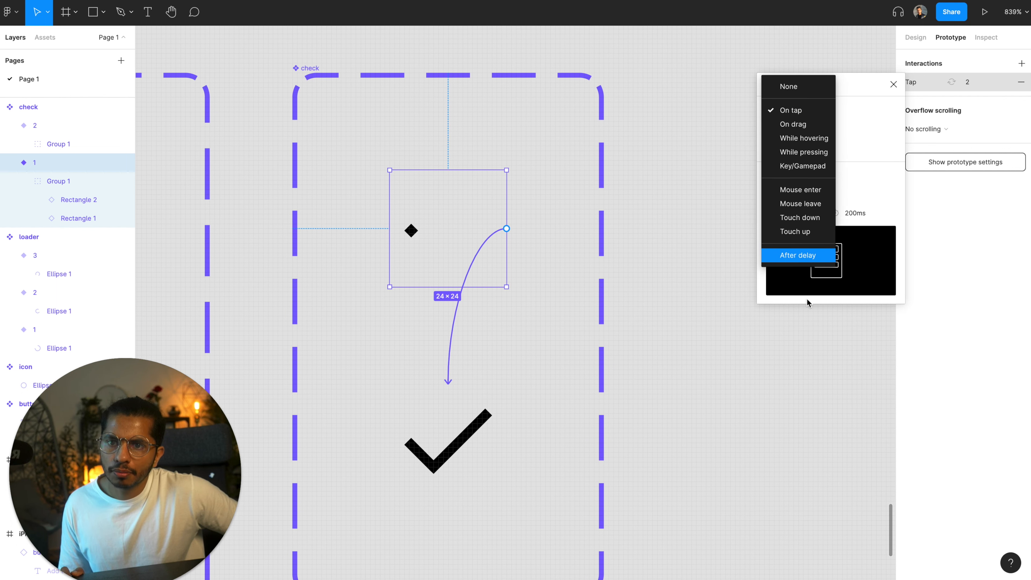
pyautogui.click(805, 254)
pyautogui.click(844, 112)
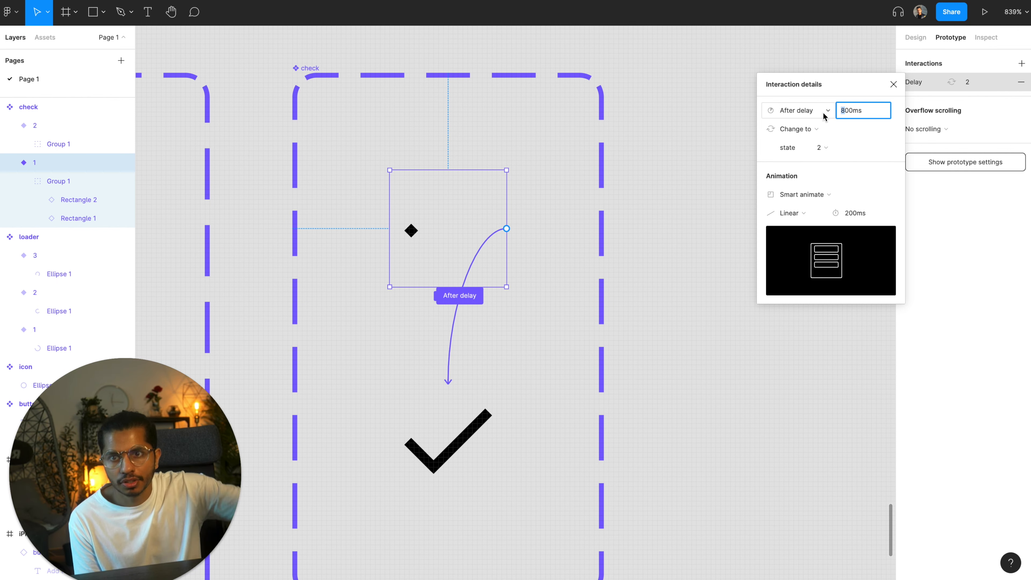
pyautogui.write('1')
pyautogui.press('Return')
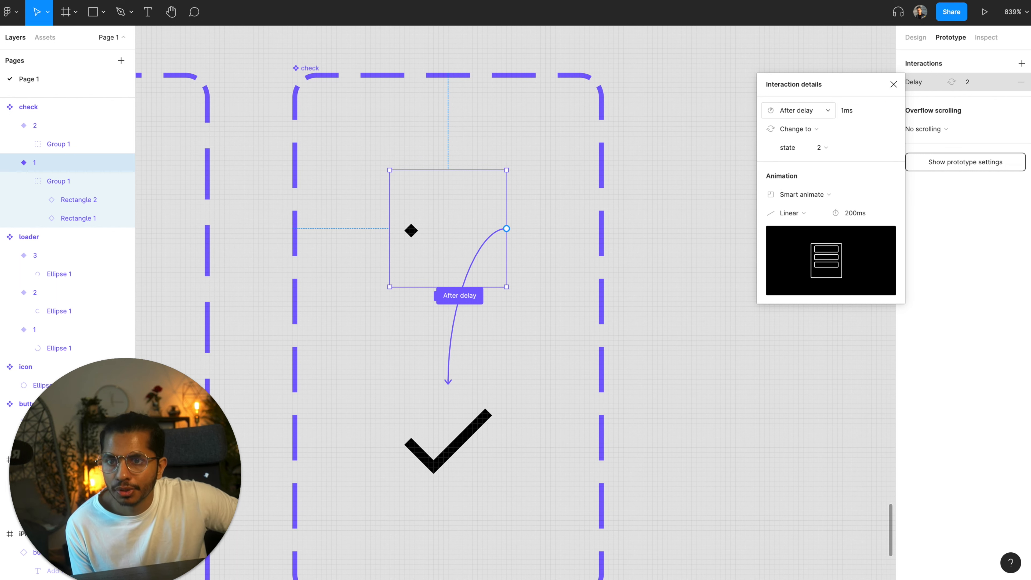
# Set the Smart animate transition's duration to 400 ms and its easing to Ease in and out back
pyautogui.click(802, 214)
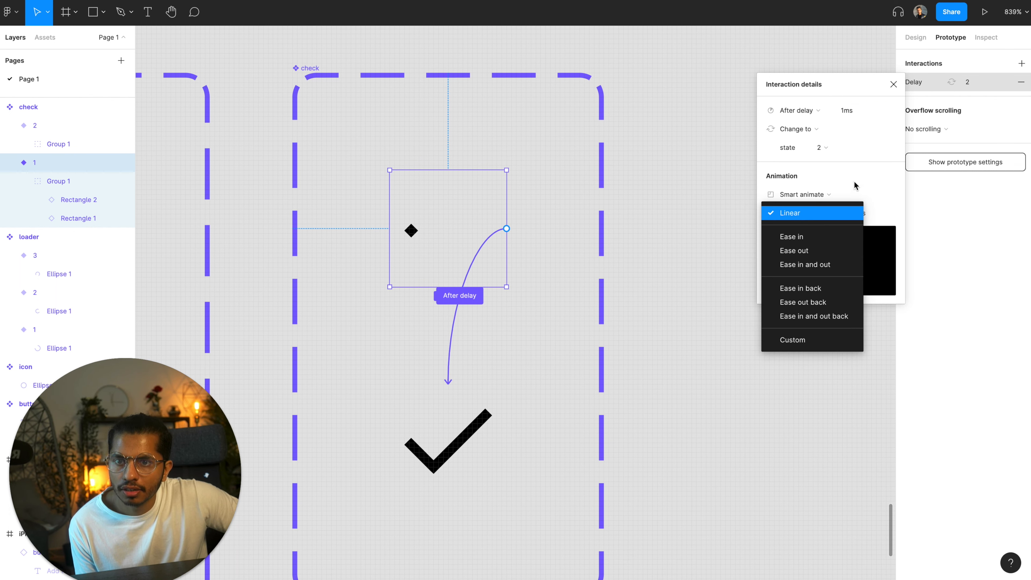
pyautogui.click(854, 212)
pyautogui.click(853, 213)
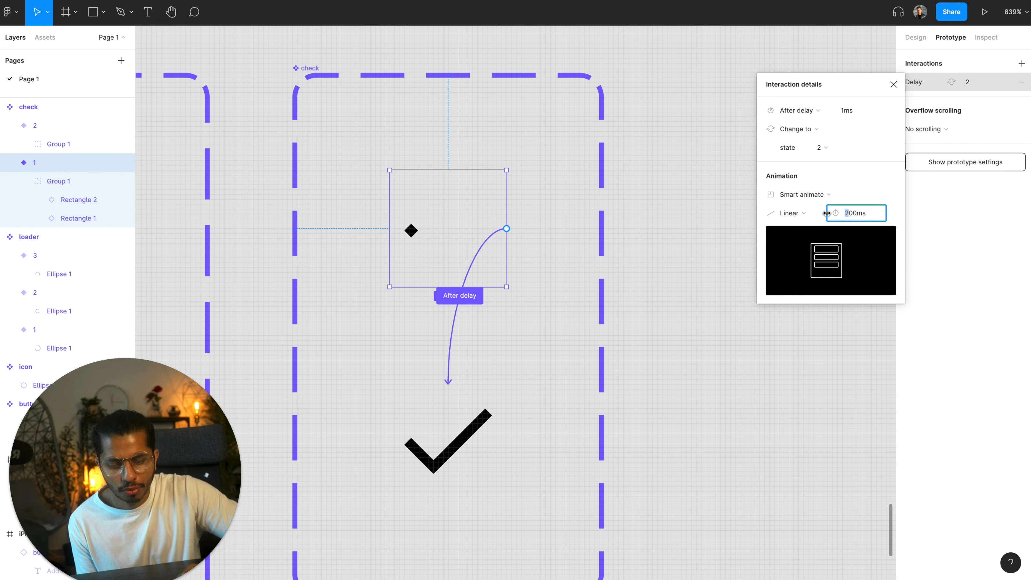
pyautogui.write('4')
pyautogui.press('Return')
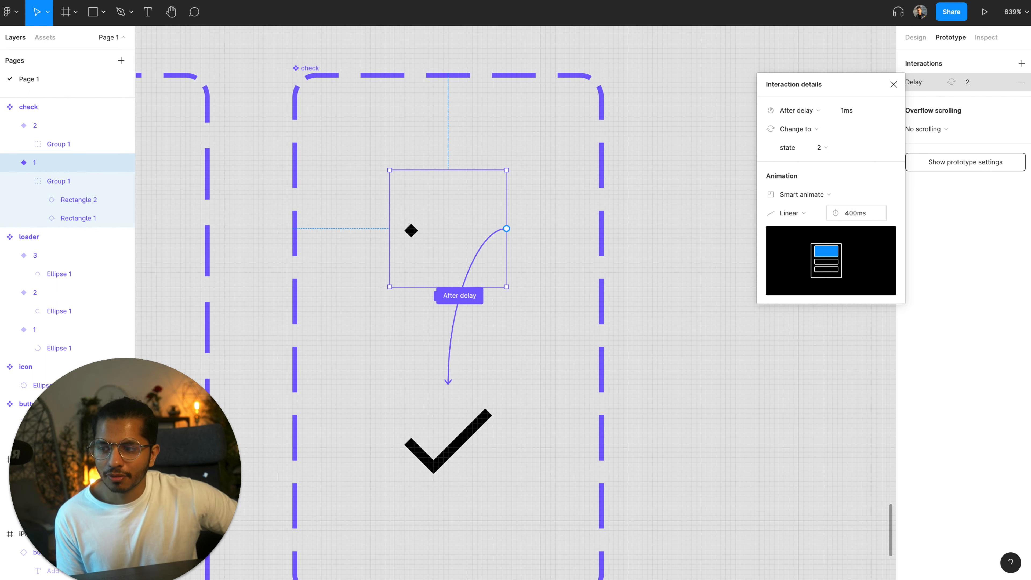
pyautogui.click(794, 218)
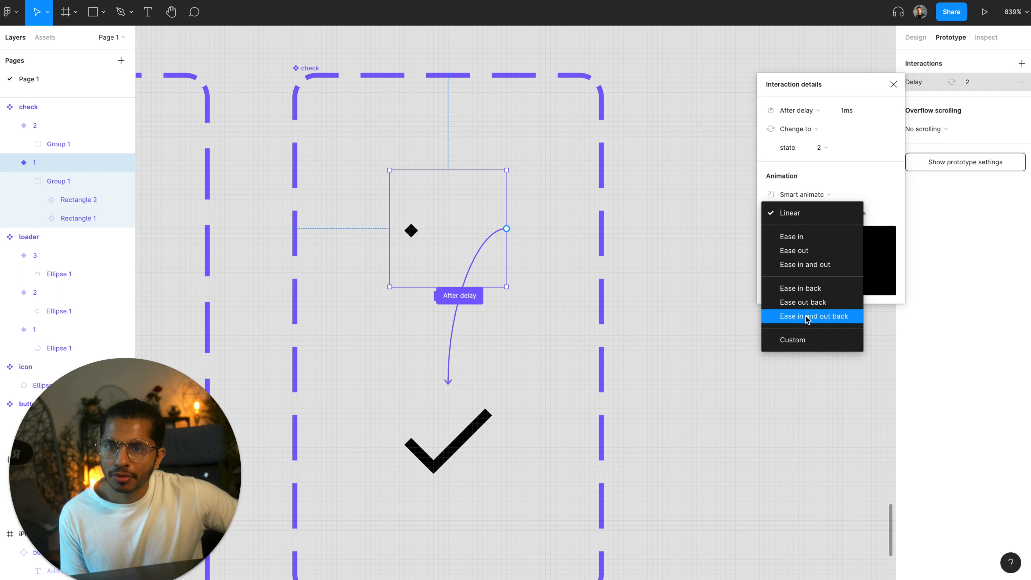
pyautogui.click(837, 321)
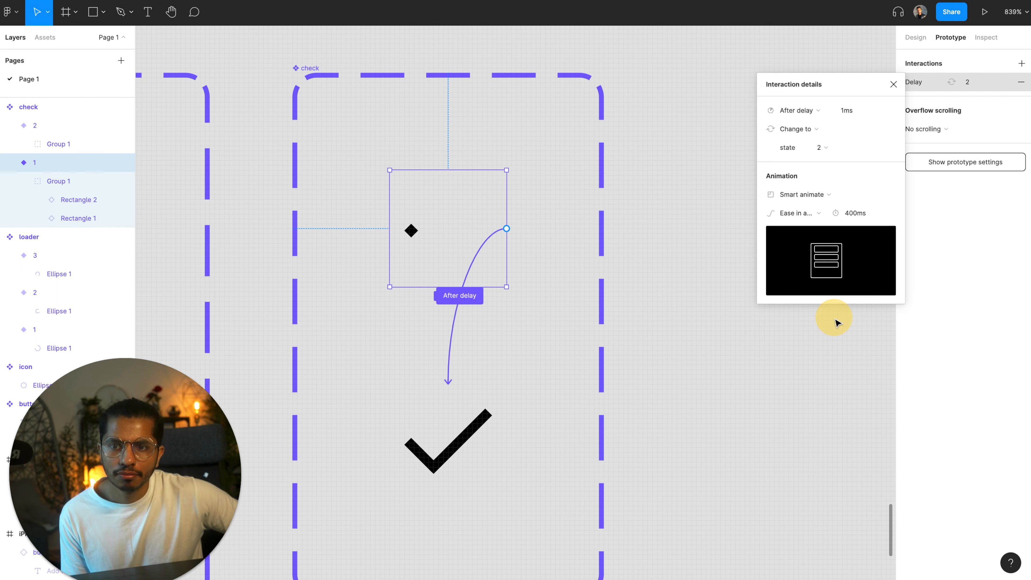
# Give the check's variant 1 to 2 transition a custom easing curve of 0.86, -0.68, 0.23, 1.64
pyautogui.click(795, 215)
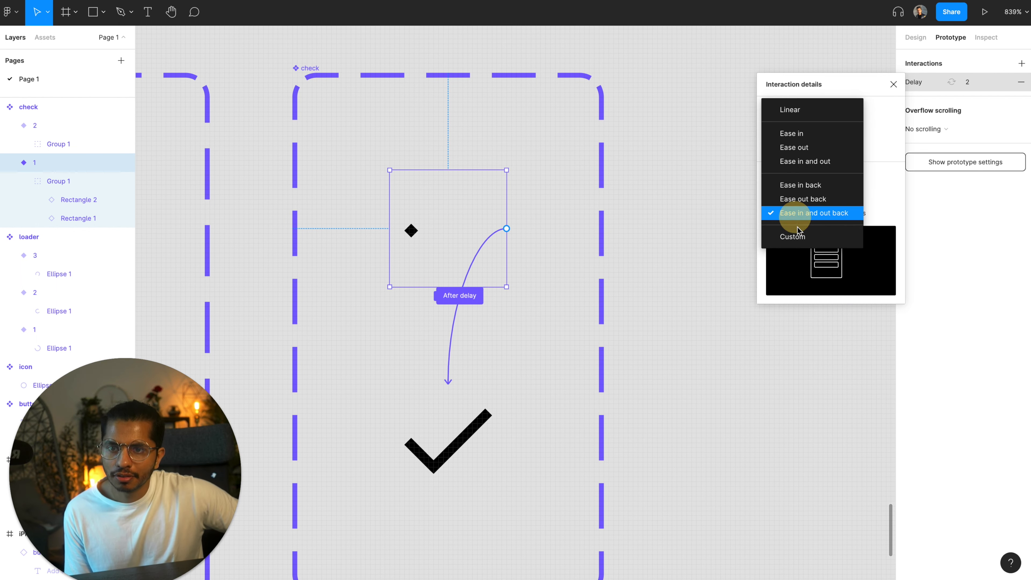
pyautogui.click(796, 229)
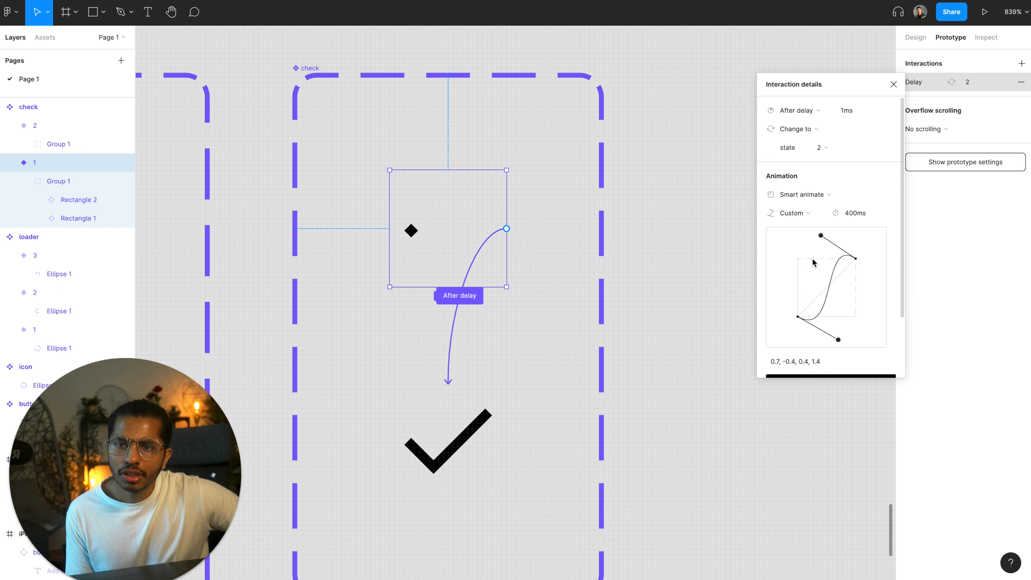
pyautogui.moveTo(821, 238); pyautogui.dragTo(812, 225)
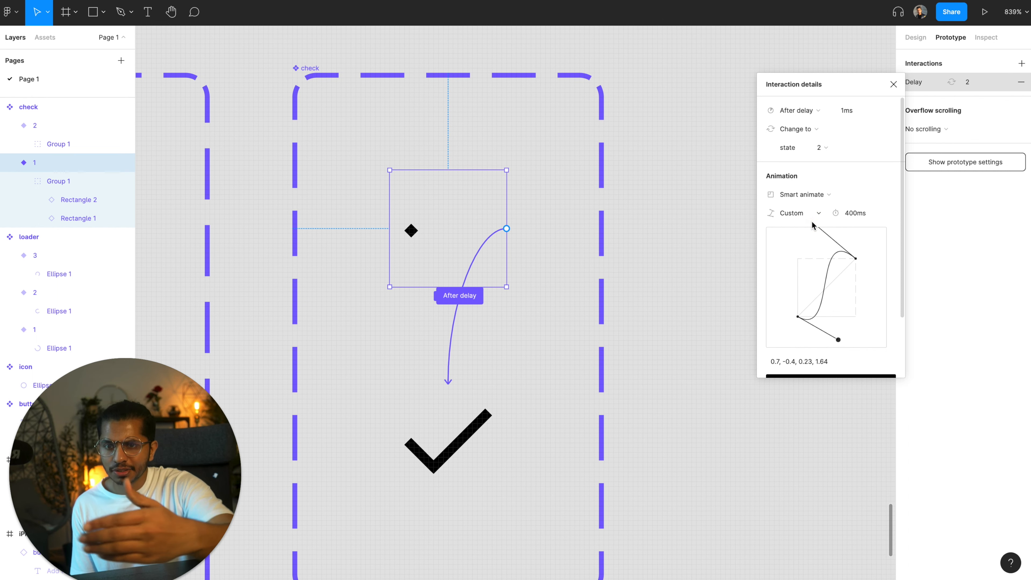
pyautogui.click(802, 214)
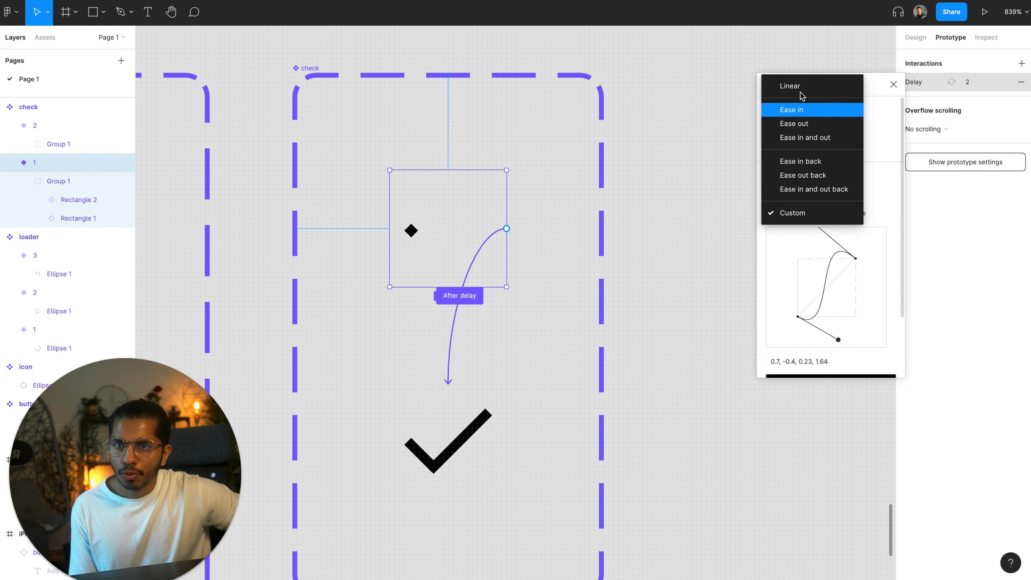
pyautogui.click(880, 173)
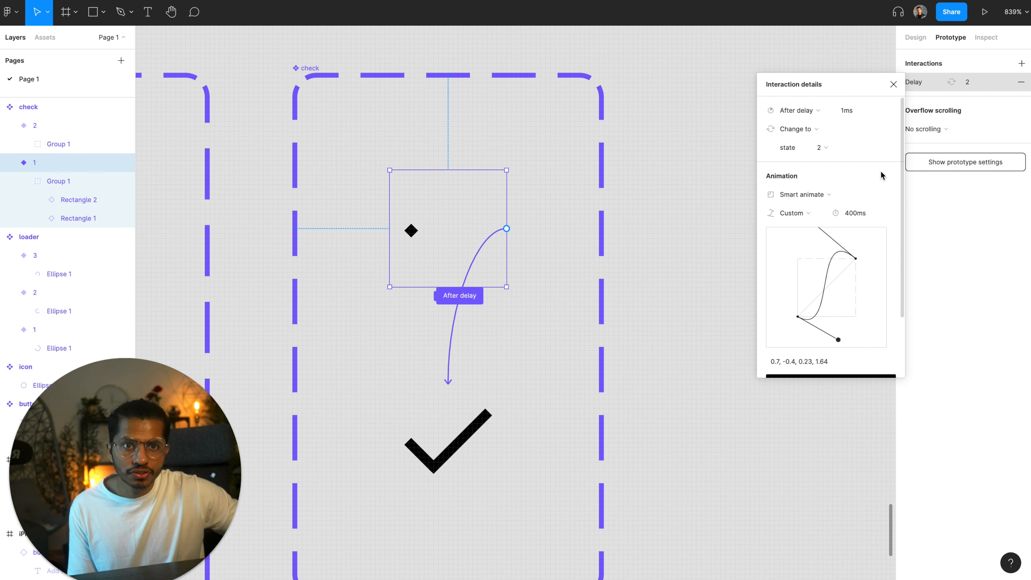
pyautogui.moveTo(839, 341); pyautogui.dragTo(848, 358)
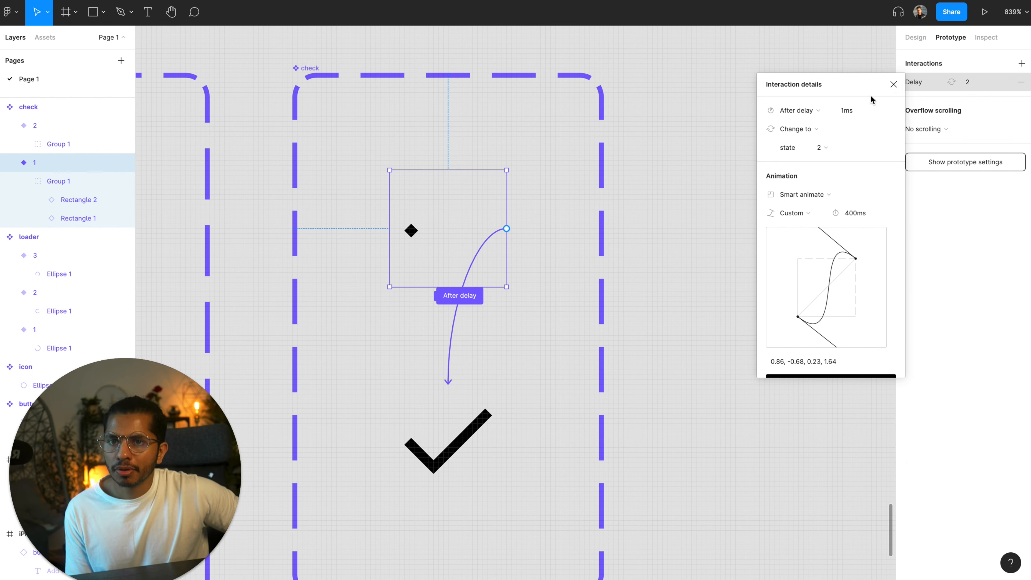
pyautogui.click(893, 84)
pyautogui.click(690, 203)
# Replace the loader inside the green button on iPhone 13 mini - 3 with the check component from the local components
pyautogui.scroll(-6, 689, 202)
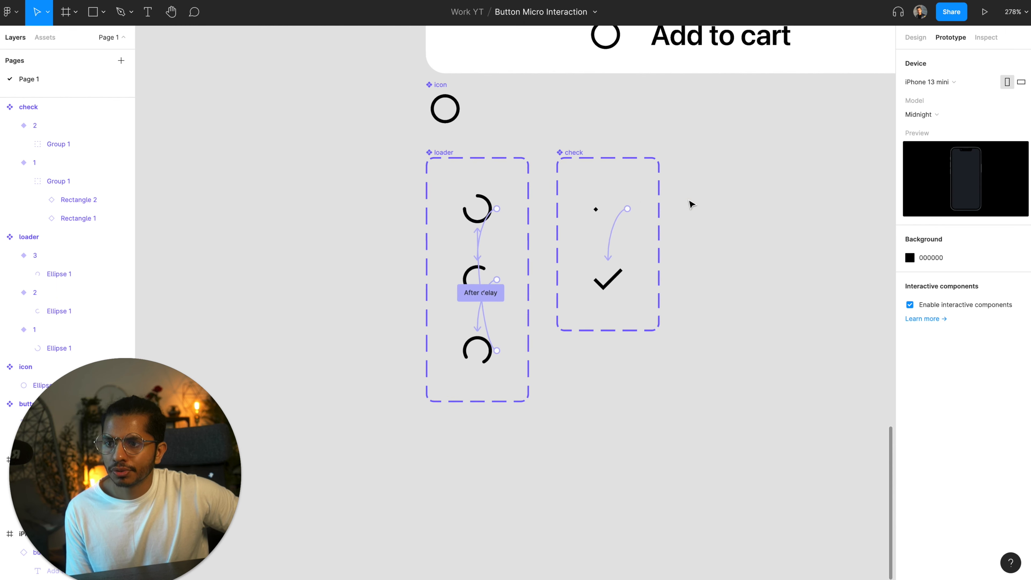
pyautogui.click(507, 228)
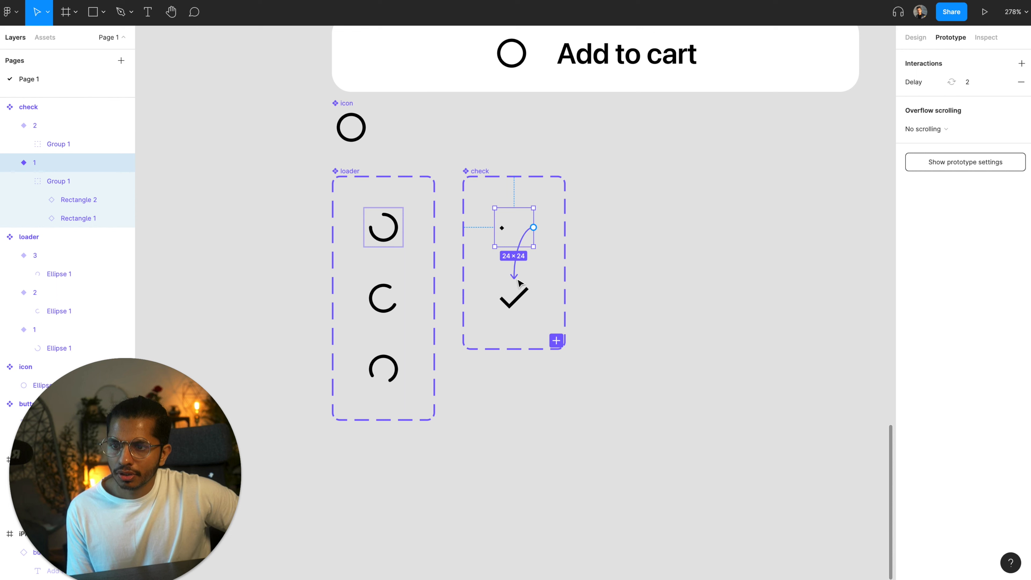
pyautogui.click(593, 288)
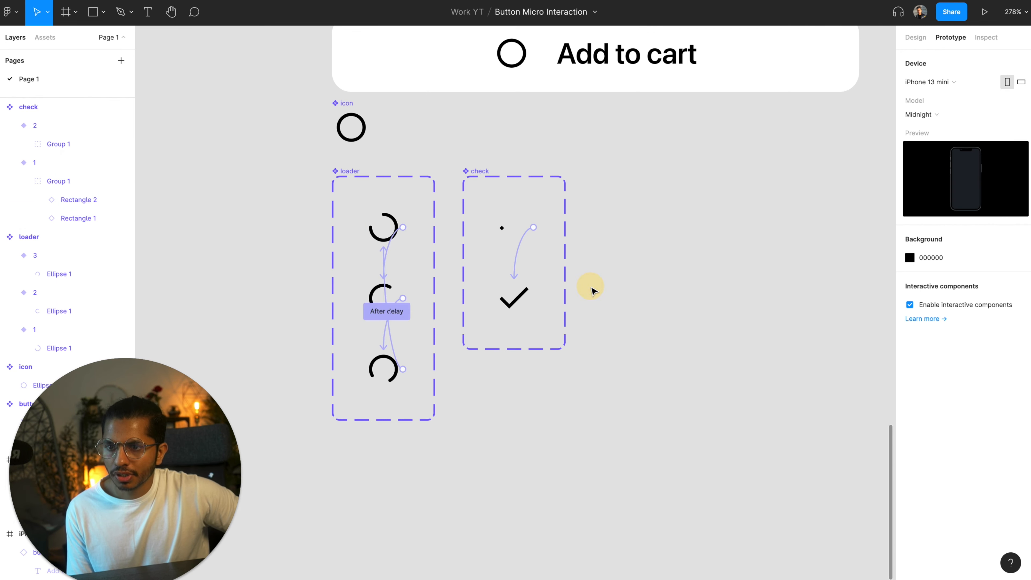
pyautogui.scroll(-10, 593, 290)
pyautogui.hscroll(-4, 593, 291)
pyautogui.scroll(-2, 593, 291)
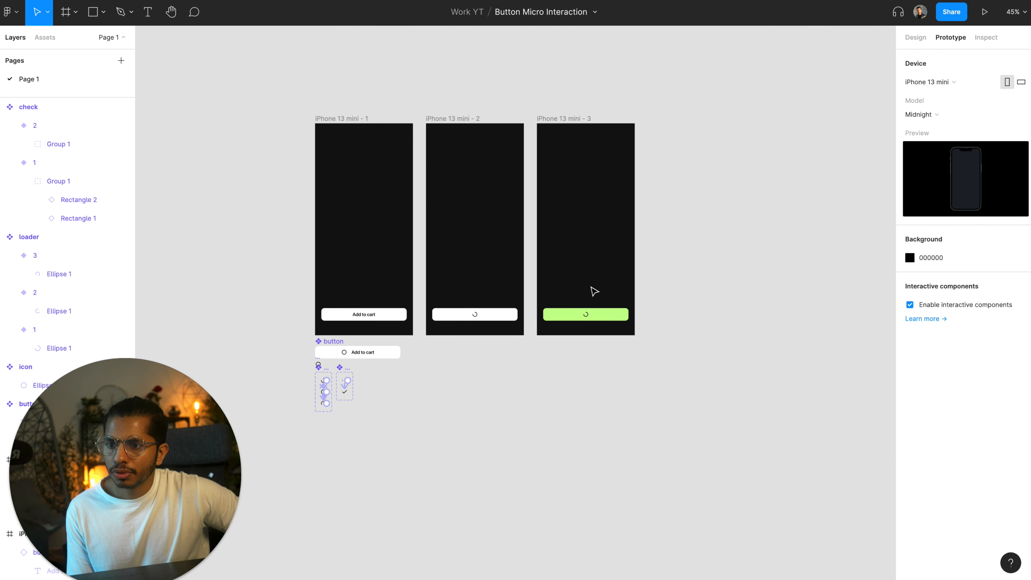
pyautogui.scroll(8, 580, 336)
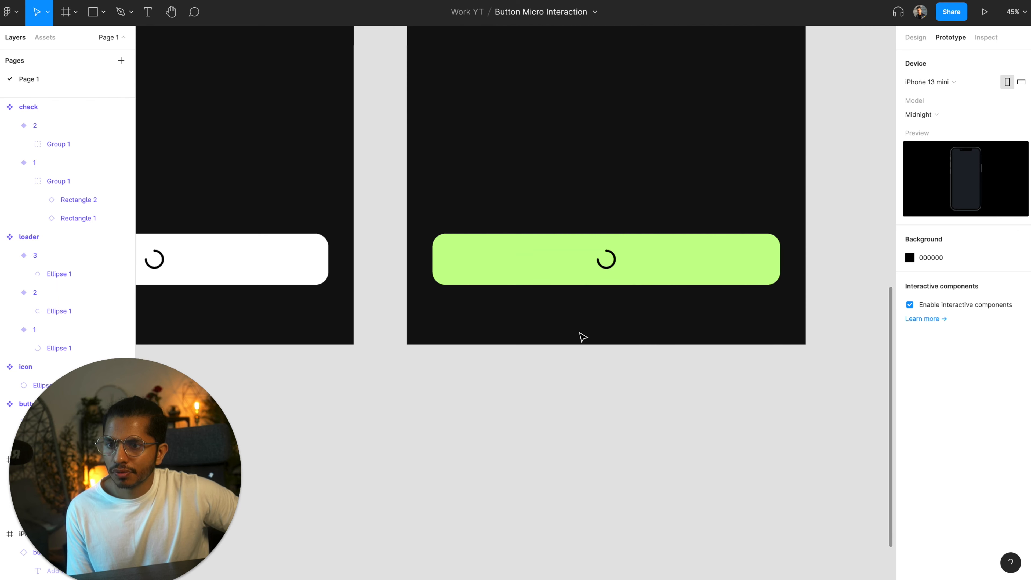
pyautogui.click(50, 37)
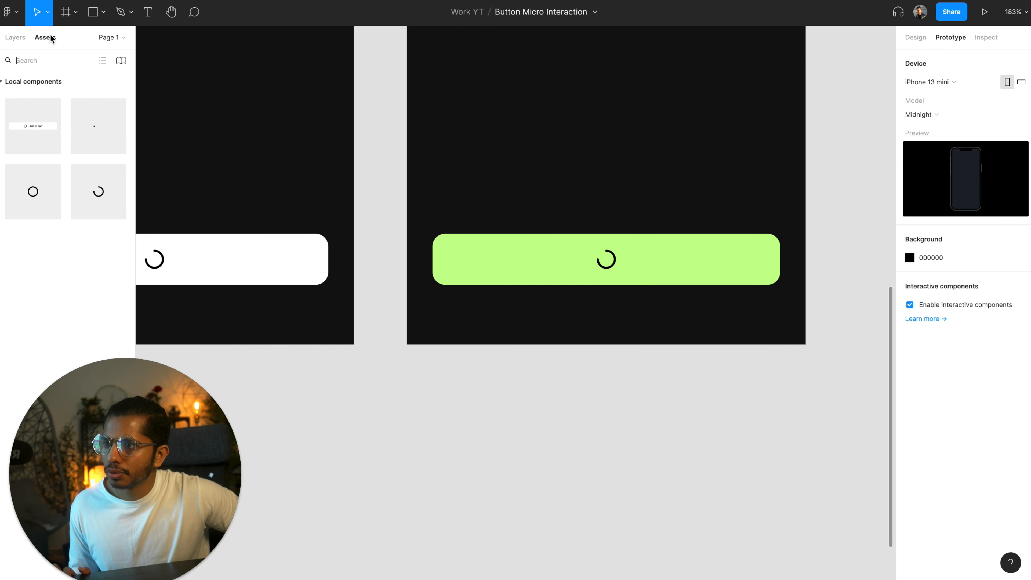
pyautogui.click(105, 134)
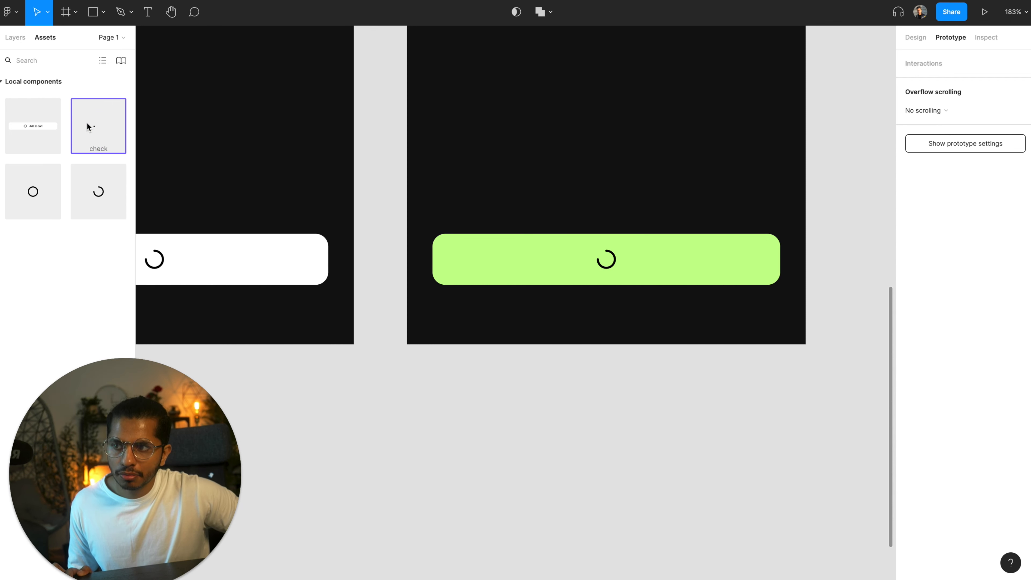
pyautogui.click(766, 163)
pyautogui.click(605, 267)
pyautogui.doubleClick(613, 259)
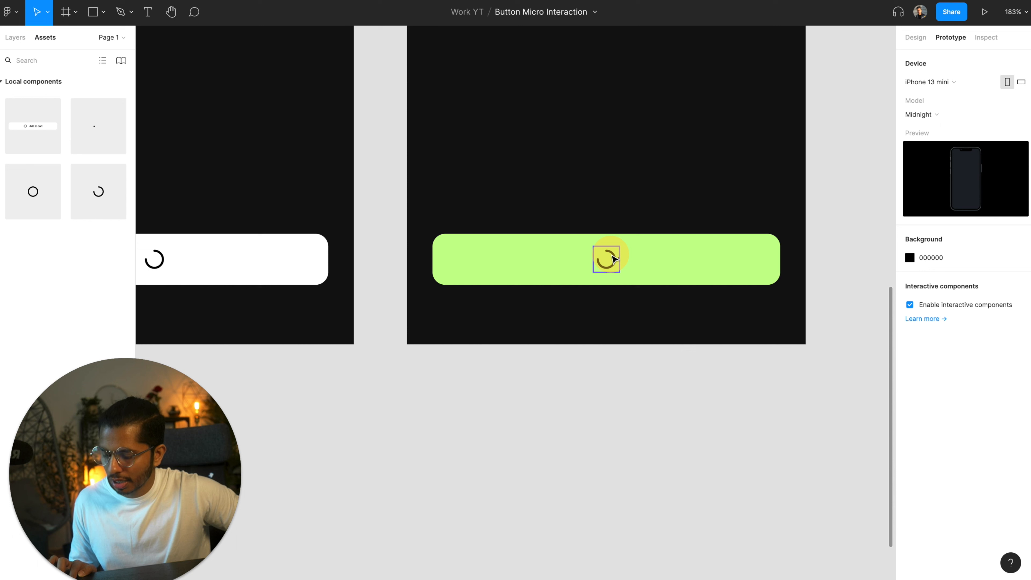
pyautogui.click(613, 260)
pyautogui.doubleClick(613, 259)
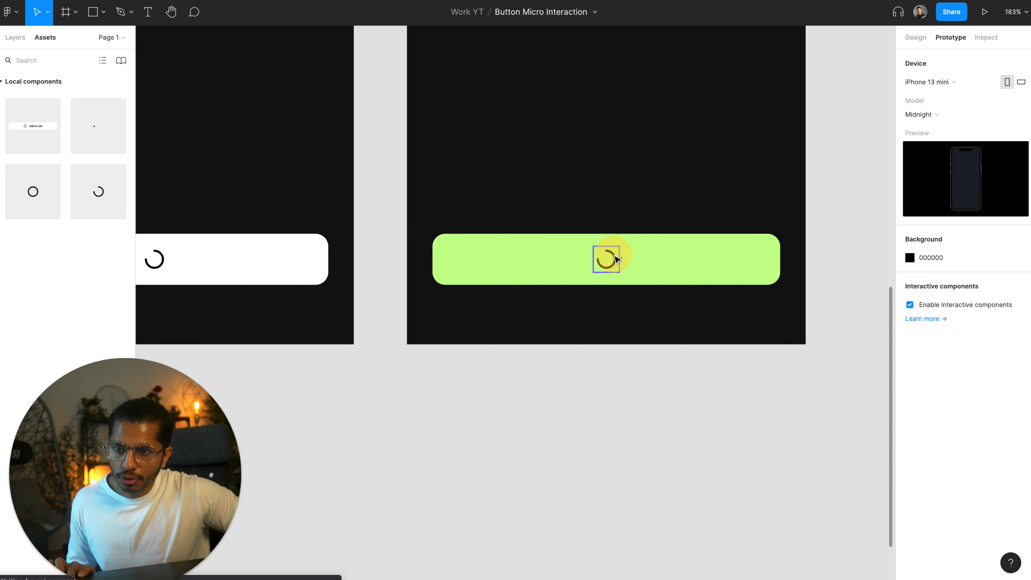
pyautogui.click(613, 259)
pyautogui.click(626, 416)
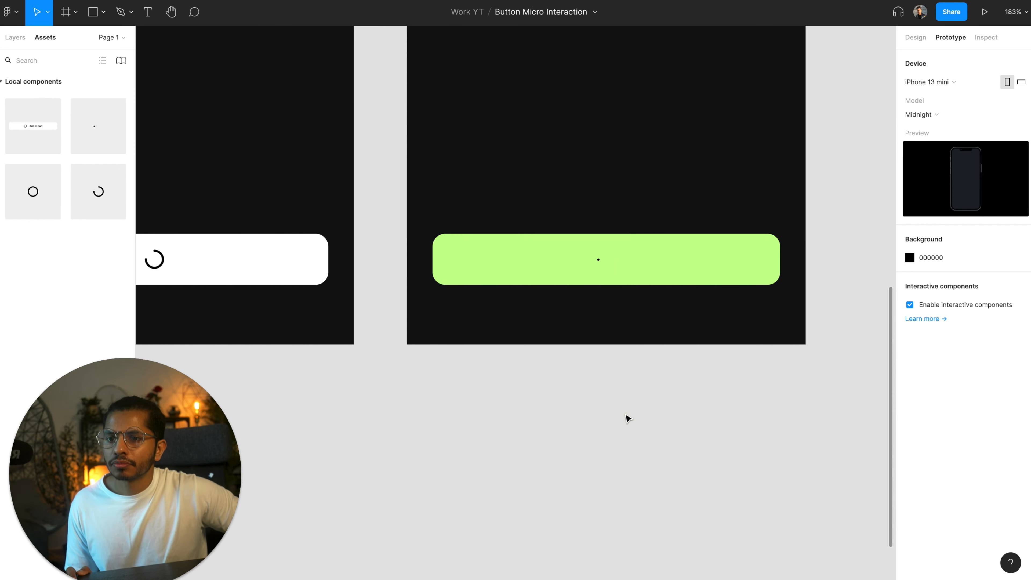
# Make iPhone 13 mini - 3 a flow starting point and play its prototype preview to watch the check animation
pyautogui.scroll(-5, 548, 455)
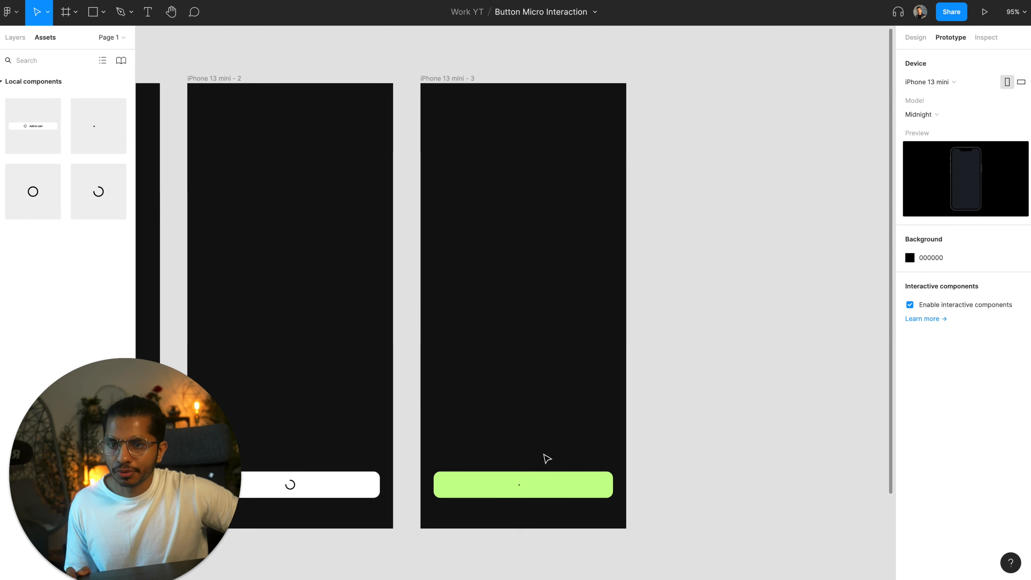
pyautogui.scroll(1, 547, 457)
pyautogui.click(447, 87)
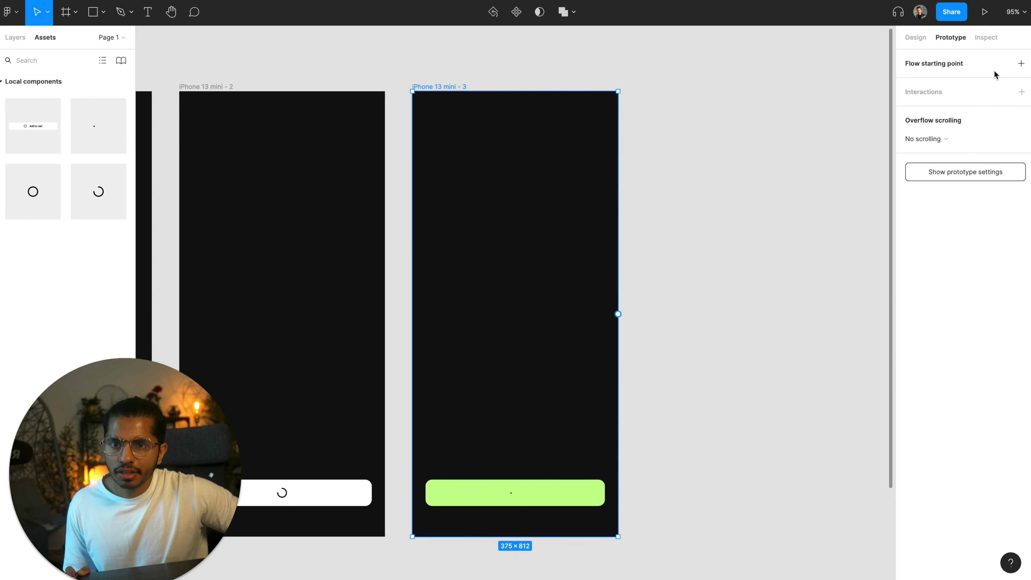
pyautogui.click(1020, 63)
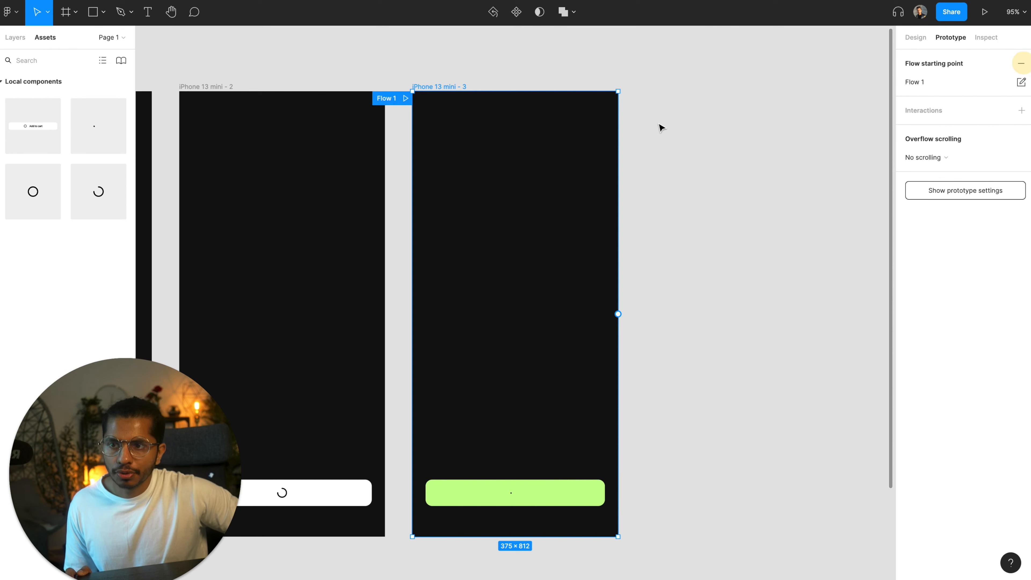
pyautogui.click(406, 98)
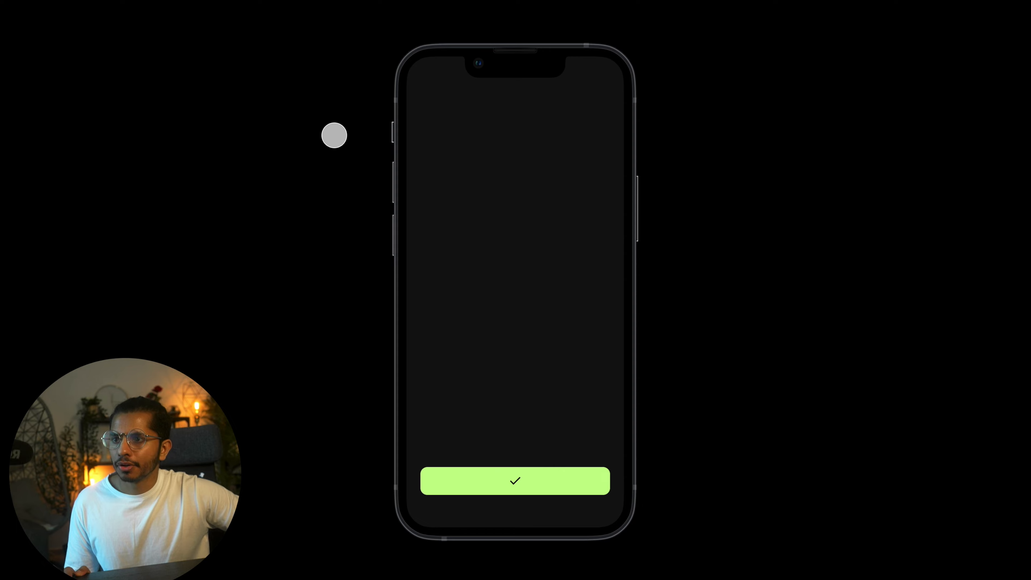
# Return from the preview to the design file and remove the flow starting point from iPhone 13 mini - 3
pyautogui.click(179, 9)
pyautogui.hscroll(-5, 584, 234)
pyautogui.scroll(-5, 582, 232)
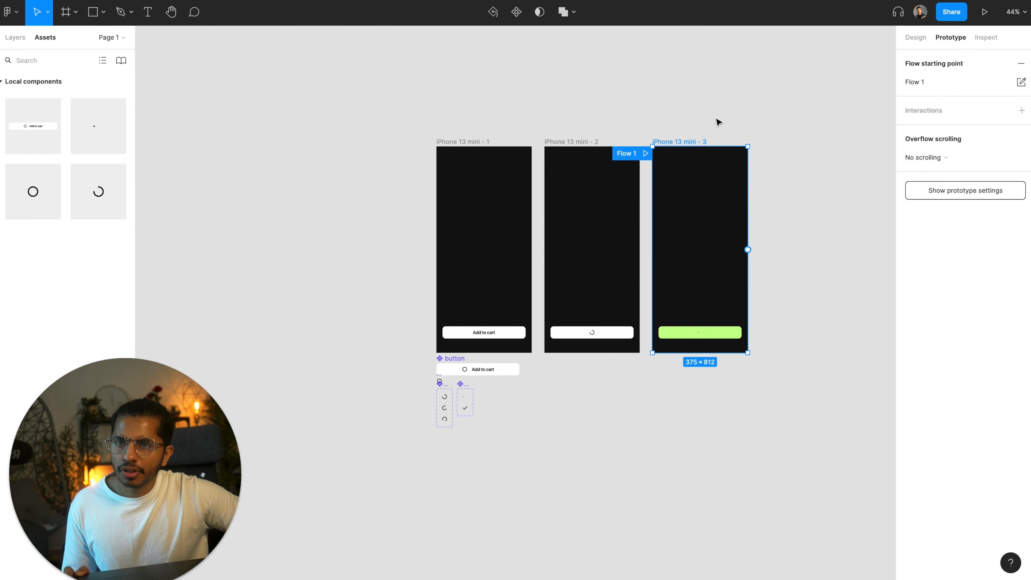
pyautogui.click(1021, 63)
pyautogui.scroll(5, 647, 186)
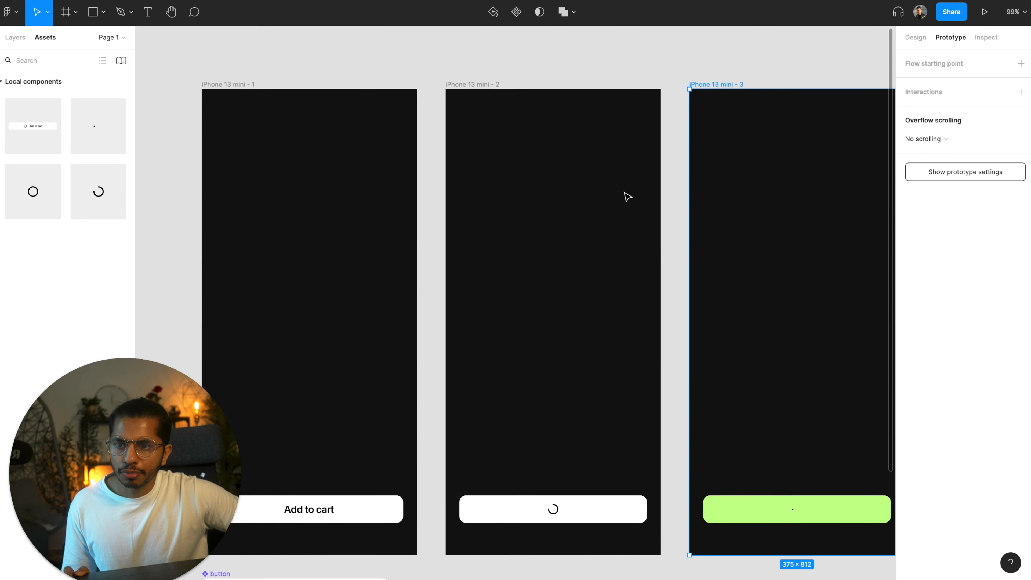
pyautogui.hscroll(-2, 626, 195)
pyautogui.hscroll(1, 560, 265)
pyautogui.scroll(-3, 556, 269)
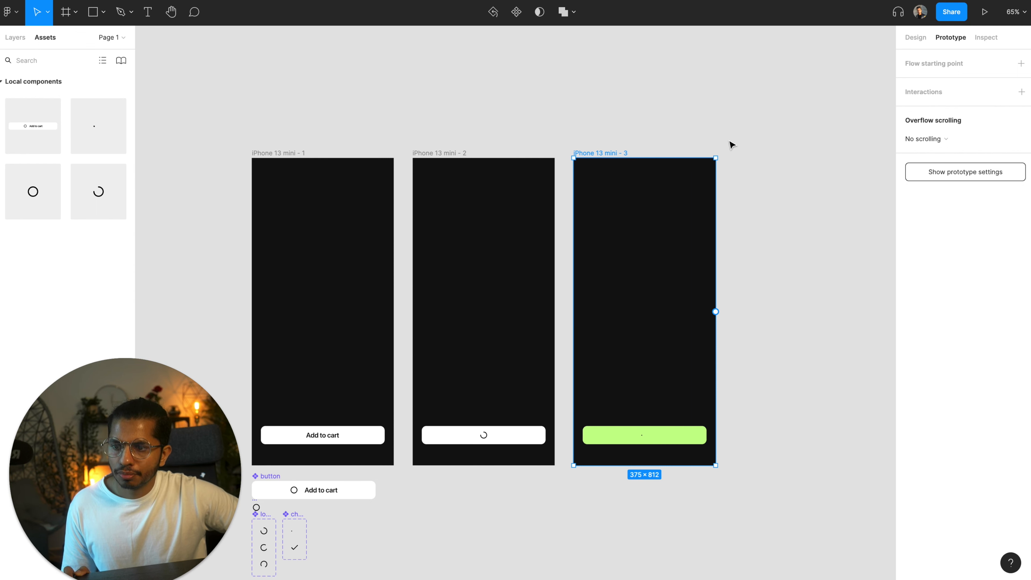
pyautogui.scroll(-3, 718, 158)
pyautogui.hscroll(-3, 718, 159)
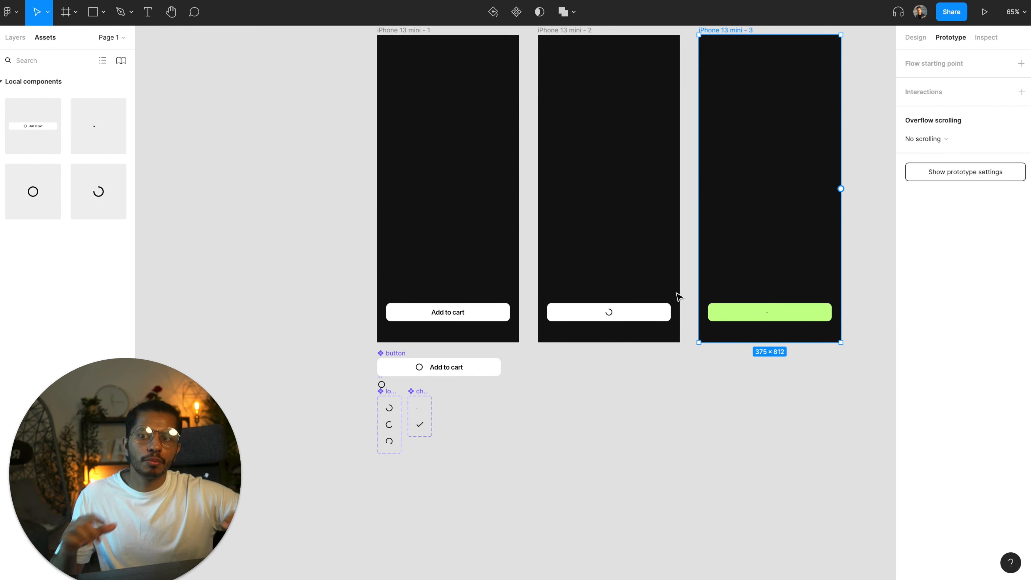
pyautogui.scroll(5, 679, 296)
pyautogui.hscroll(1, 679, 297)
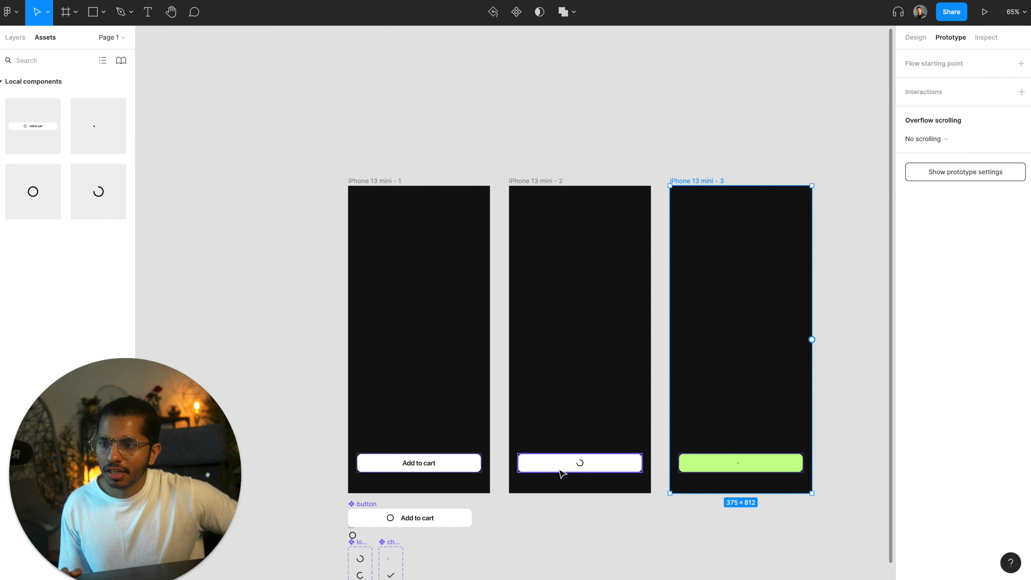
pyautogui.scroll(3, 532, 384)
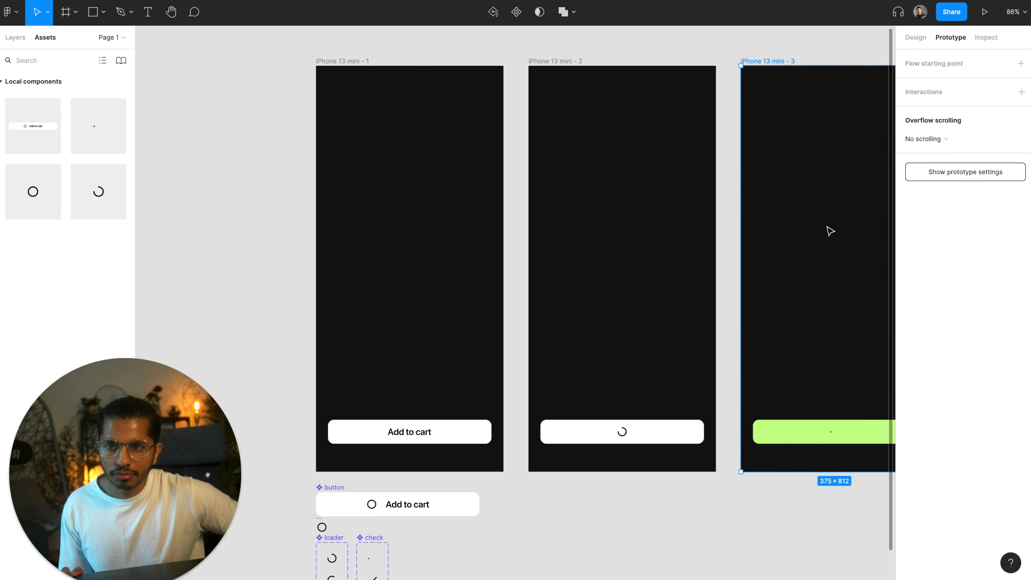
pyautogui.hscroll(2, 814, 272)
pyautogui.scroll(-1, 814, 272)
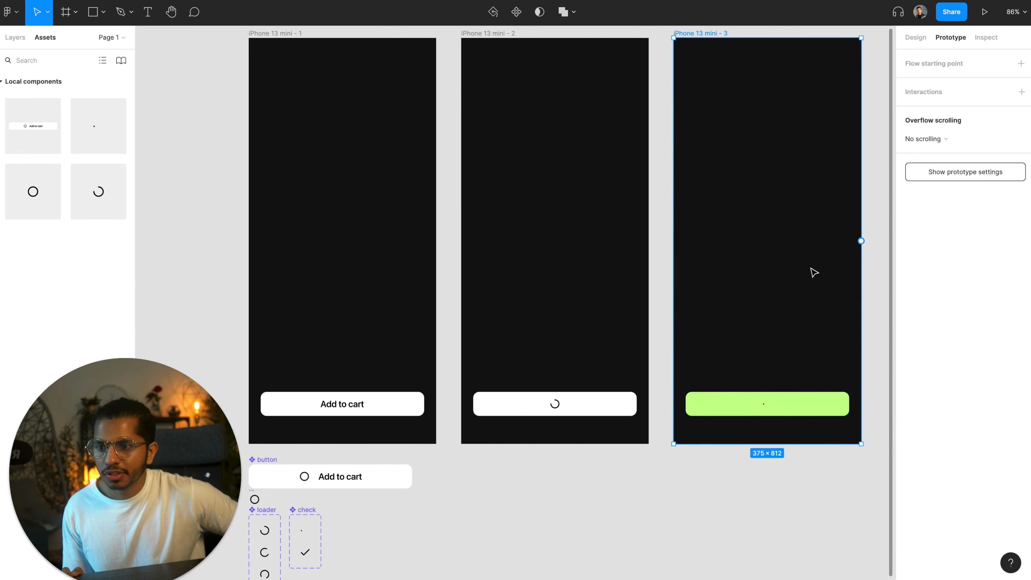
pyautogui.scroll(2, 813, 272)
pyautogui.hscroll(-1, 813, 272)
pyautogui.scroll(-1, 813, 272)
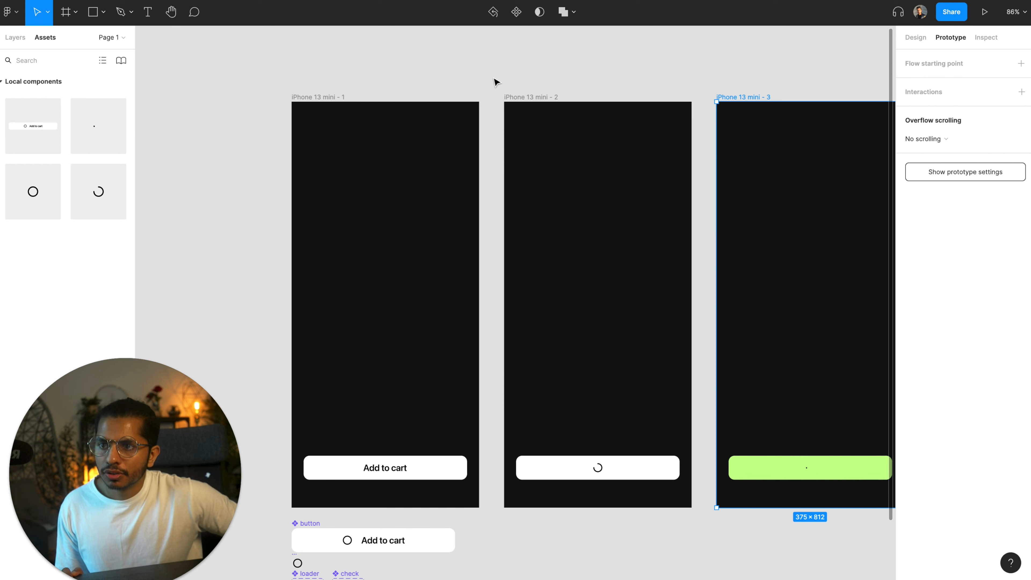
# Add an On tap prototype connection from the Add to cart button on iPhone 13 mini - 1 to iPhone 13 mini - 2
pyautogui.click(325, 100)
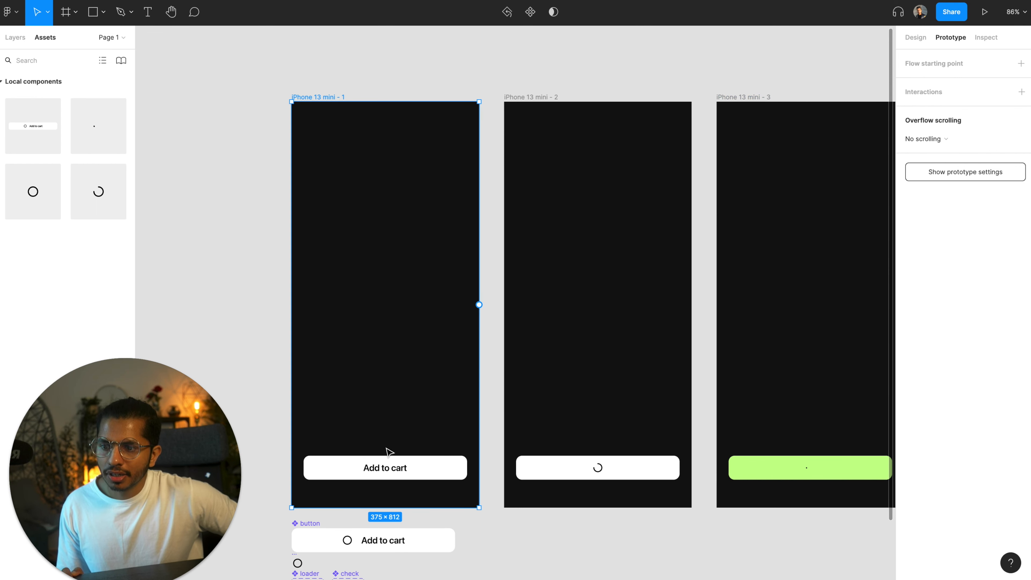
pyautogui.click(384, 459)
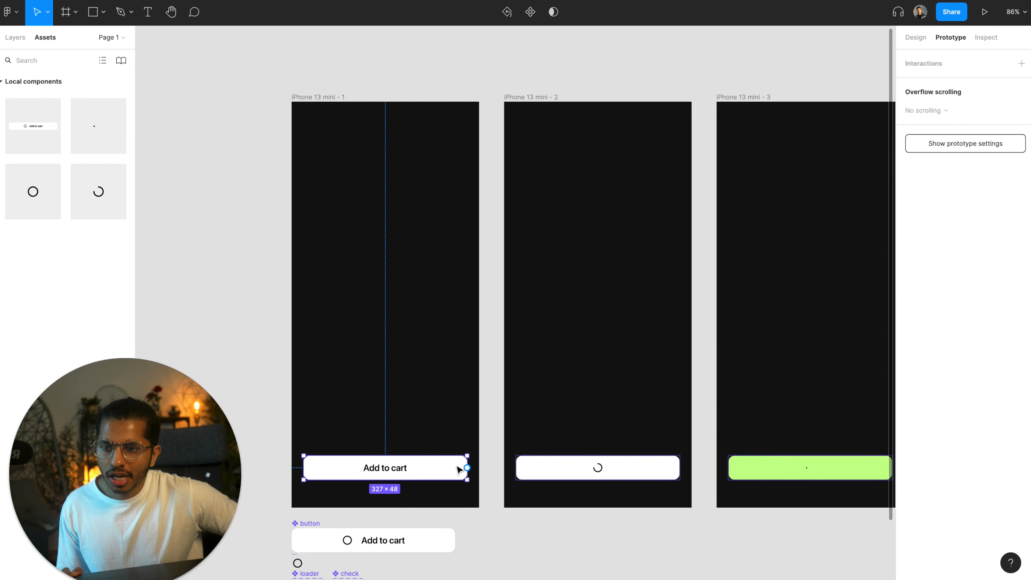
pyautogui.moveTo(467, 468); pyautogui.dragTo(468, 468)
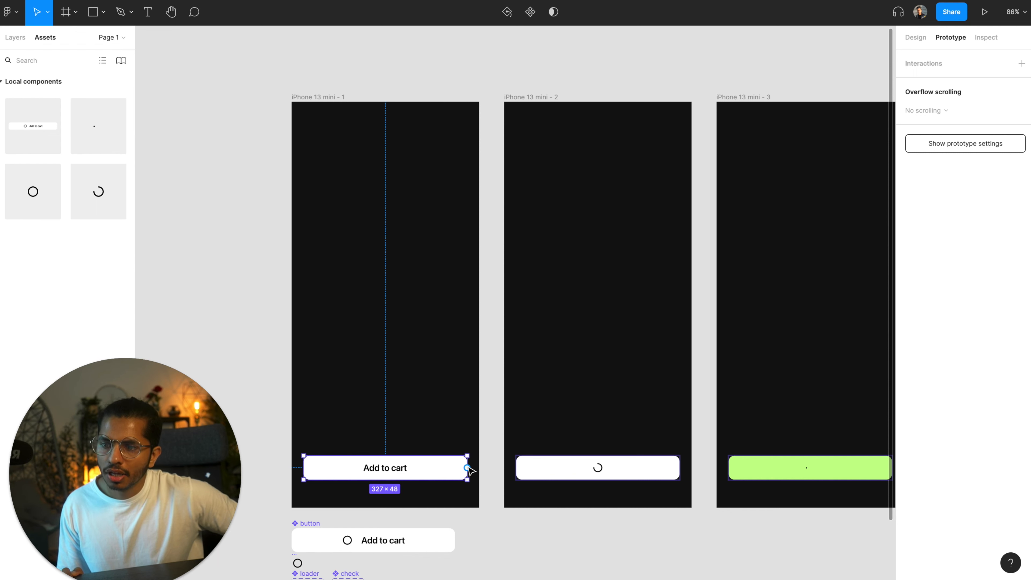
pyautogui.moveTo(467, 467); pyautogui.dragTo(525, 368)
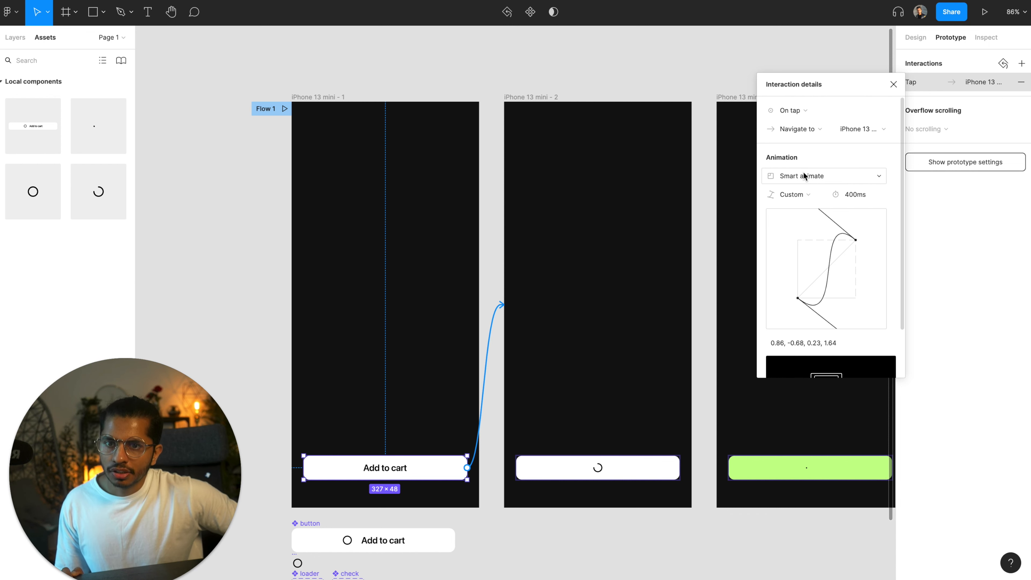
# Set the connection's Smart animate easing to Ease in and out and its duration to 3500 ms
pyautogui.click(802, 201)
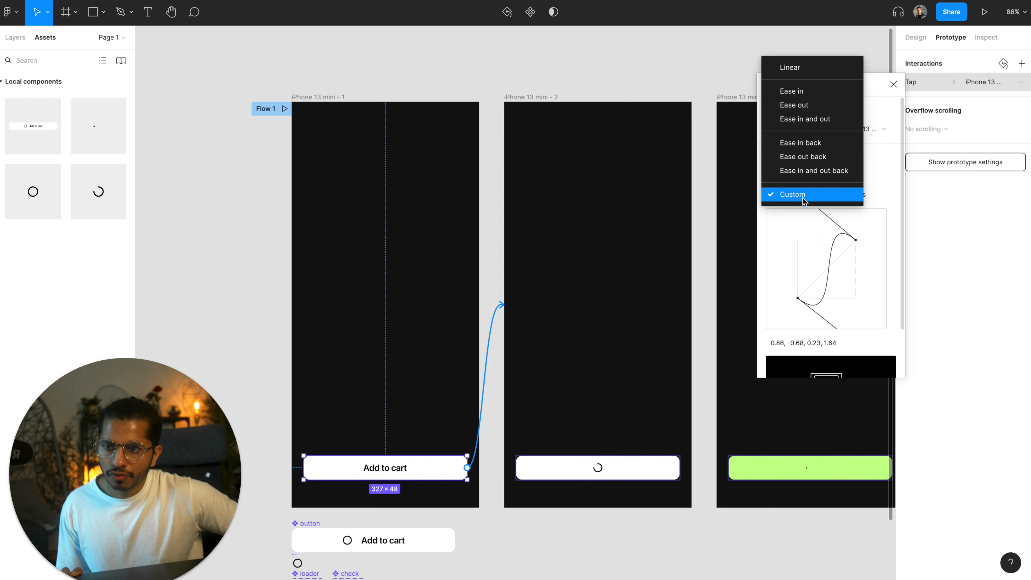
pyautogui.click(814, 121)
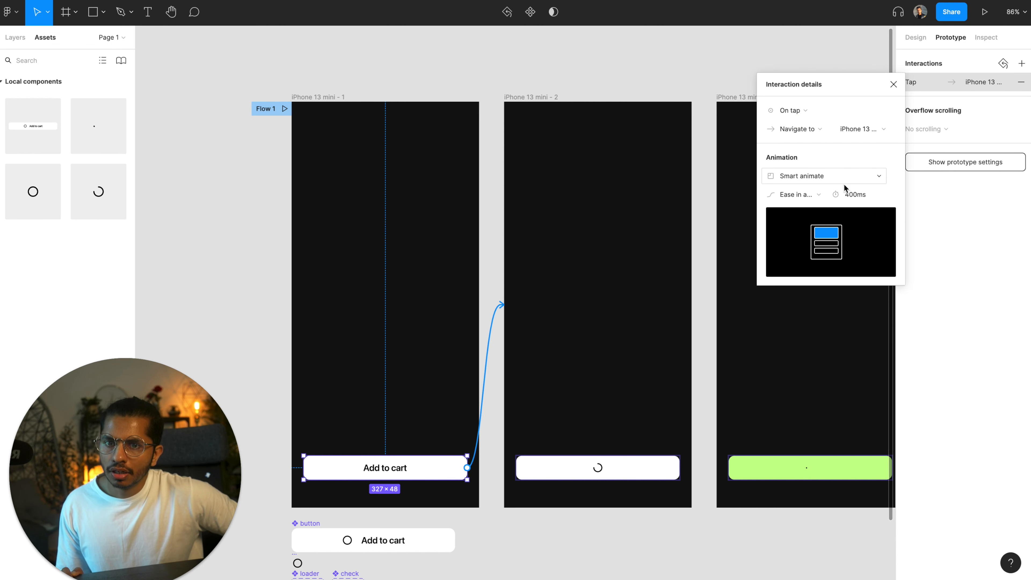
pyautogui.click(844, 194)
pyautogui.moveTo(853, 196); pyautogui.dragTo(835, 196)
pyautogui.write('350')
pyautogui.press('Return')
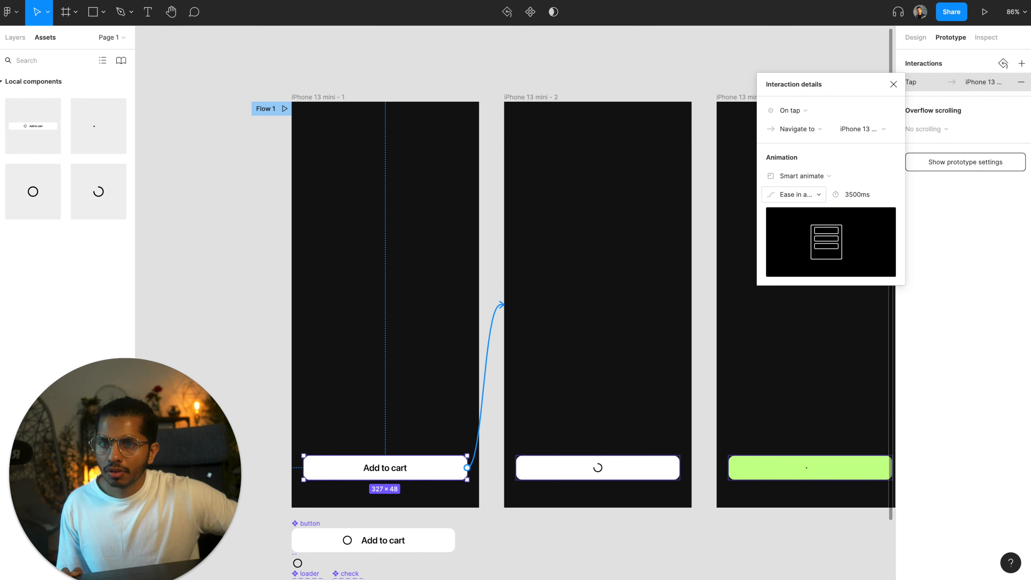
# Set the Smart animate duration of the Add to cart button's On tap connection to 350 ms
pyautogui.click(857, 195)
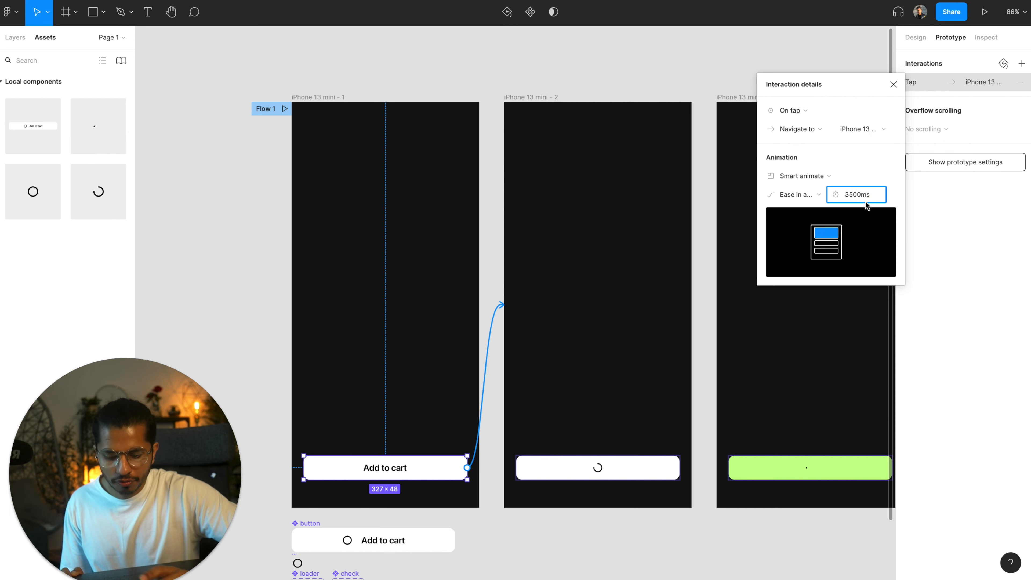
pyautogui.press('Delete')
pyautogui.press('Return')
# Connect the iPhone 13 mini - 2 frame to iPhone 13 mini - 3 with an After delay trigger
pyautogui.hscroll(3, 397, 454)
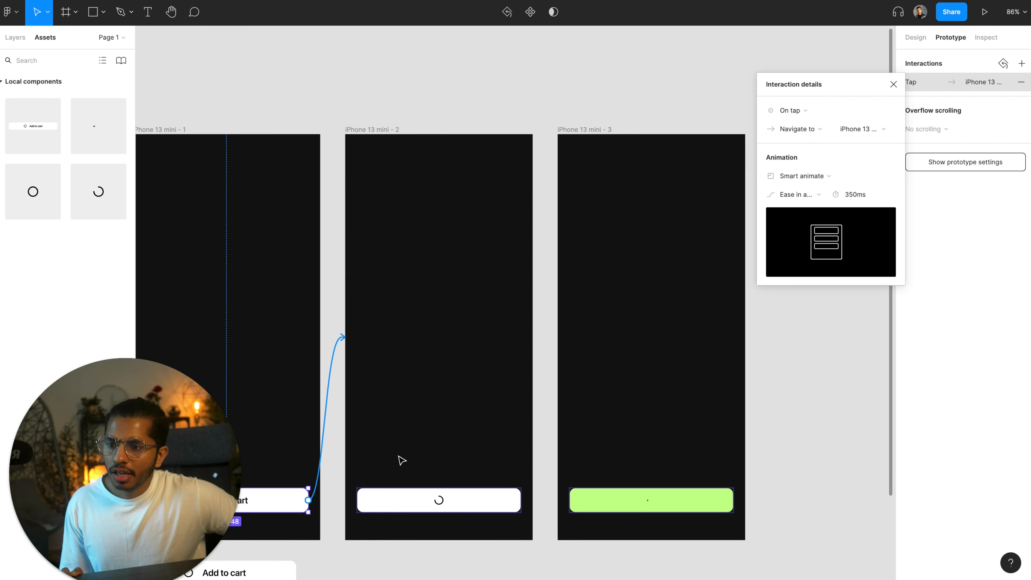
pyautogui.click(436, 494)
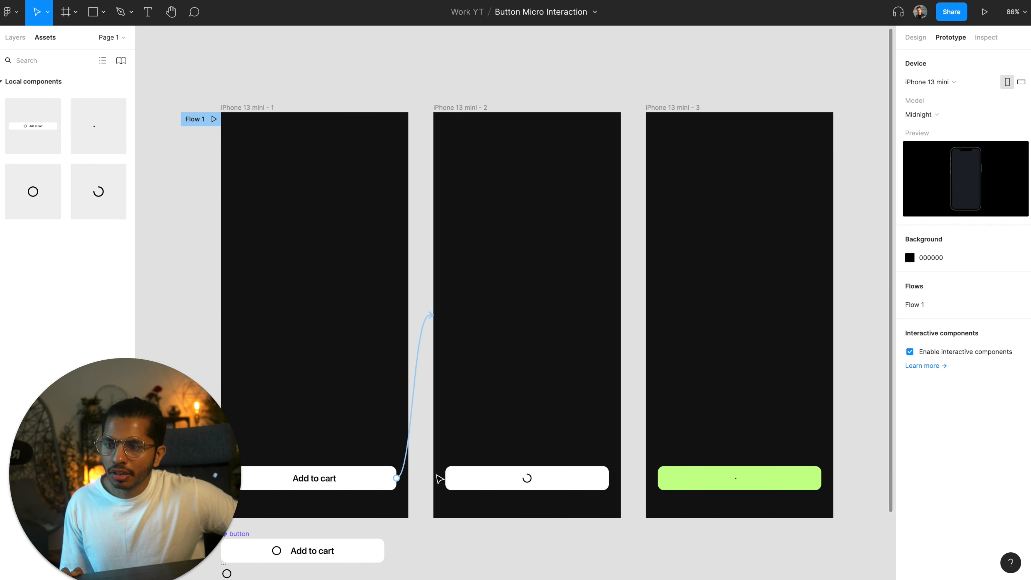
pyautogui.click(460, 112)
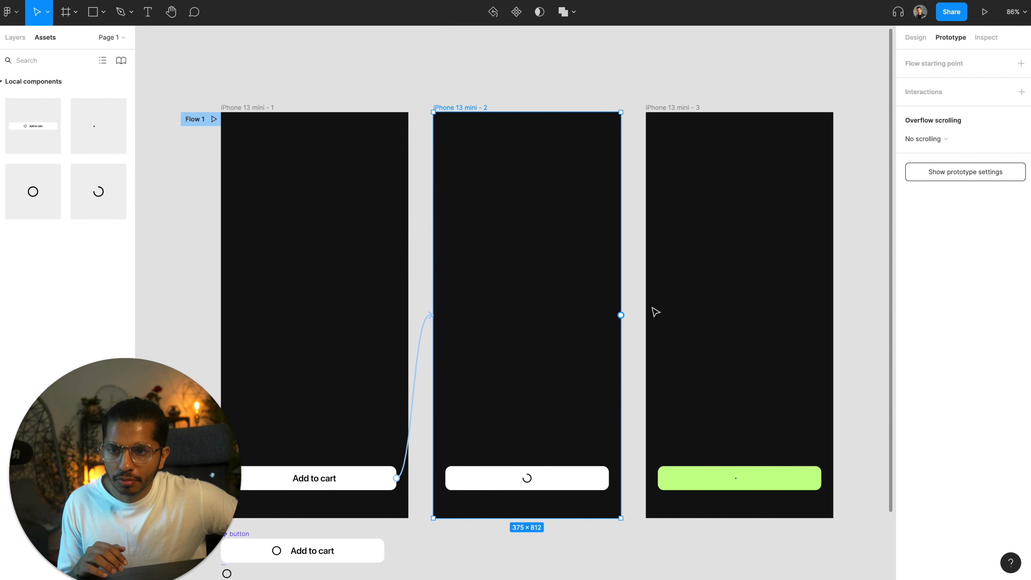
pyautogui.moveTo(621, 315); pyautogui.dragTo(768, 258)
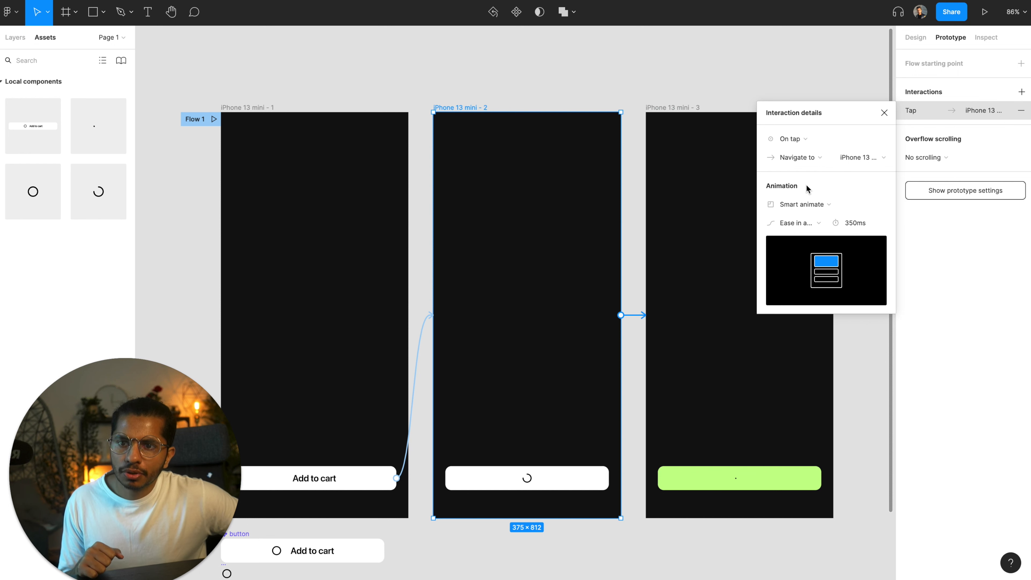
pyautogui.click(800, 141)
pyautogui.click(809, 290)
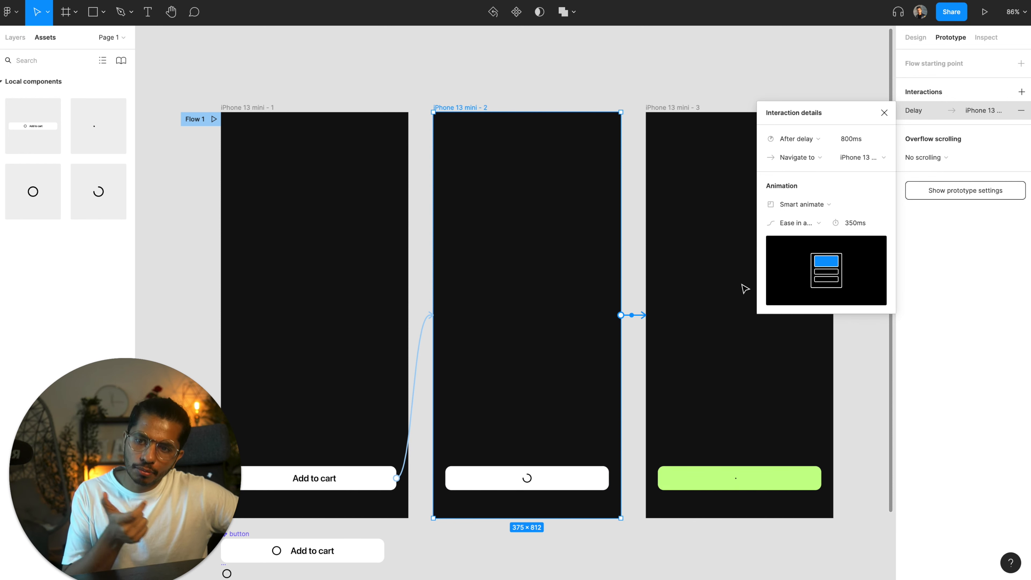
# Set the After delay time of the connection to 1200 ms and close the interaction details
pyautogui.click(847, 140)
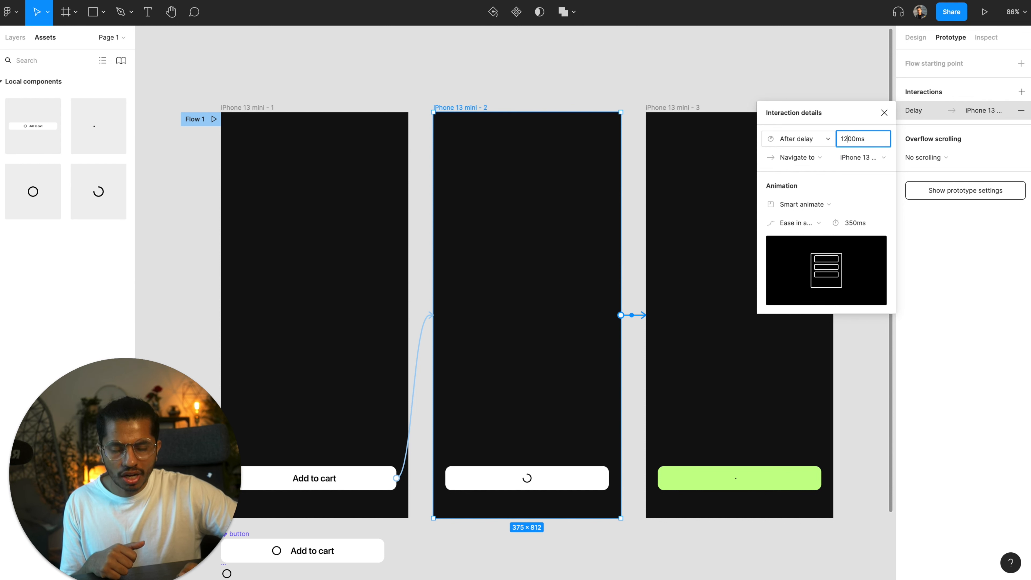
pyautogui.write('0')
pyautogui.press('BackSpace')
pyautogui.press('Return')
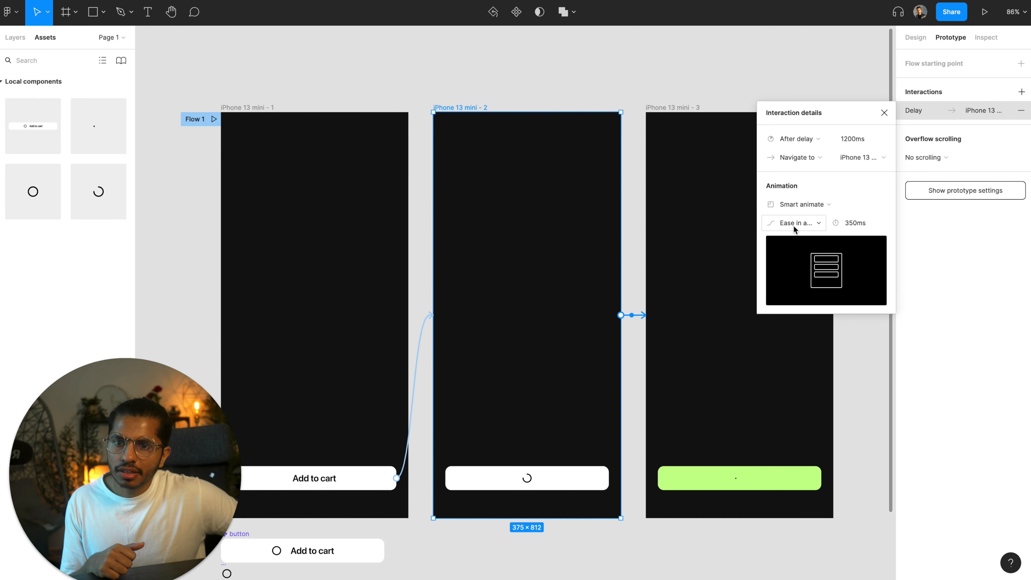
pyautogui.click(884, 113)
pyautogui.click(621, 76)
# Play the Flow 1 prototype and trigger the Add to cart button to watch the loader and check animation
pyautogui.hscroll(-3, 336, 134)
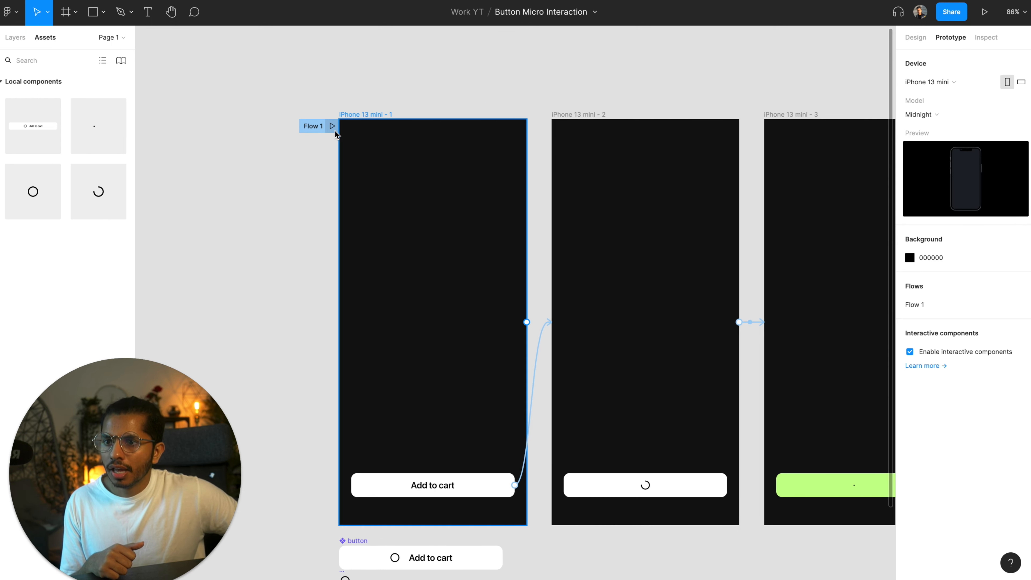
pyautogui.click(332, 125)
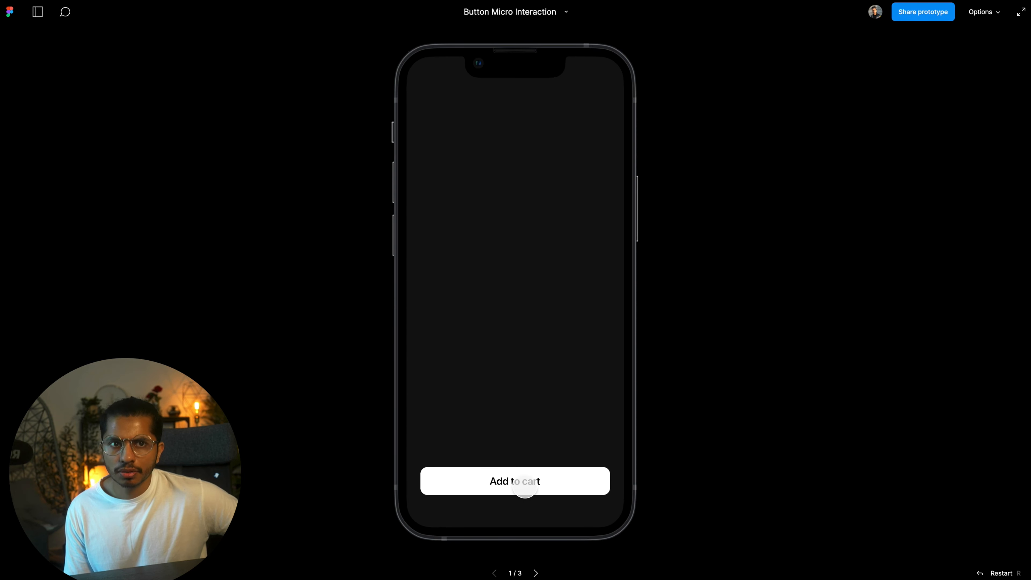
pyautogui.click(522, 483)
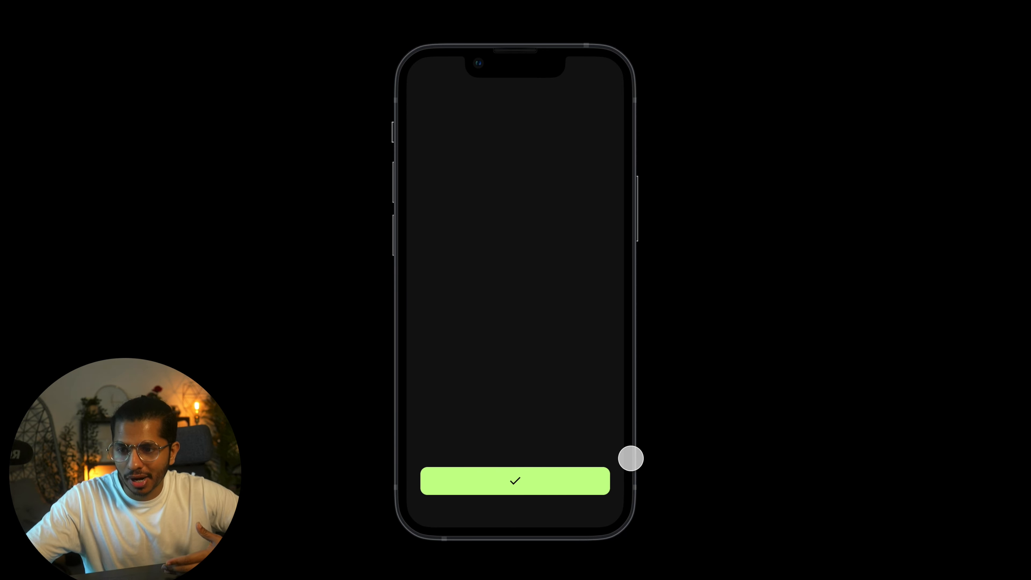
pyautogui.click(499, 476)
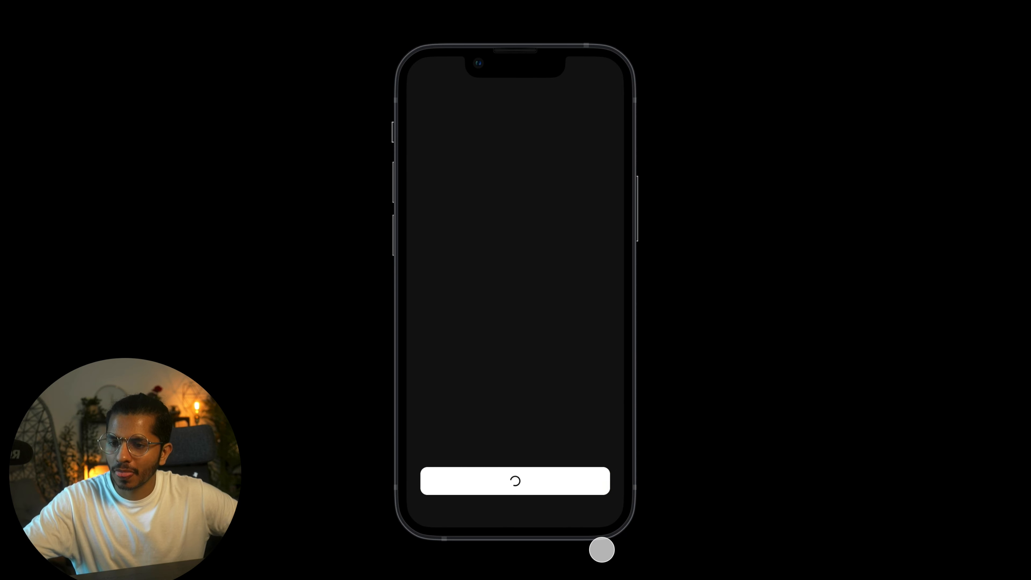